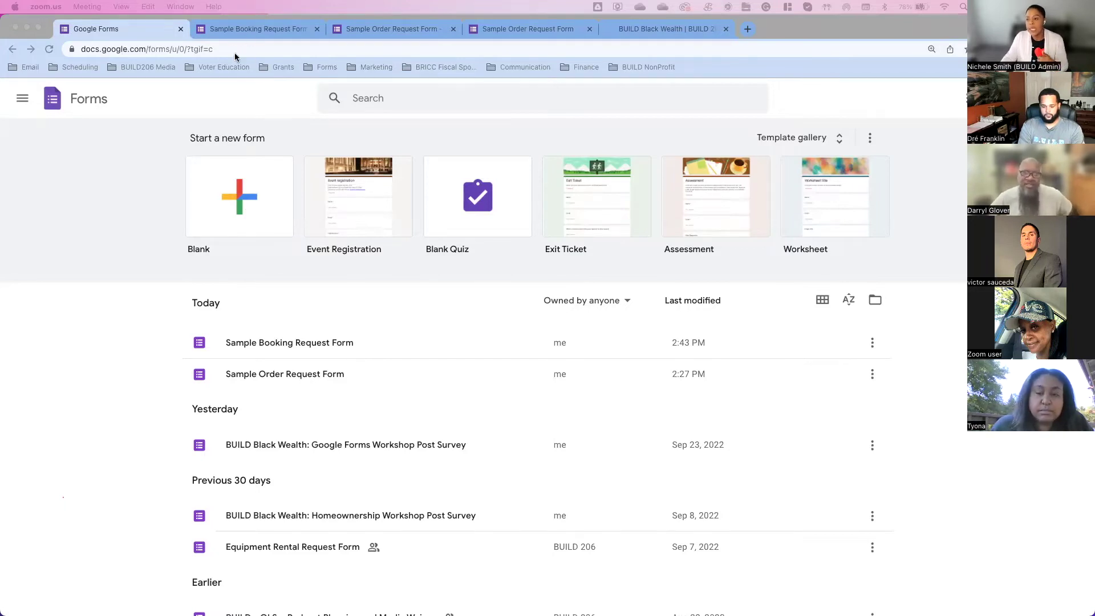
Step: Open the Sample DJ Booking Request Form editor and click into its title and description
left_click(242, 32)
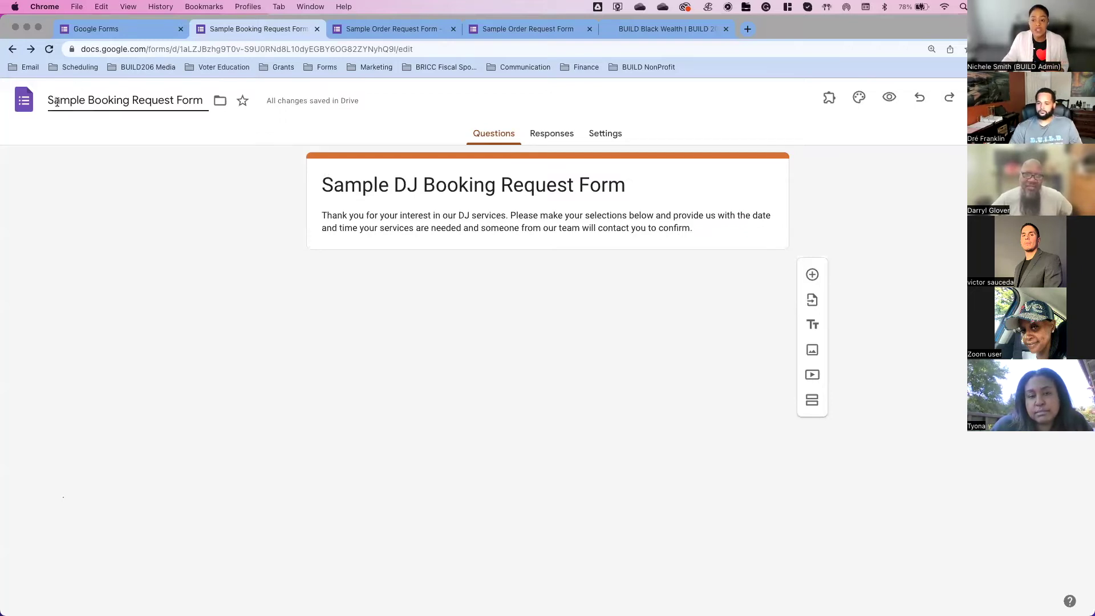
left_click_drag(49, 102, 210, 100)
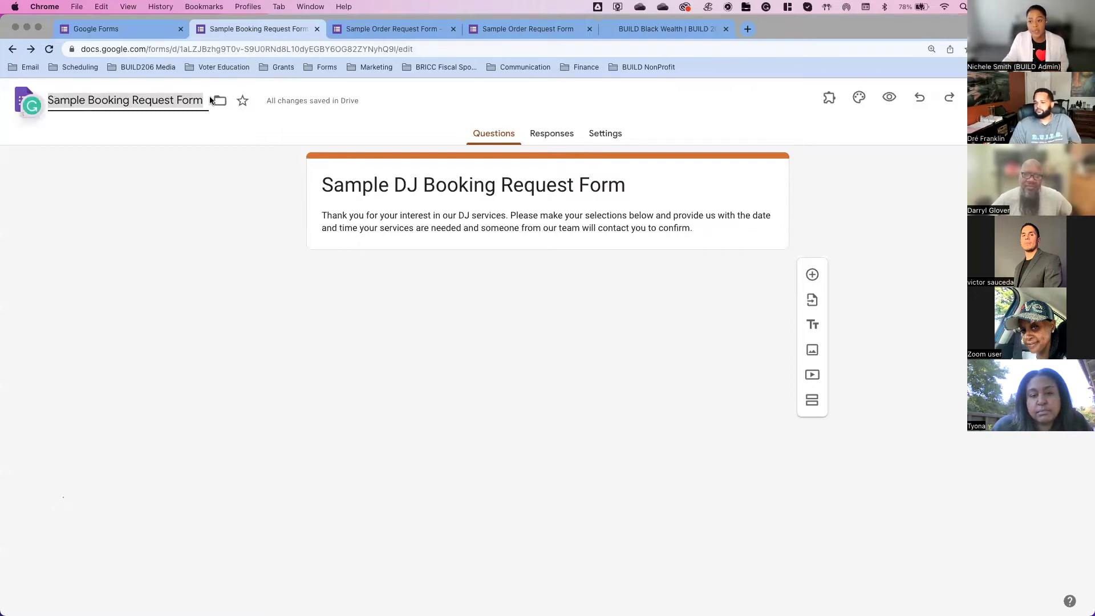
left_click(370, 181)
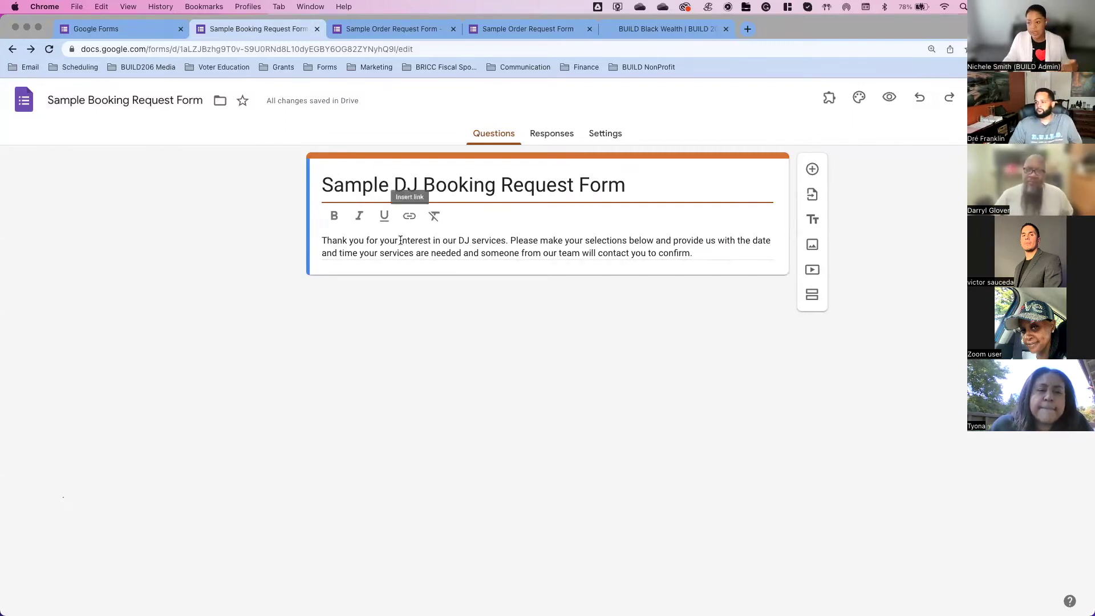
left_click(330, 236)
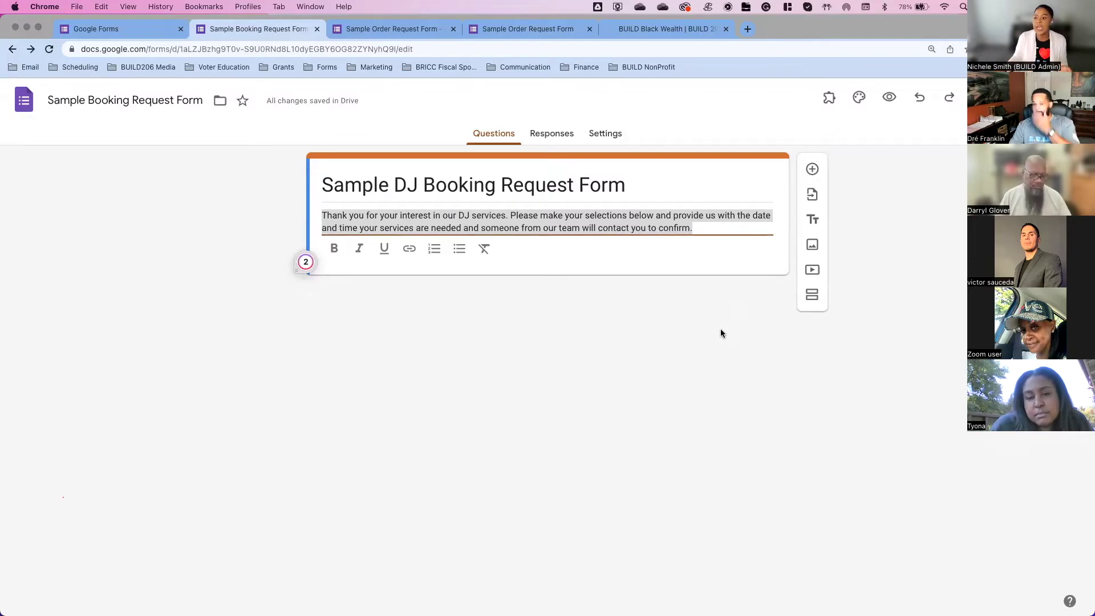
Step: Add a new short-answer question titled 'Name (First and Last)'
left_click(814, 170)
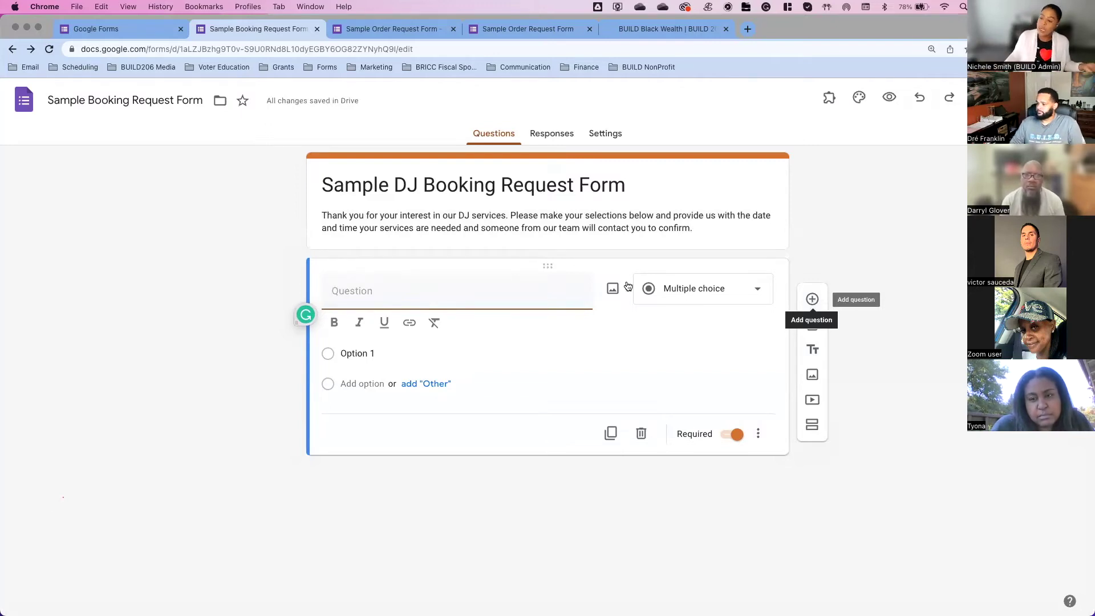
type("N")
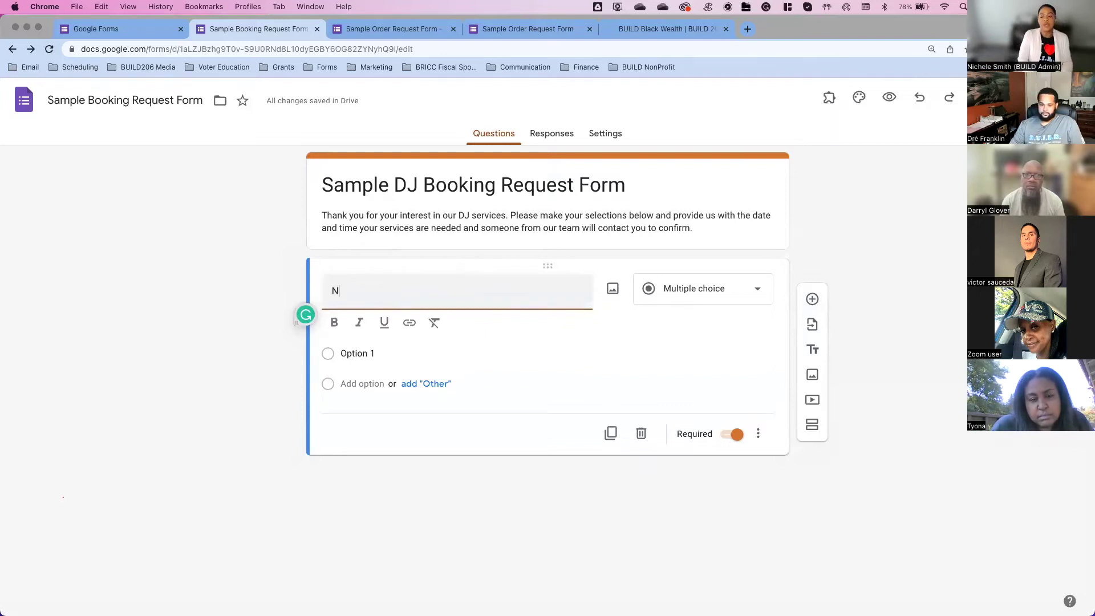
type("ame (First and Laa")
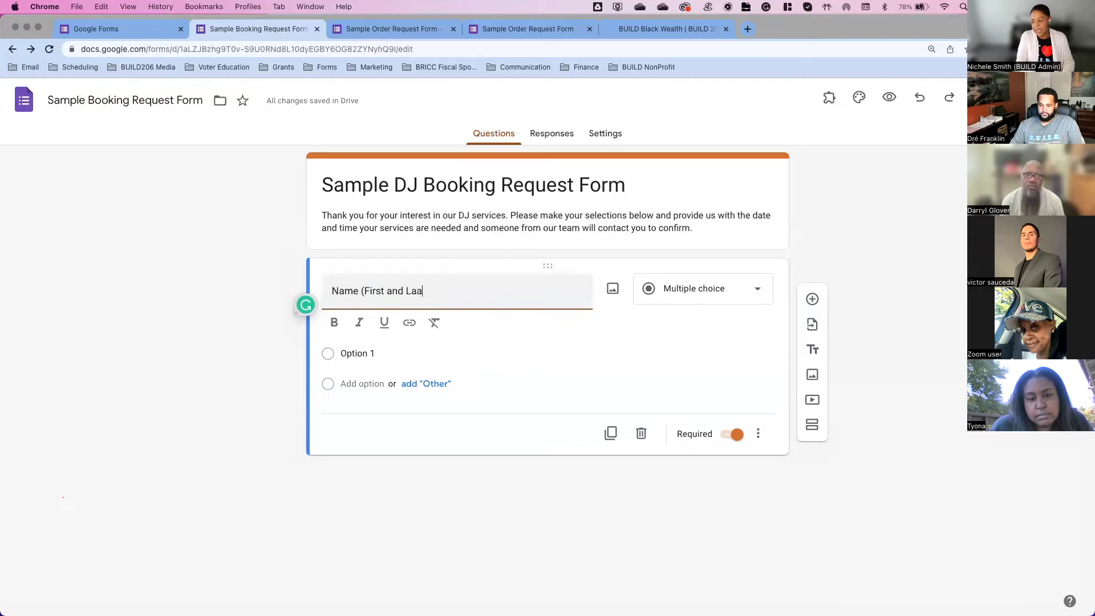
key("BackSpace")
type("st)")
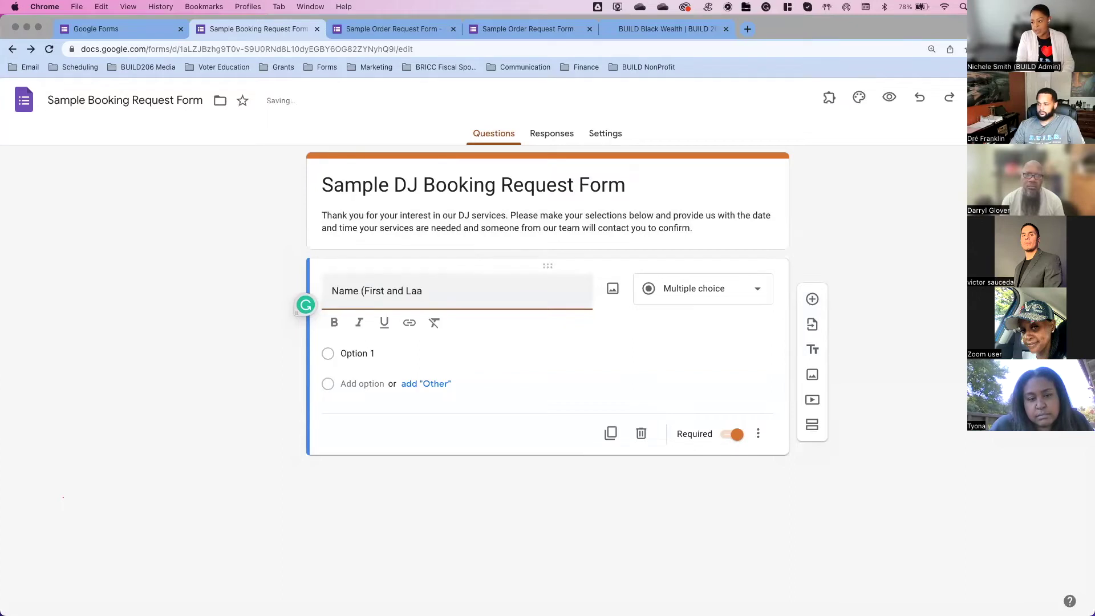
key("BackSpace")
key("BackSpace")
key("BackSpace")
type("st)")
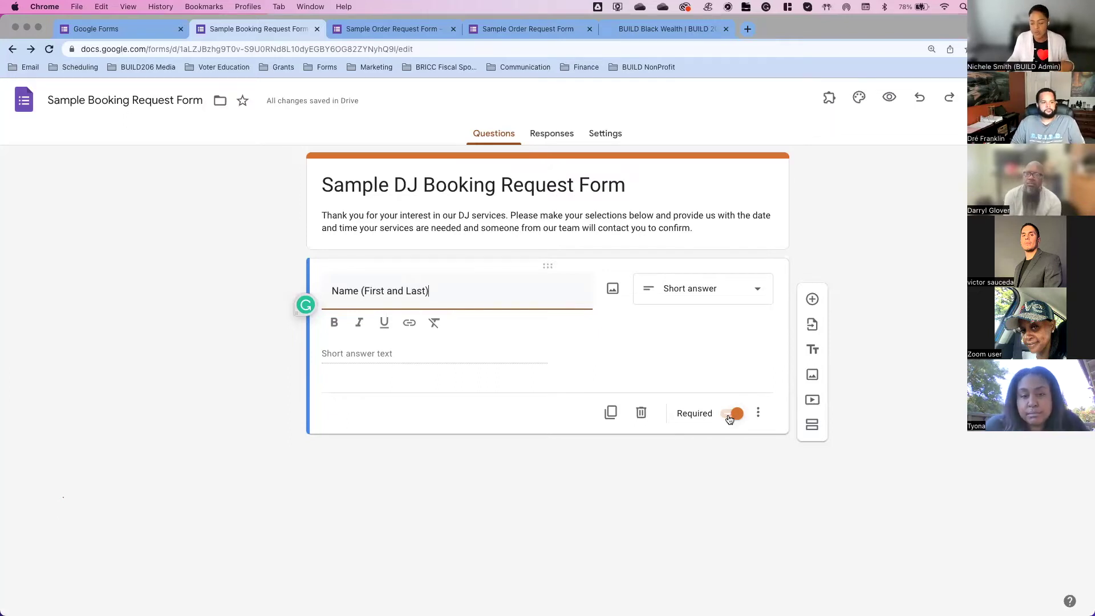
Step: Add 'Email' and 'Phone Number' questions, then insert a blank question below them
left_click(813, 300)
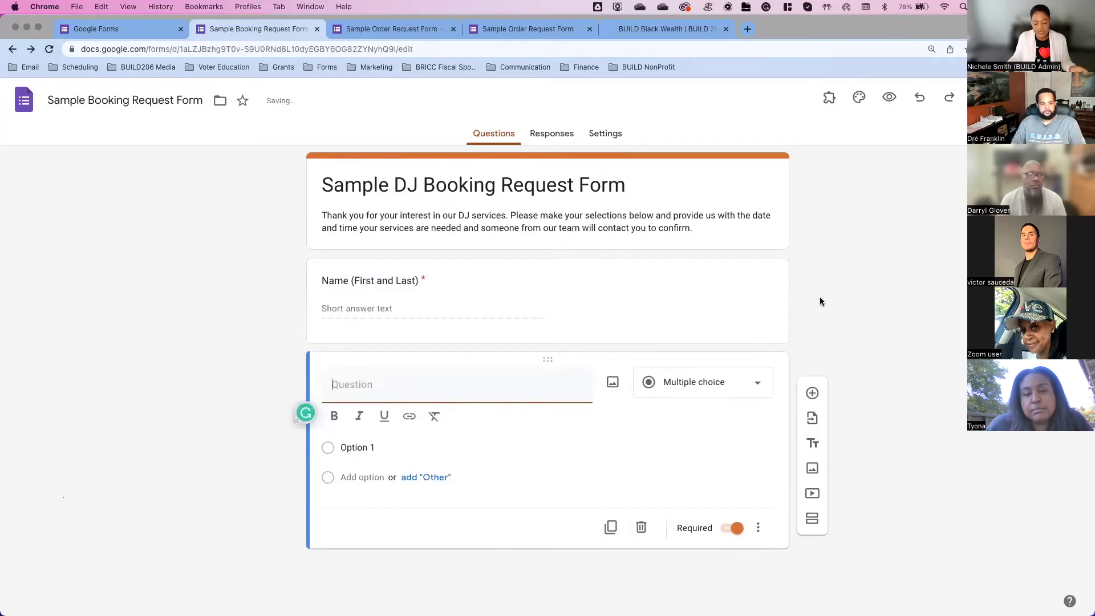
type("Email")
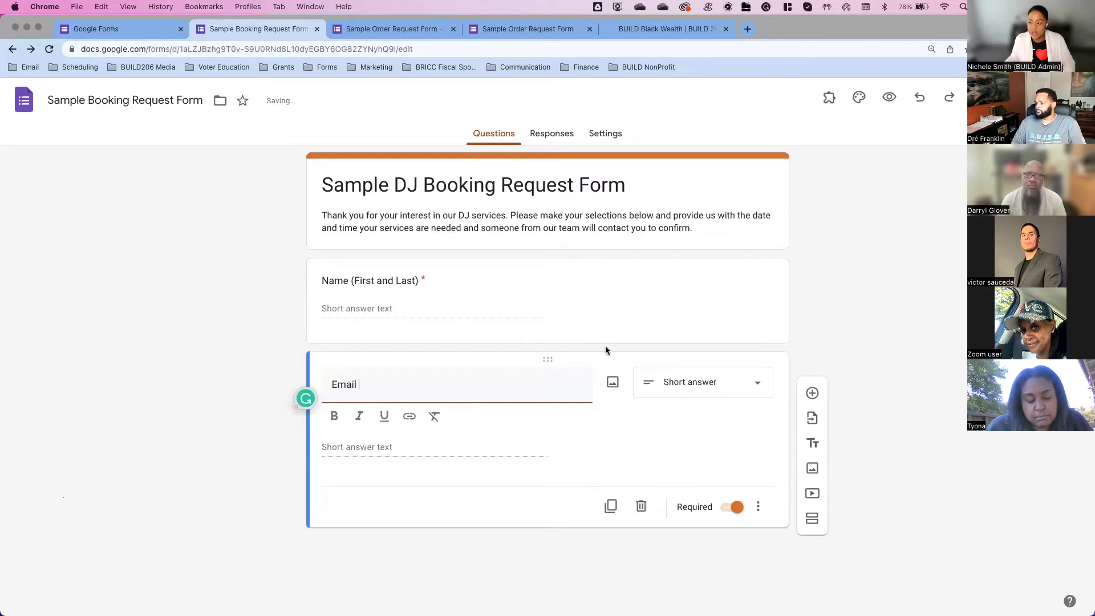
left_click(813, 394)
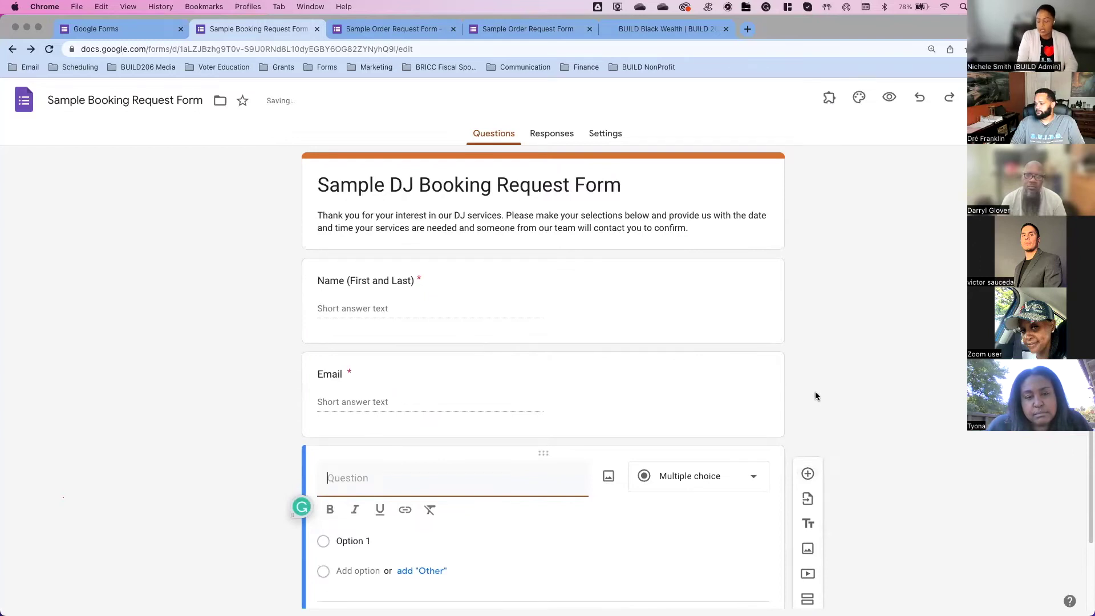
type("P")
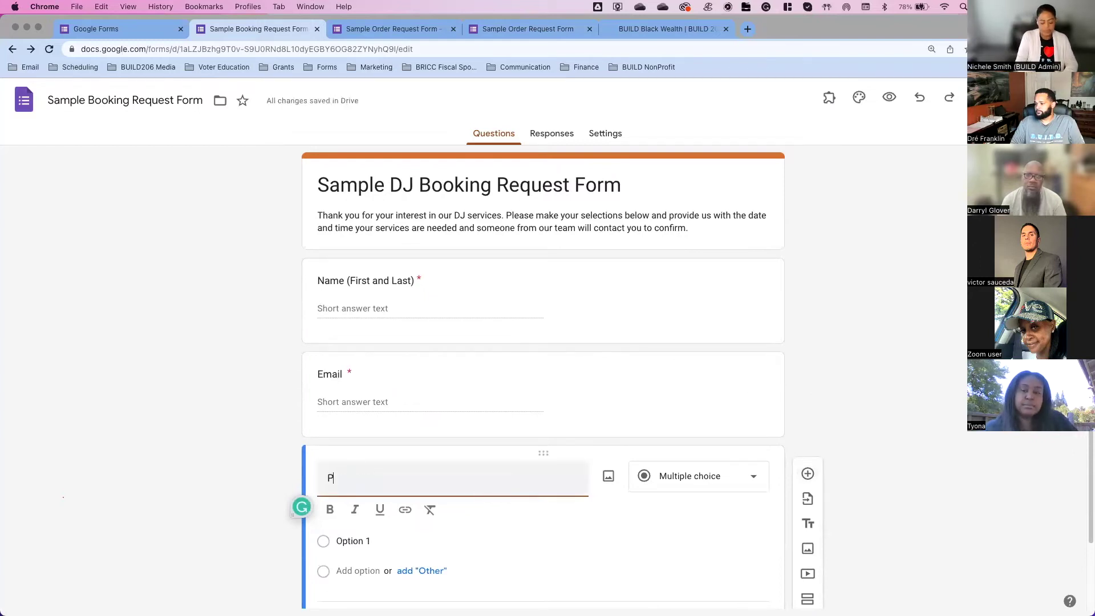
type("hone Num")
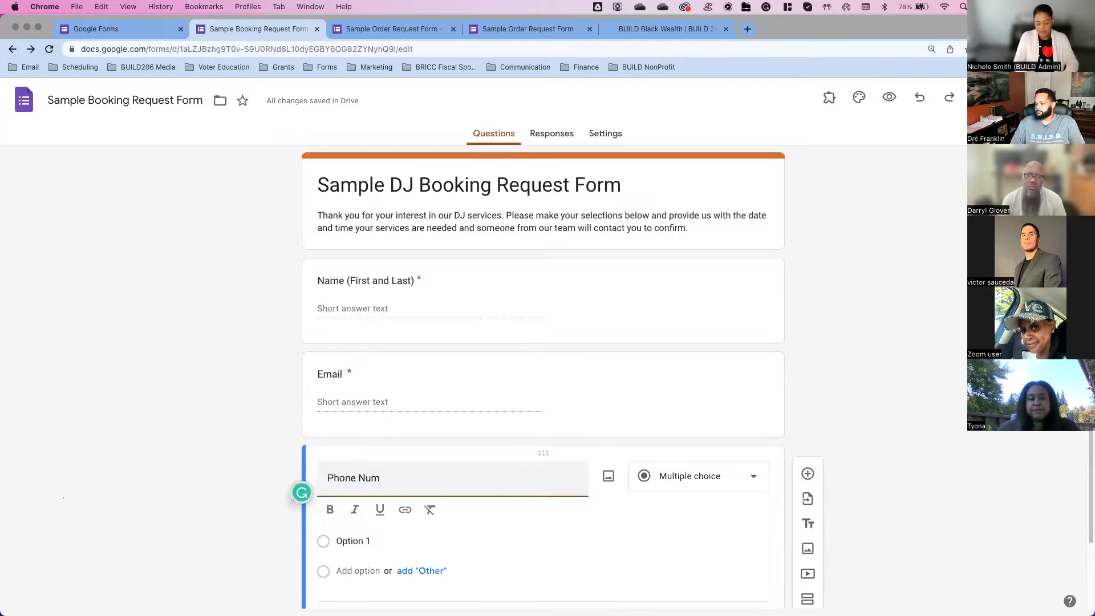
type("ber")
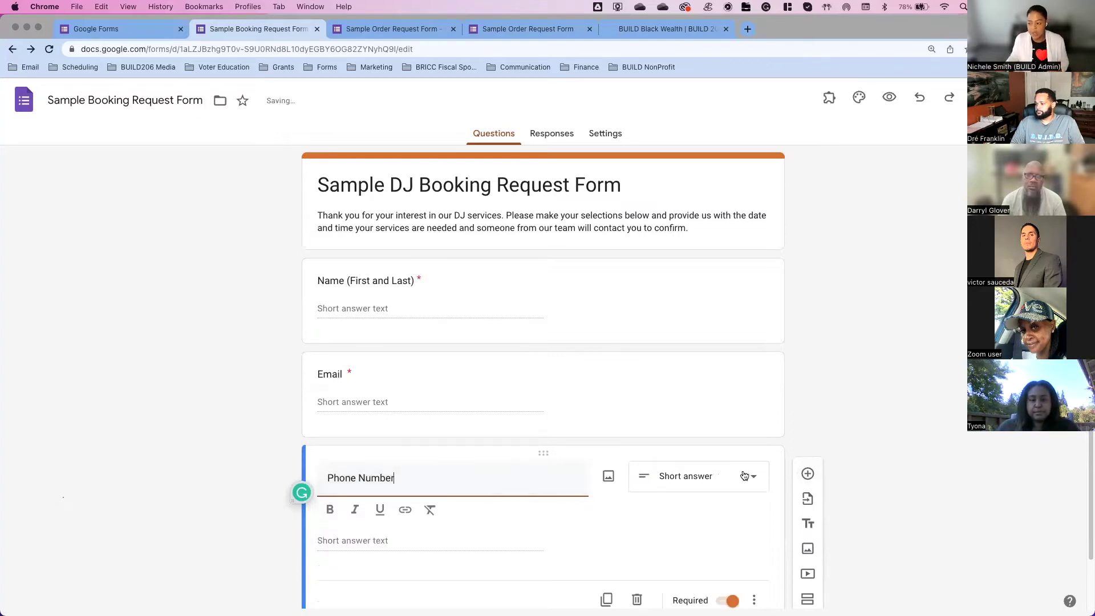
scroll(814, 458, "down", 2)
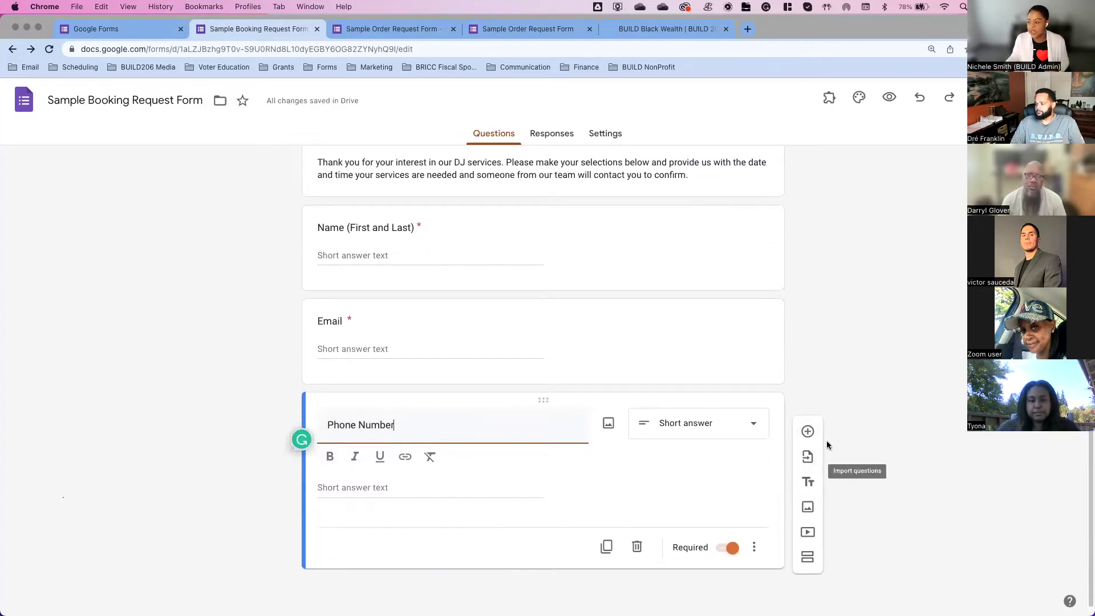
left_click(808, 431)
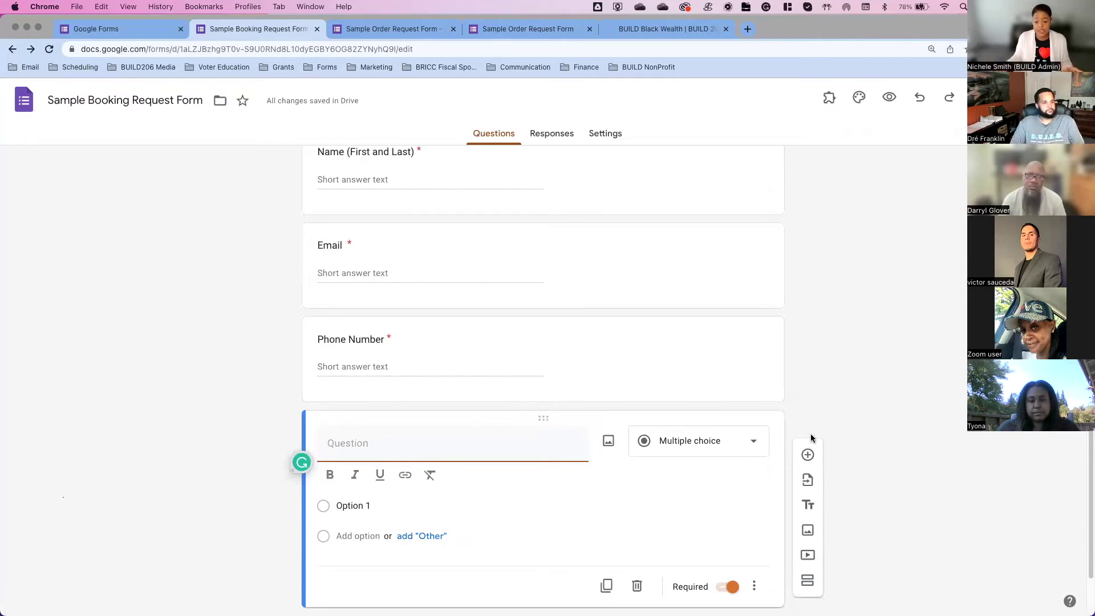
Step: Title the question 'Event Address' with description 'Ex: 1234 Main Street, Seattle WA 98118'
type("Event Address")
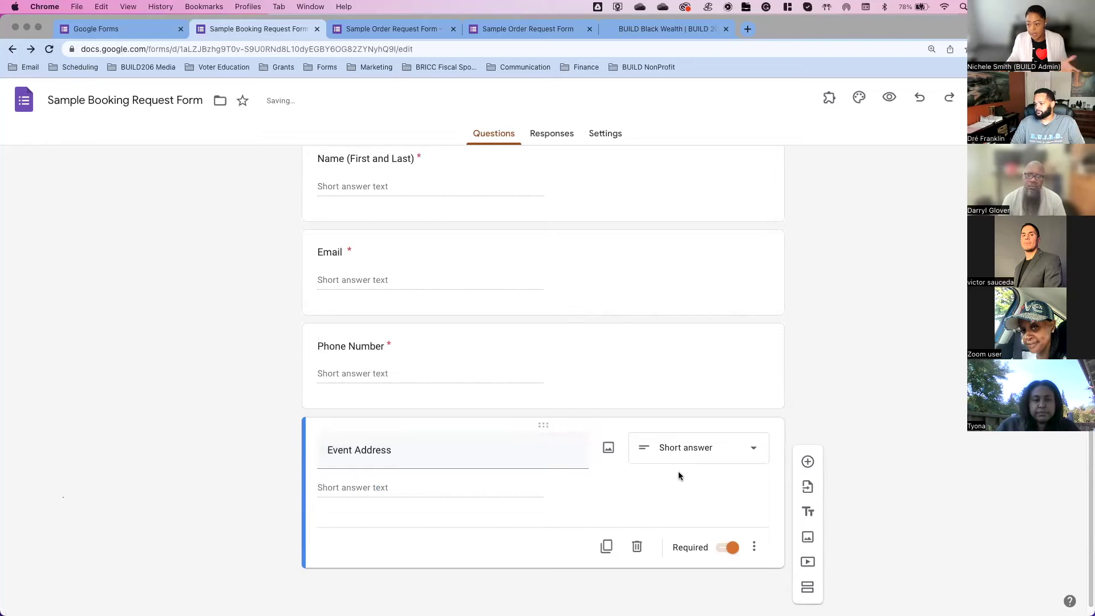
left_click(761, 548)
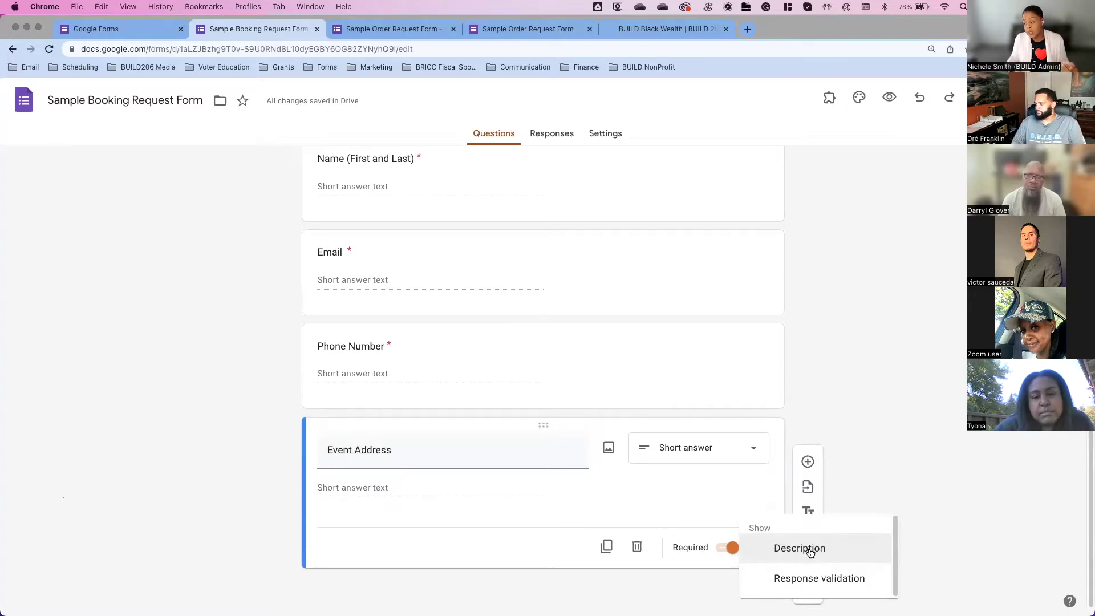
left_click(810, 549)
type("Ex: 1234 Main Street")
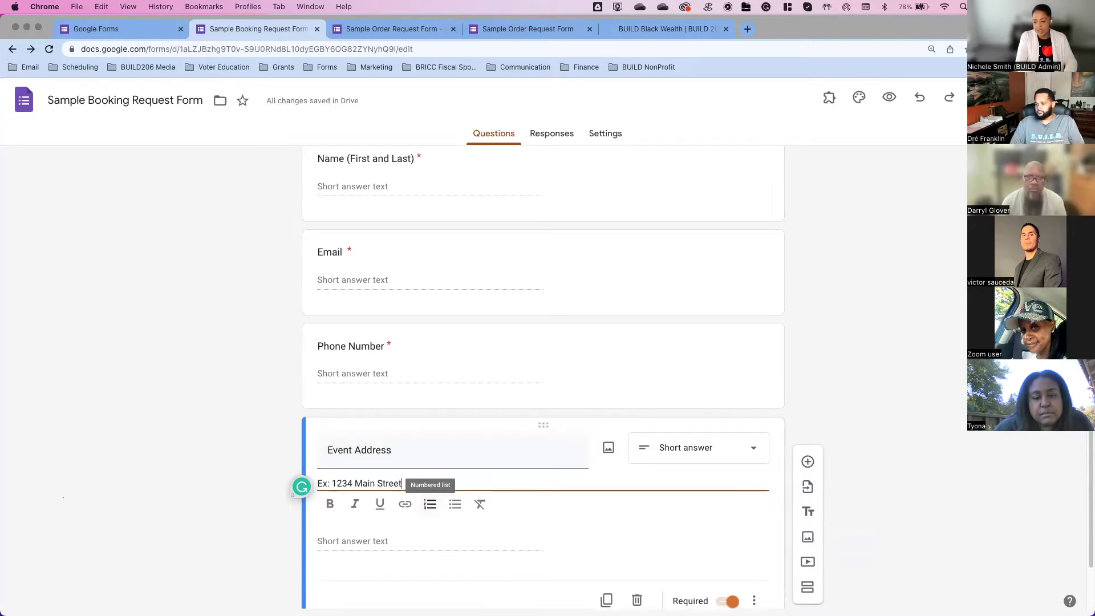
type(", Seattle ")
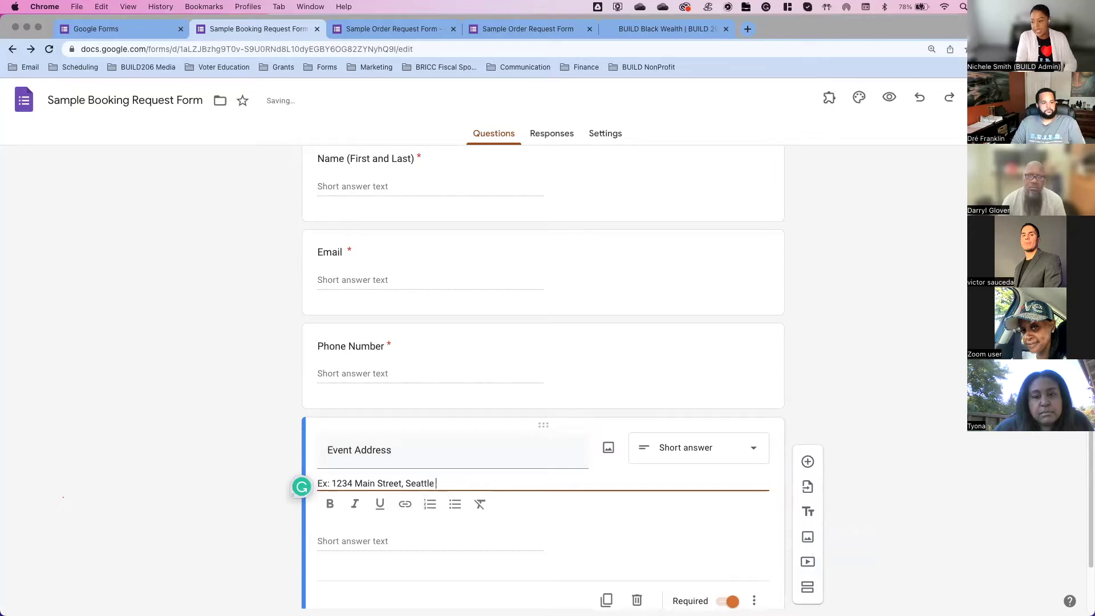
type("WA 98118")
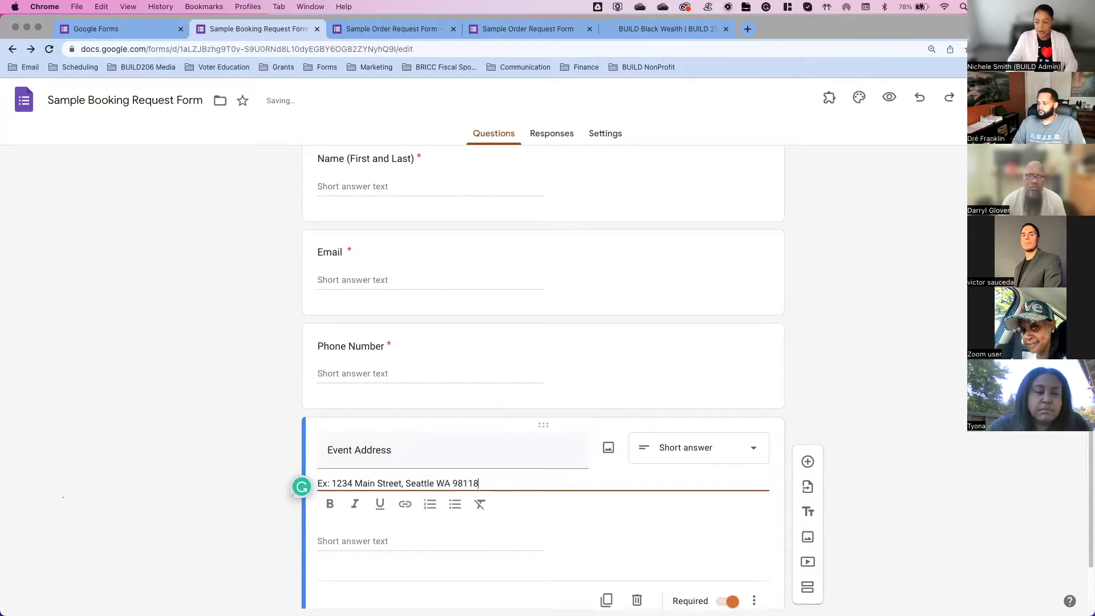
scroll(608, 507, "down", 2)
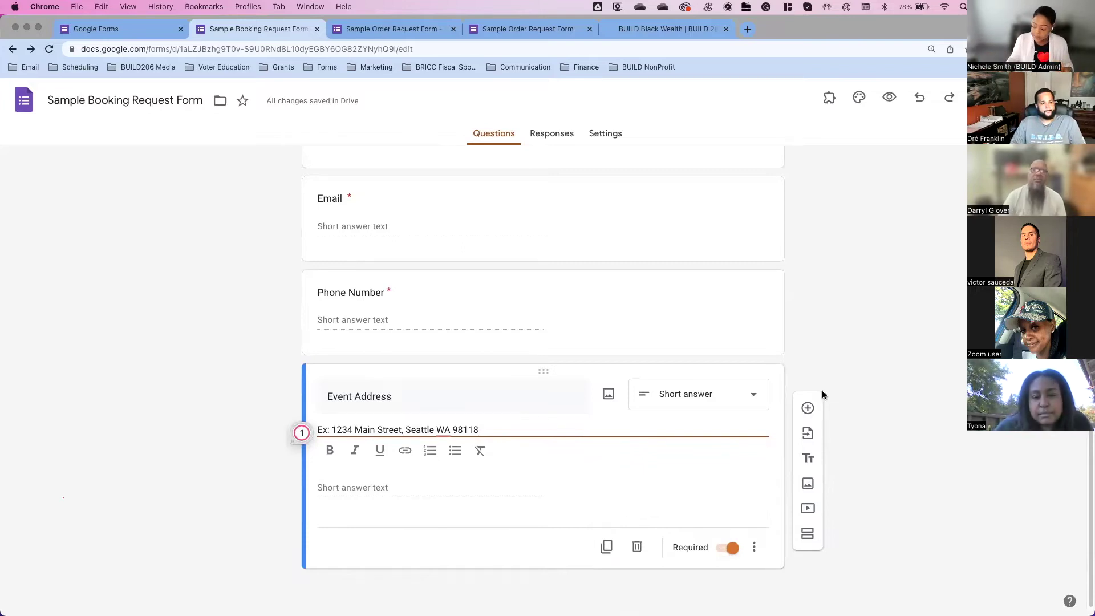
Step: Add a new question titled 'Date Request #1'
left_click(808, 429)
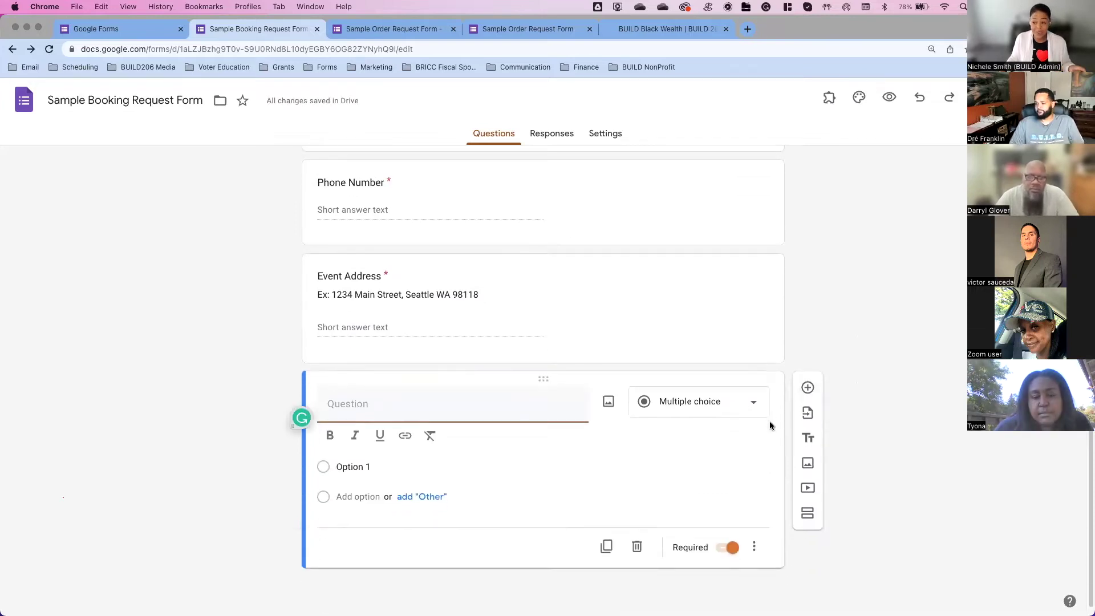
type("Date")
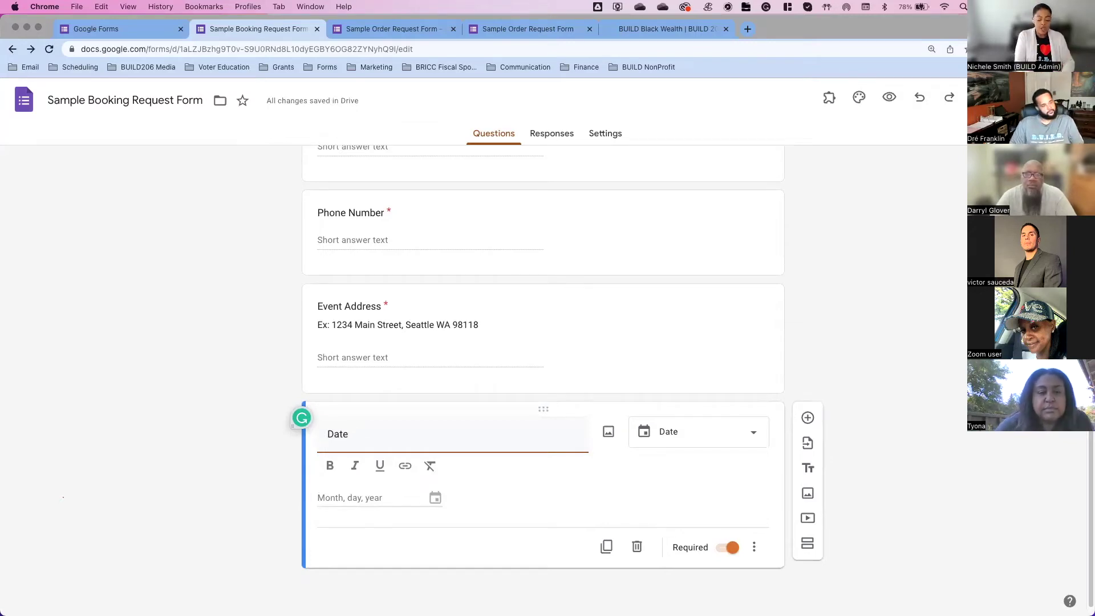
type("Reque")
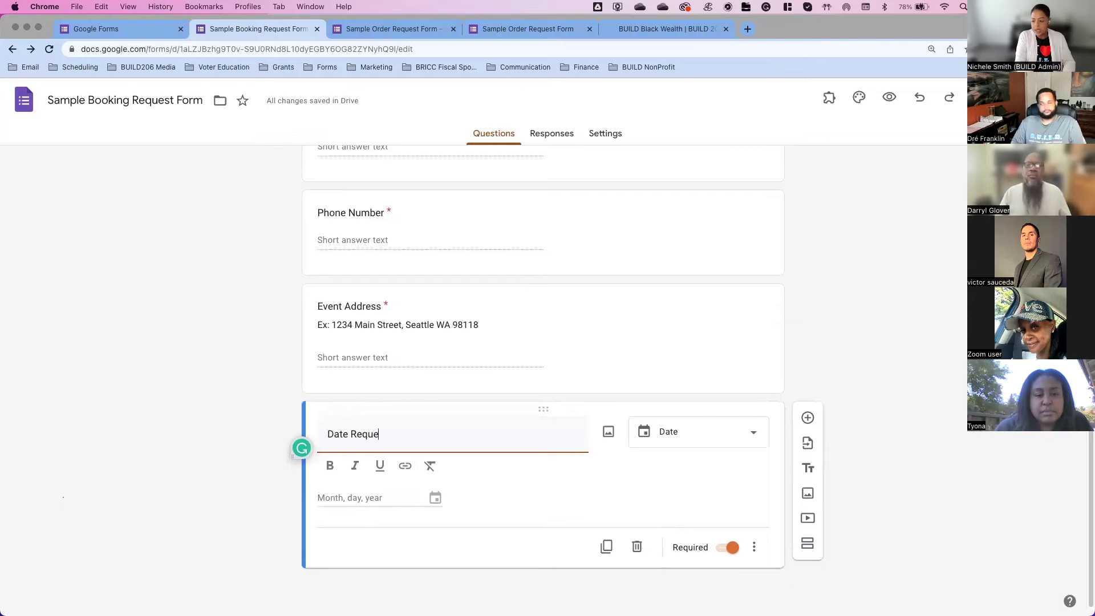
type("st #1")
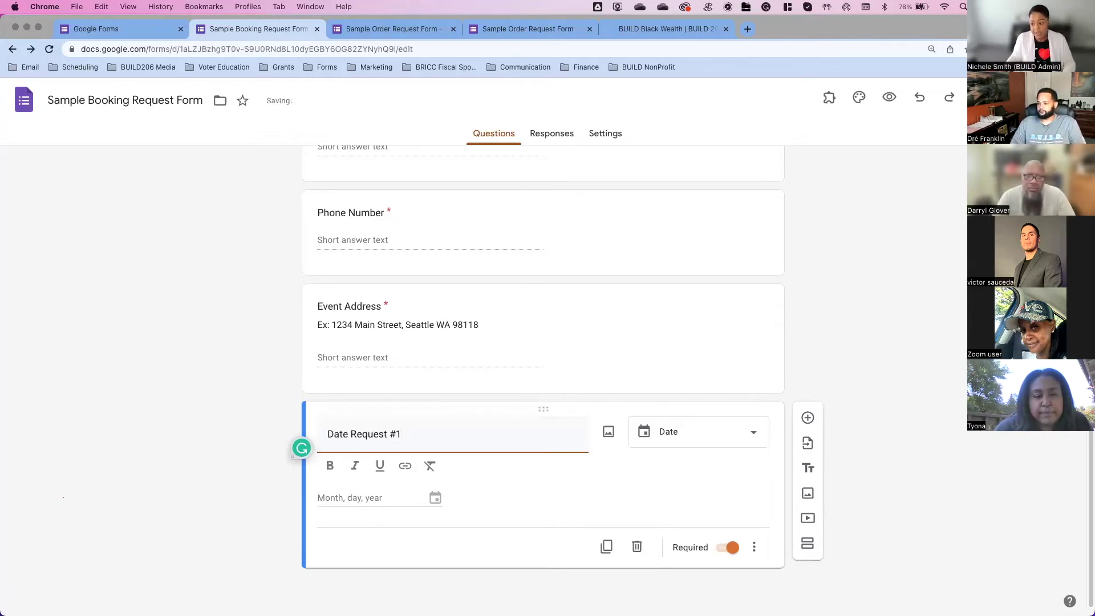
Step: Give Date Request #1 the description 'Input your first choice for our services'
left_click(755, 547)
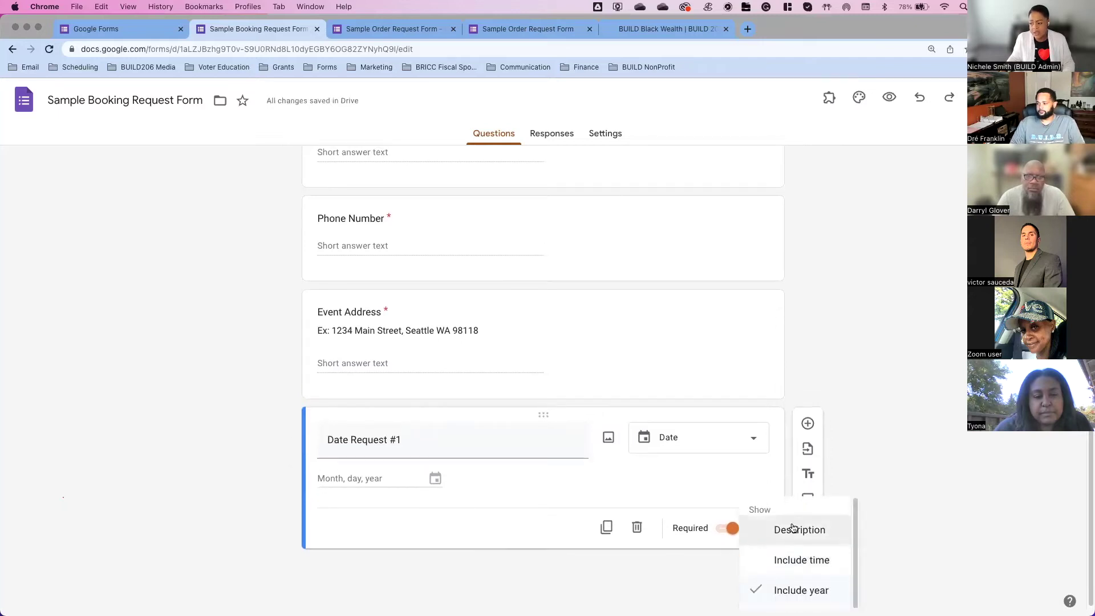
left_click(793, 528)
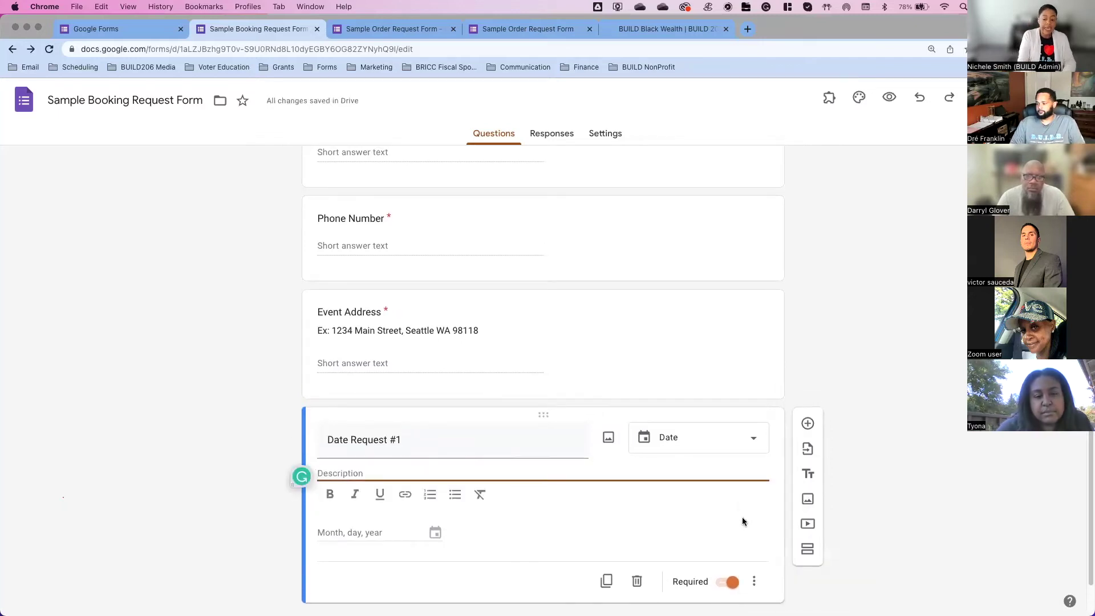
type("Input nyo")
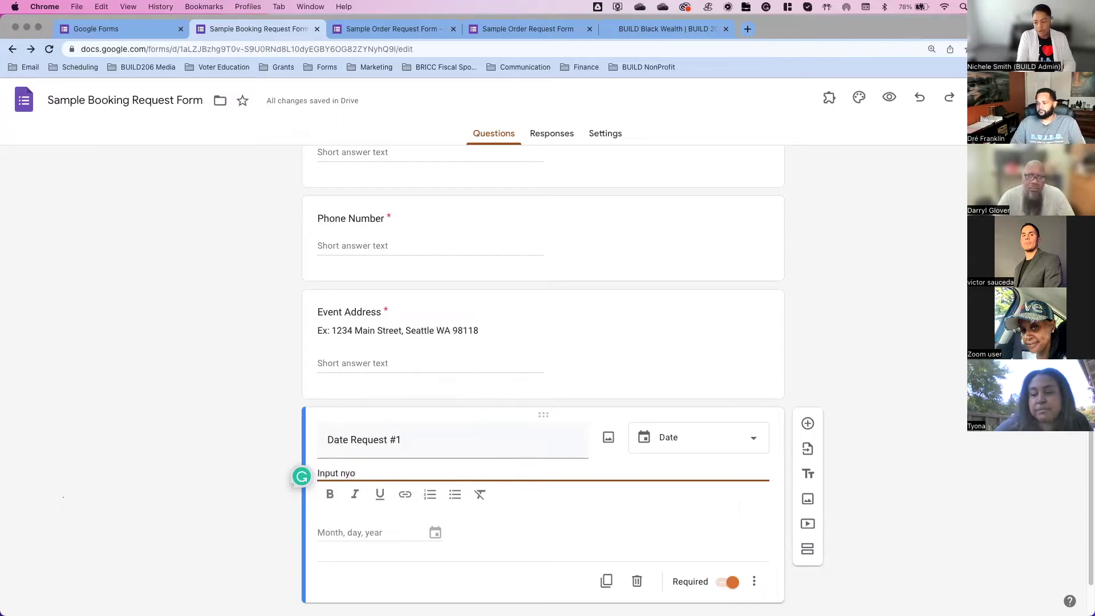
key("BackSpace")
type("your")
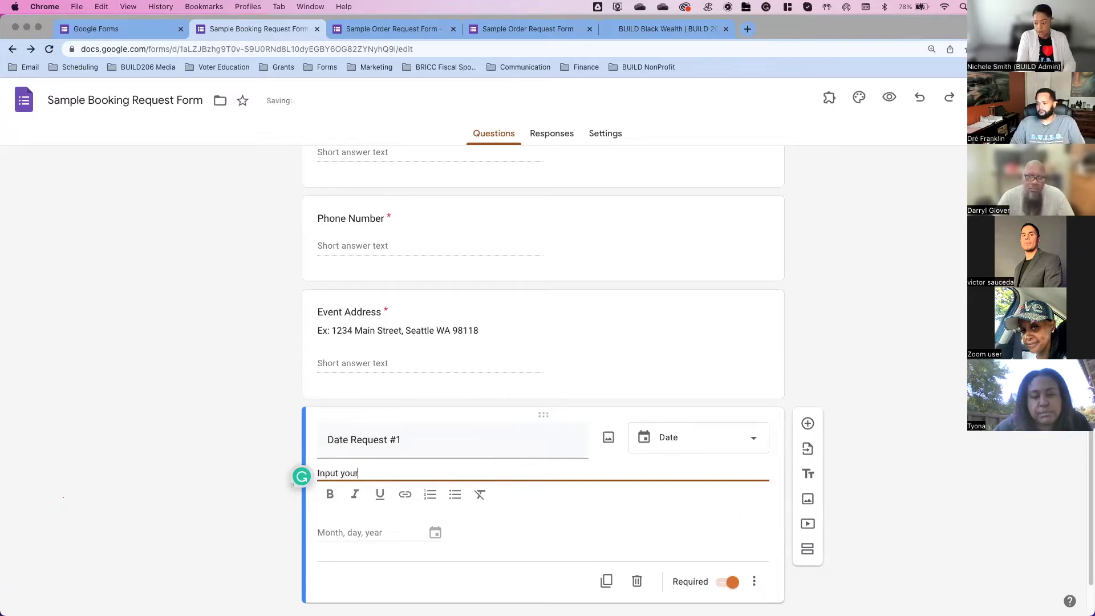
type(" first choice")
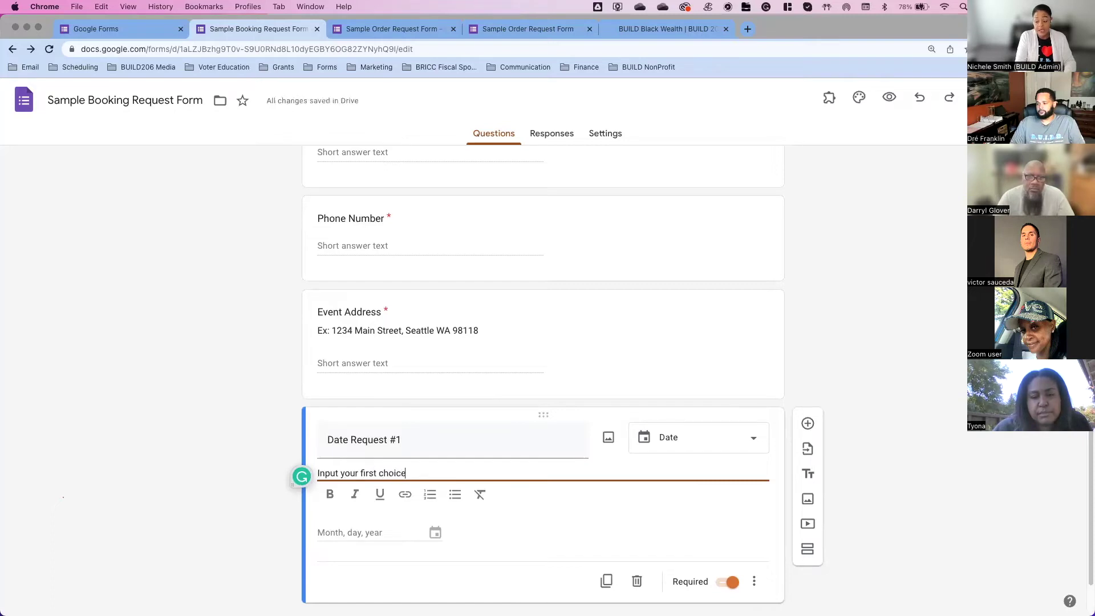
type(" for our services")
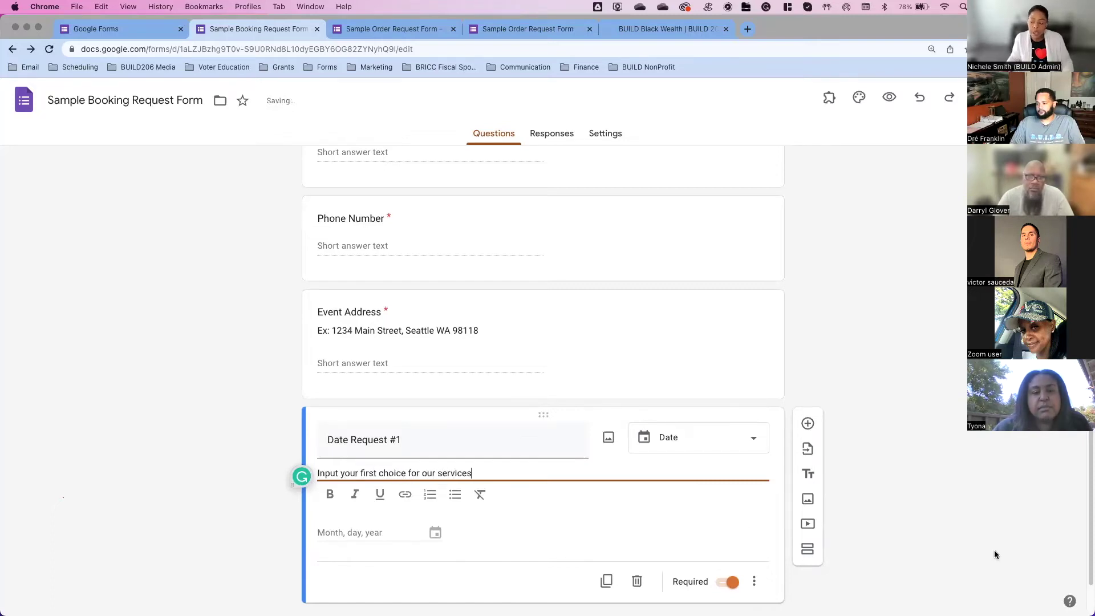
left_click(992, 550)
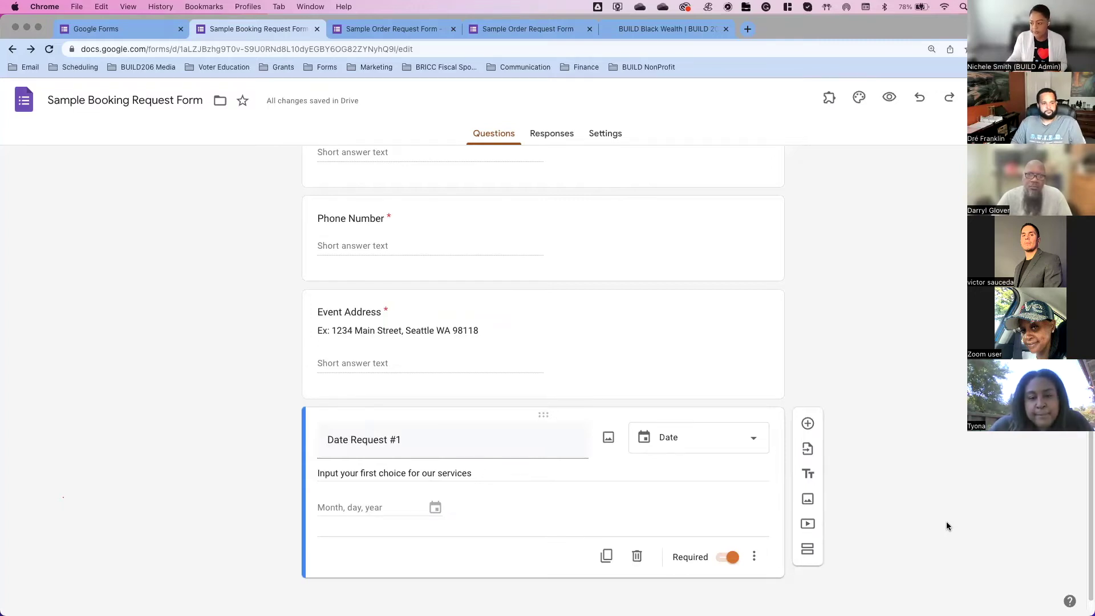
Step: Enable Include time on Date Request #1 and add a new question after it
left_click(750, 436)
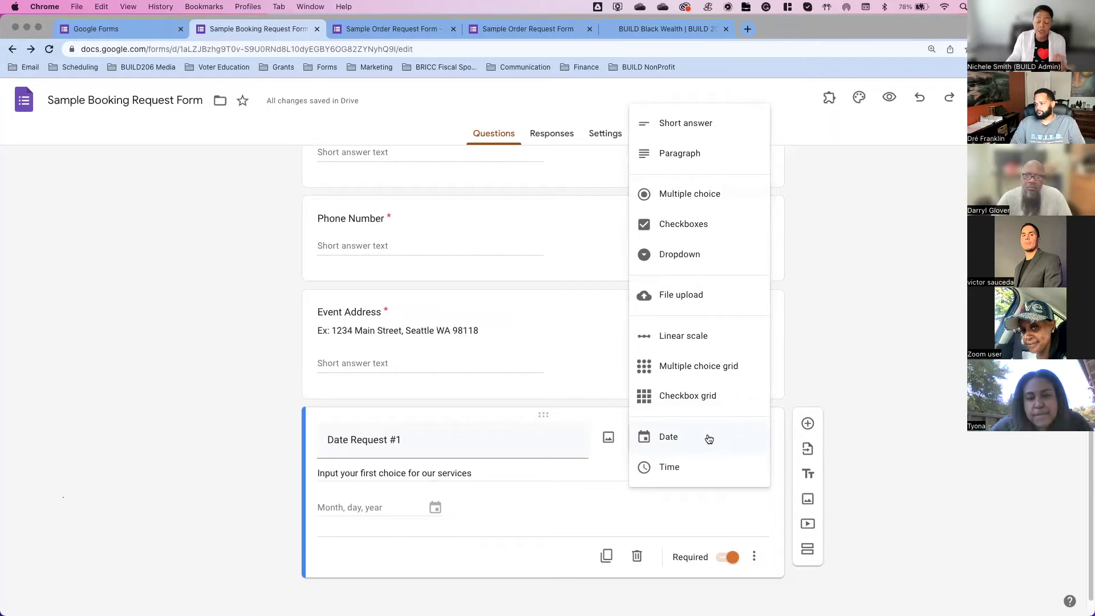
left_click(754, 556)
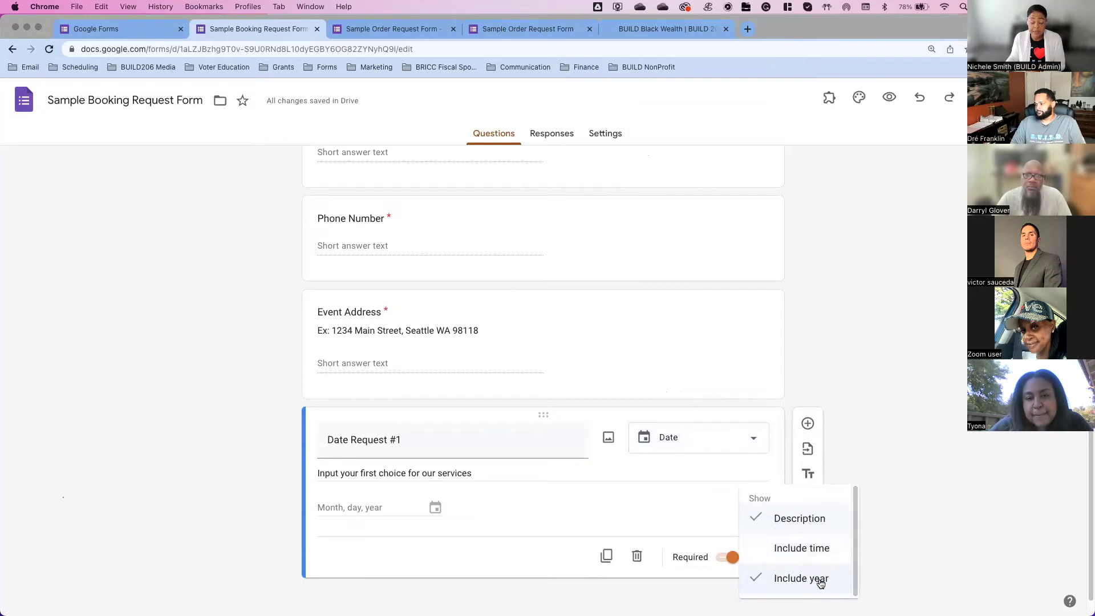
left_click(823, 556)
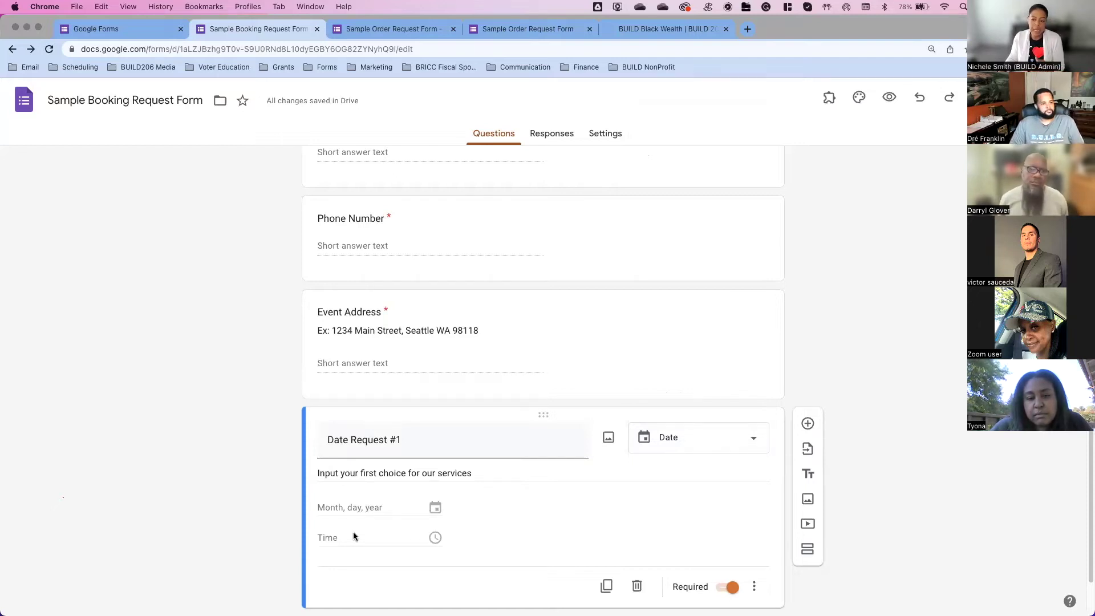
scroll(354, 532, "down", 2)
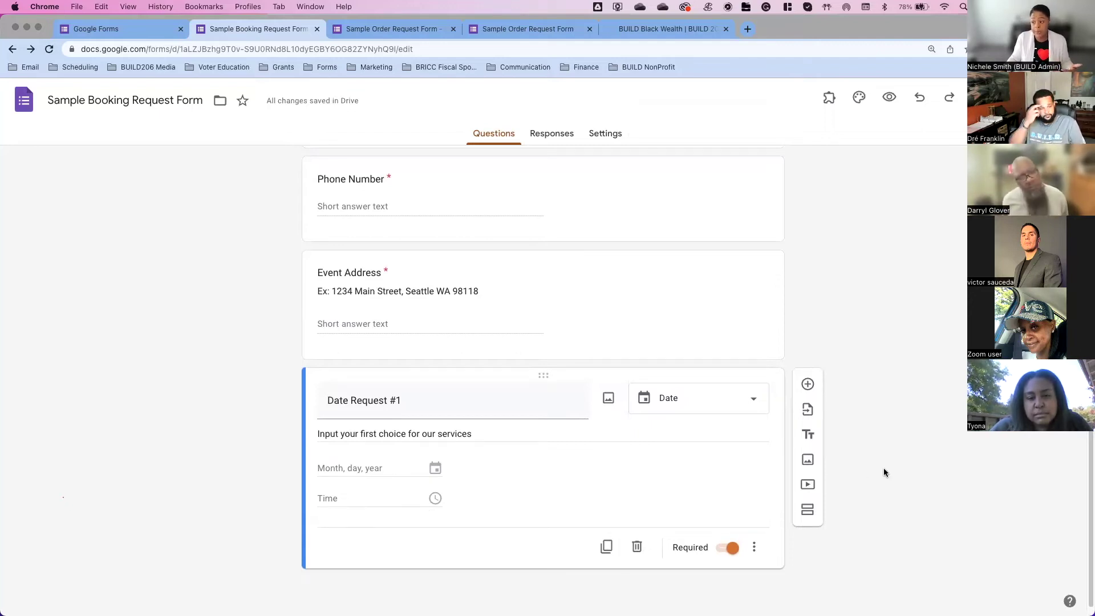
left_click(807, 383)
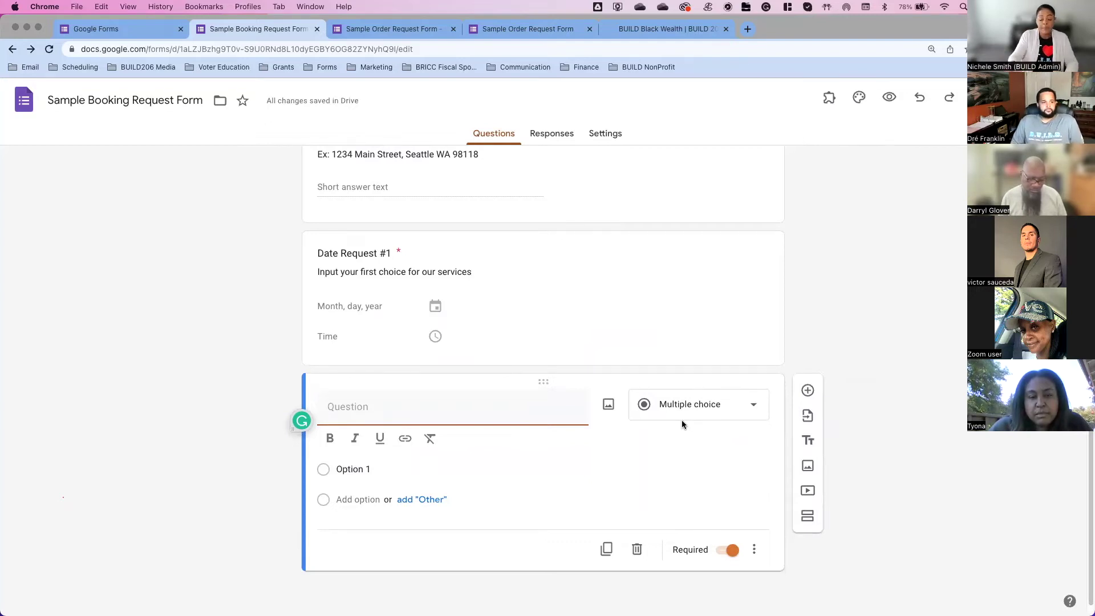
Step: Title the question 'Do you agree to a 2 hour minimum at a rate of $100 per hour.' with Yes/No options
type("Do you agr")
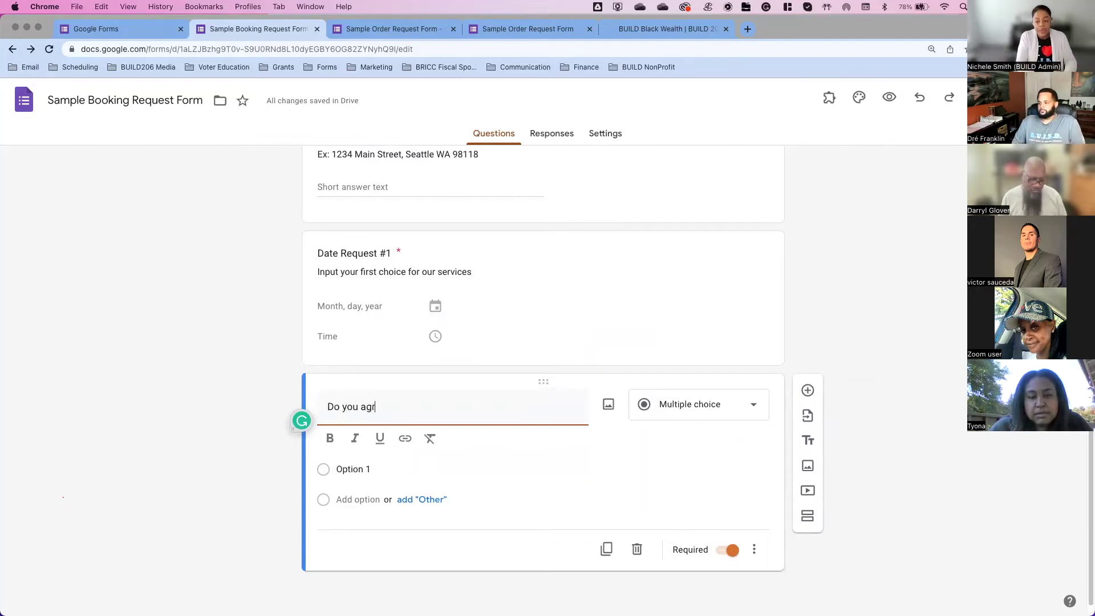
type("ee to a 2 hour minimum at a rate of $100 per hour")
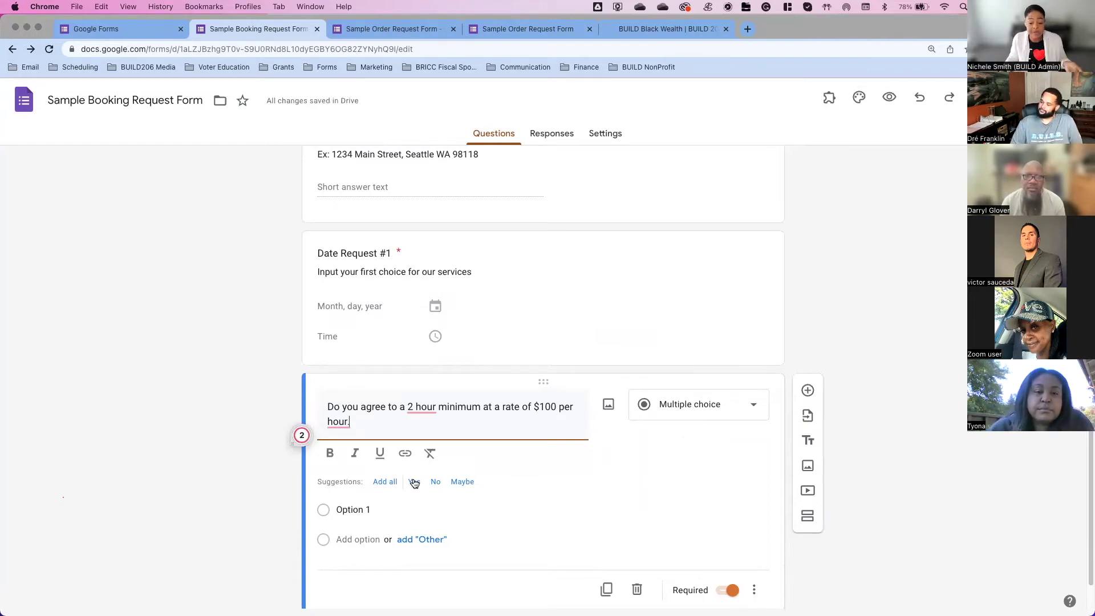
type(".")
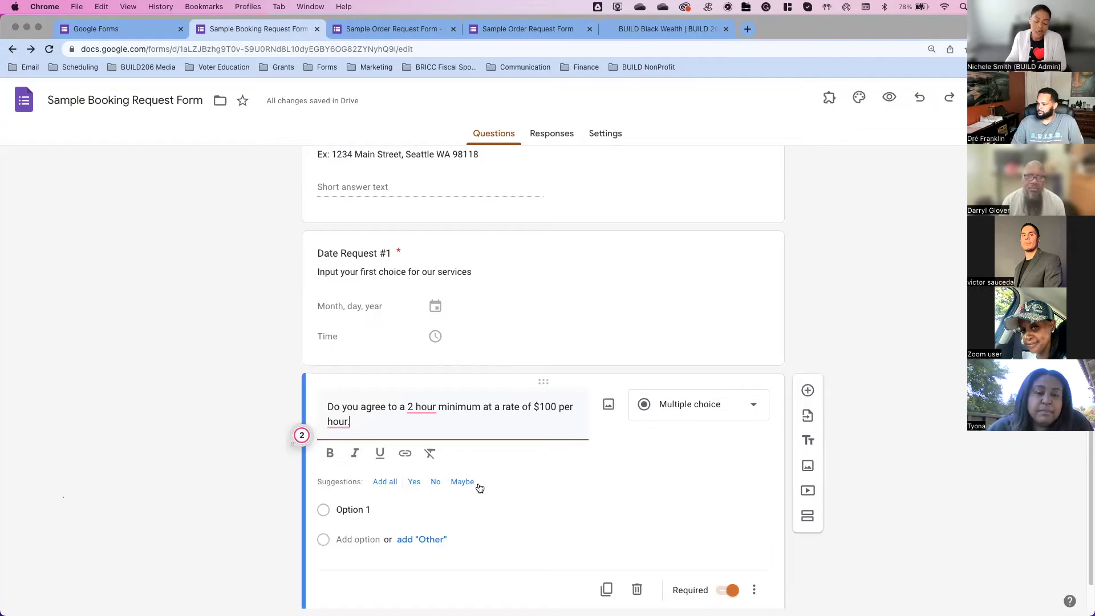
left_click(416, 482)
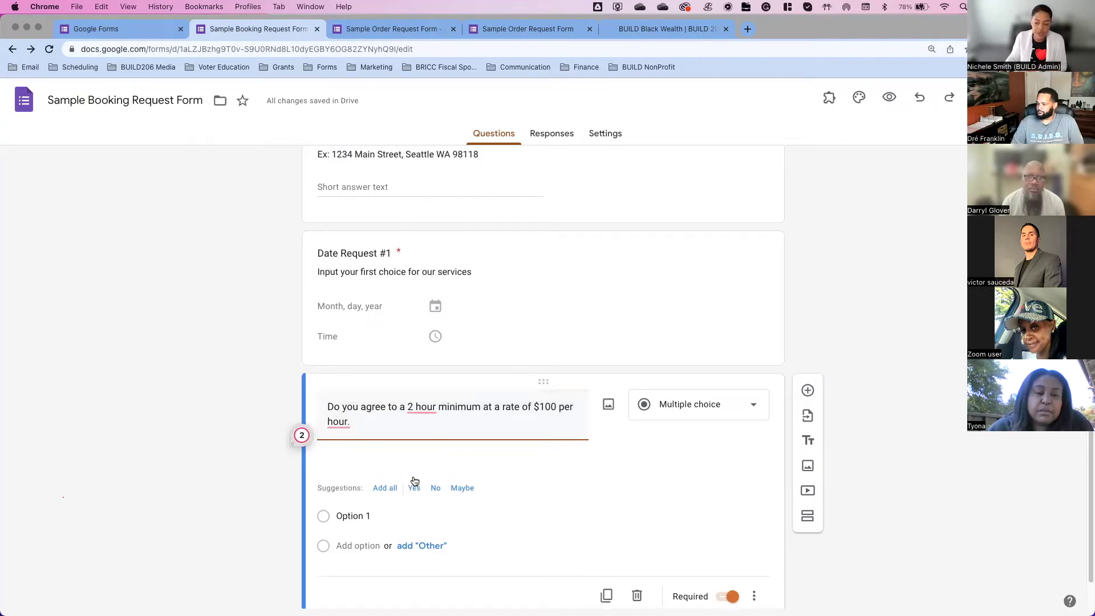
left_click(415, 456)
left_click(416, 457)
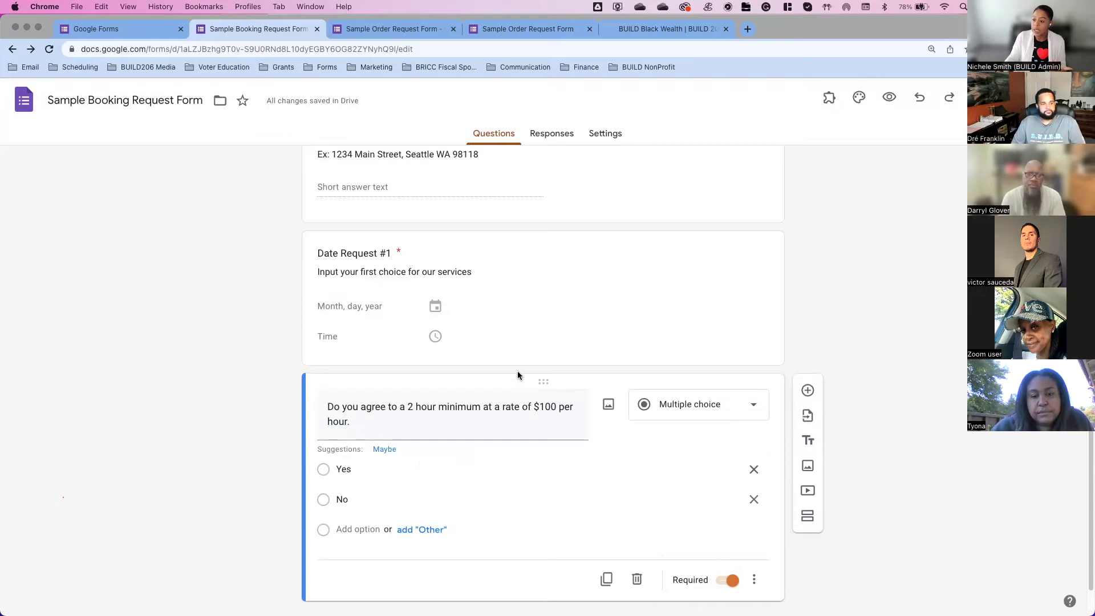
Step: Add a Time question titled 'Please list expected arrival time'
left_click(808, 391)
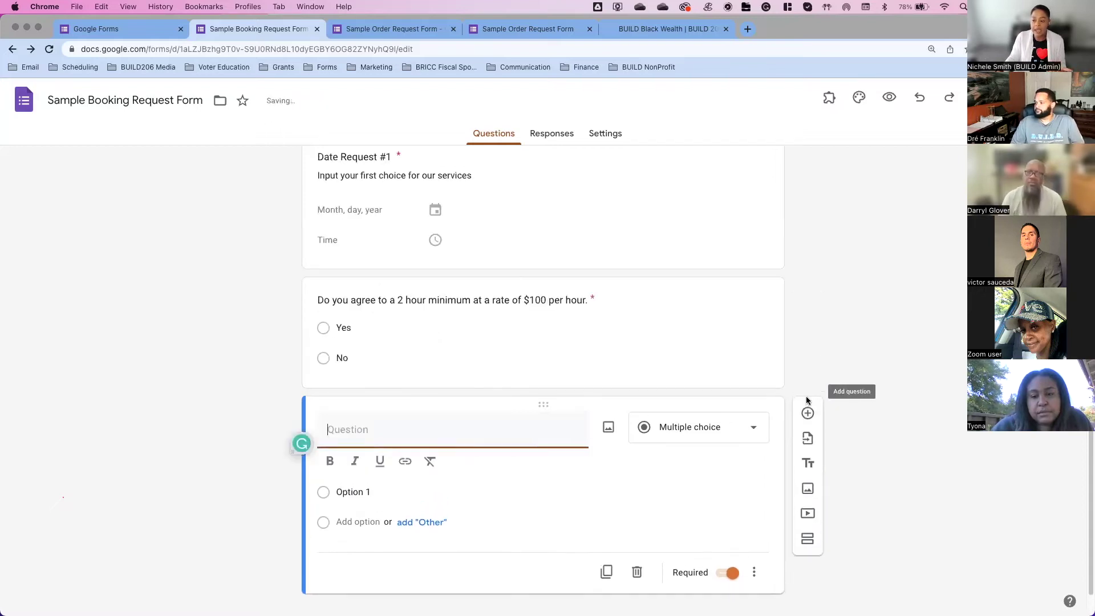
left_click(742, 436)
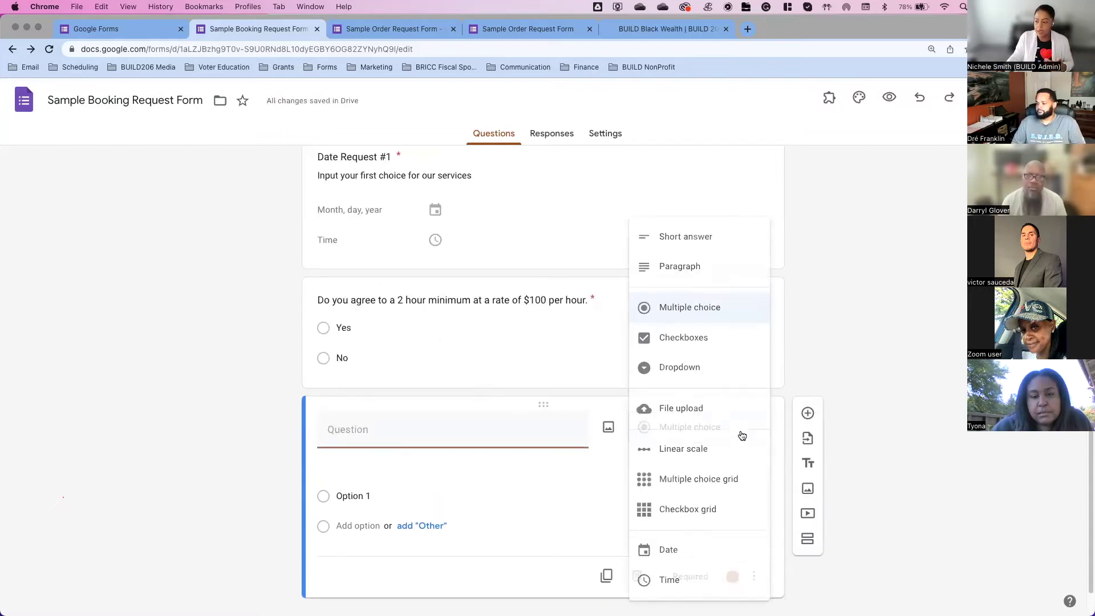
left_click(693, 572)
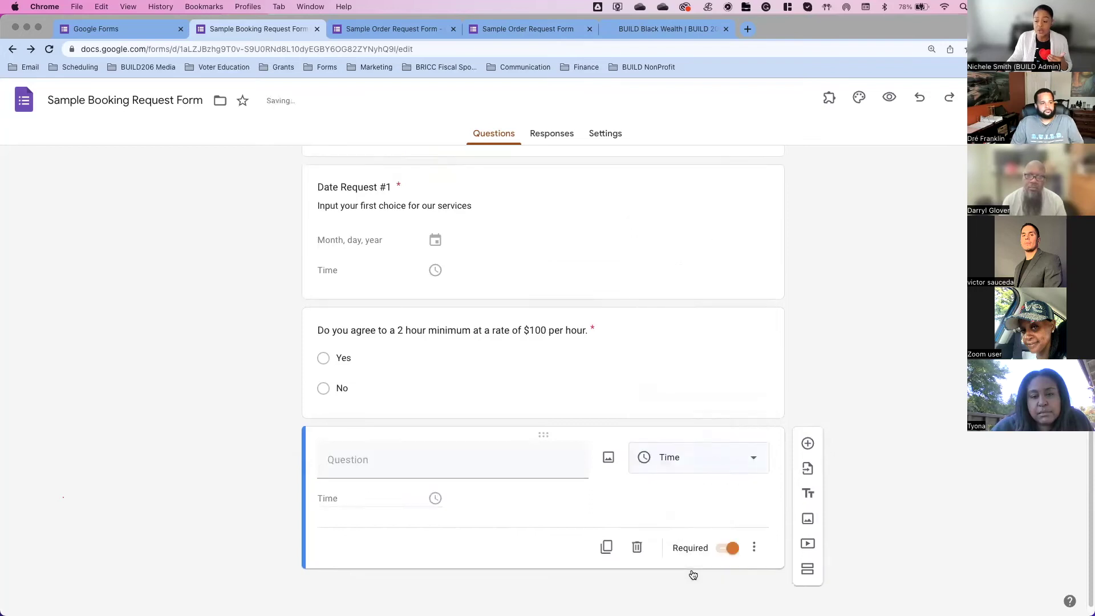
left_click(429, 457)
type("Please Is")
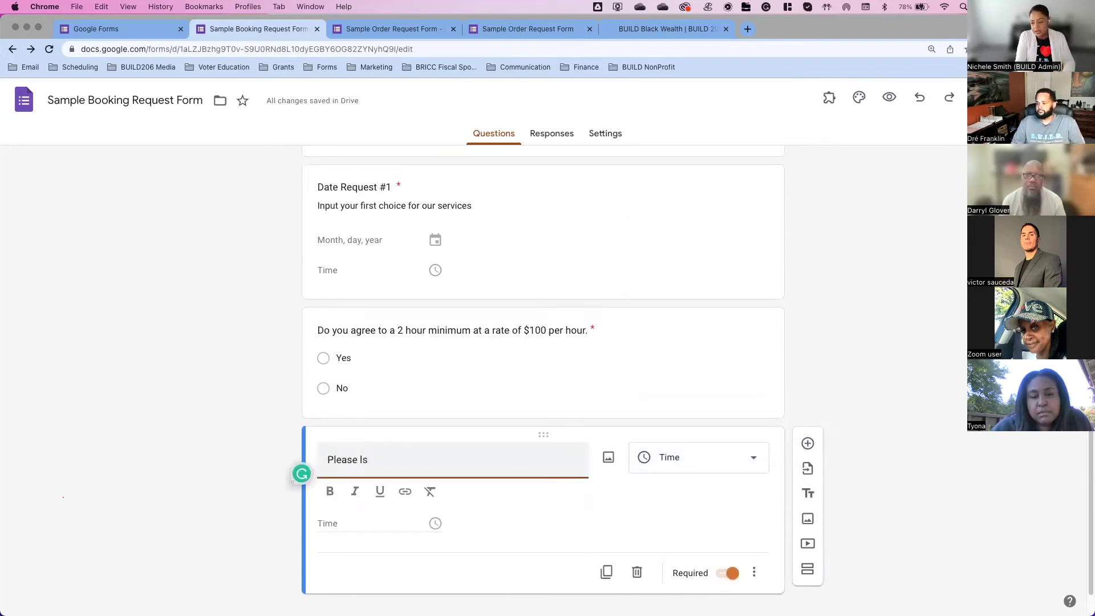
key("BackSpace")
type("ist e")
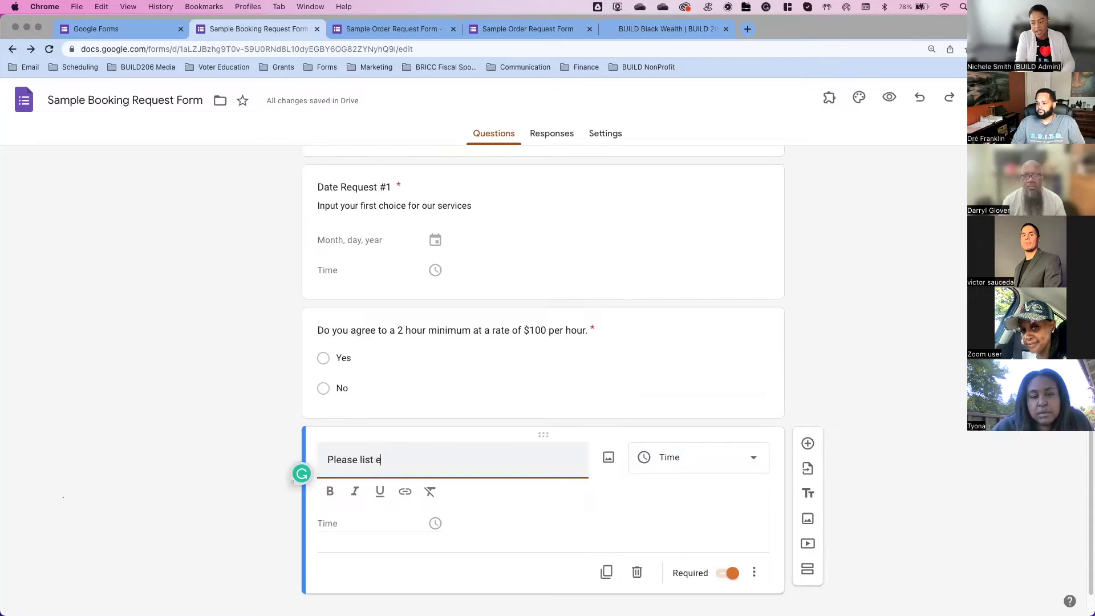
type("xpected arrival time")
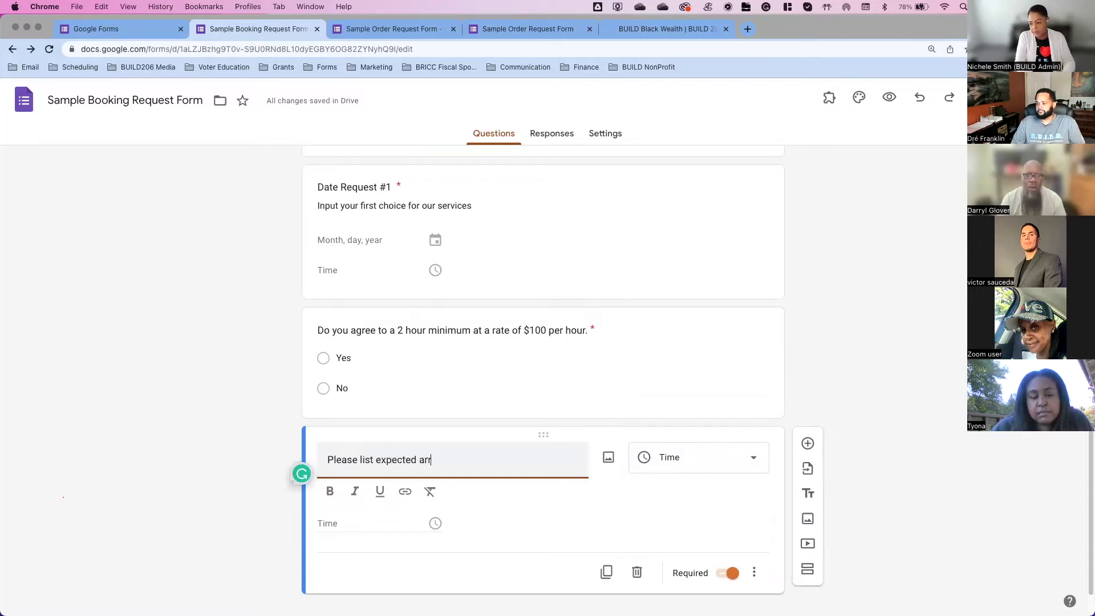
left_click(495, 509)
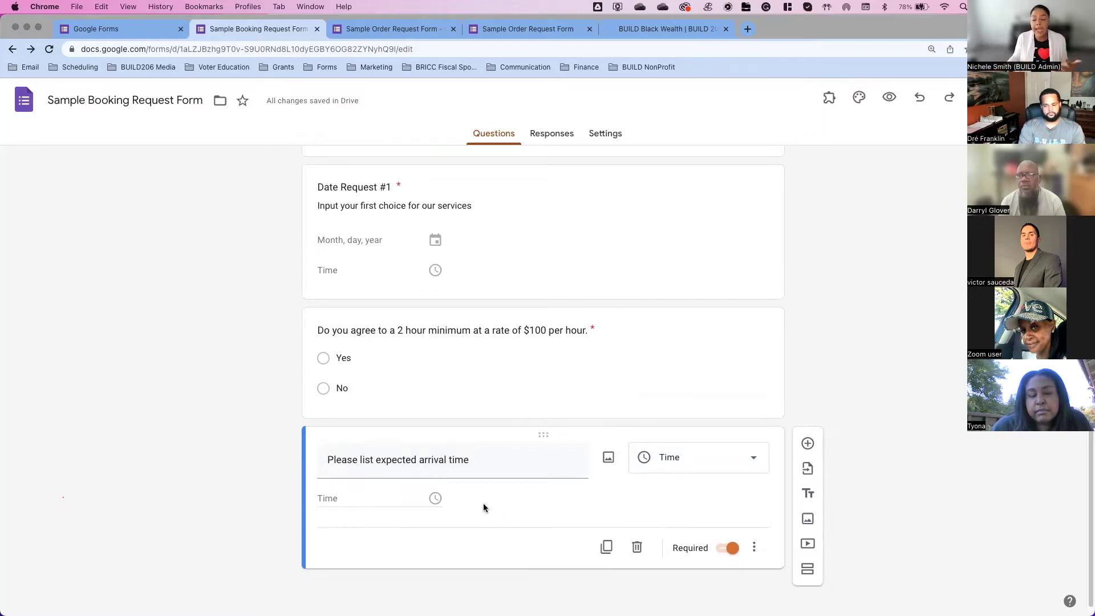
scroll(507, 468, "up", 3)
scroll(506, 468, "up", 10)
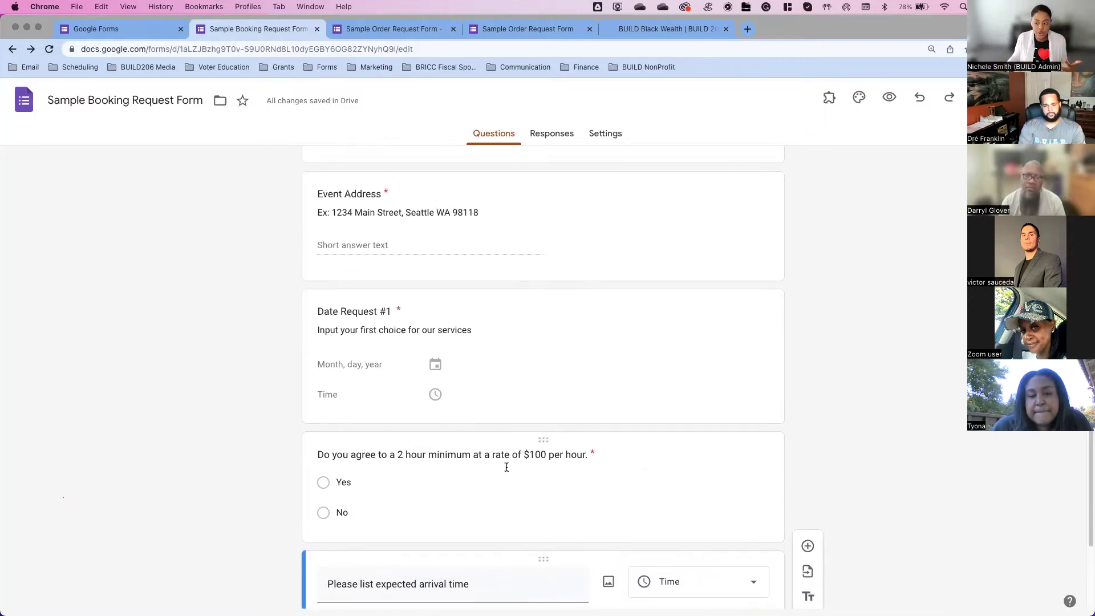
scroll(507, 469, "up", 4)
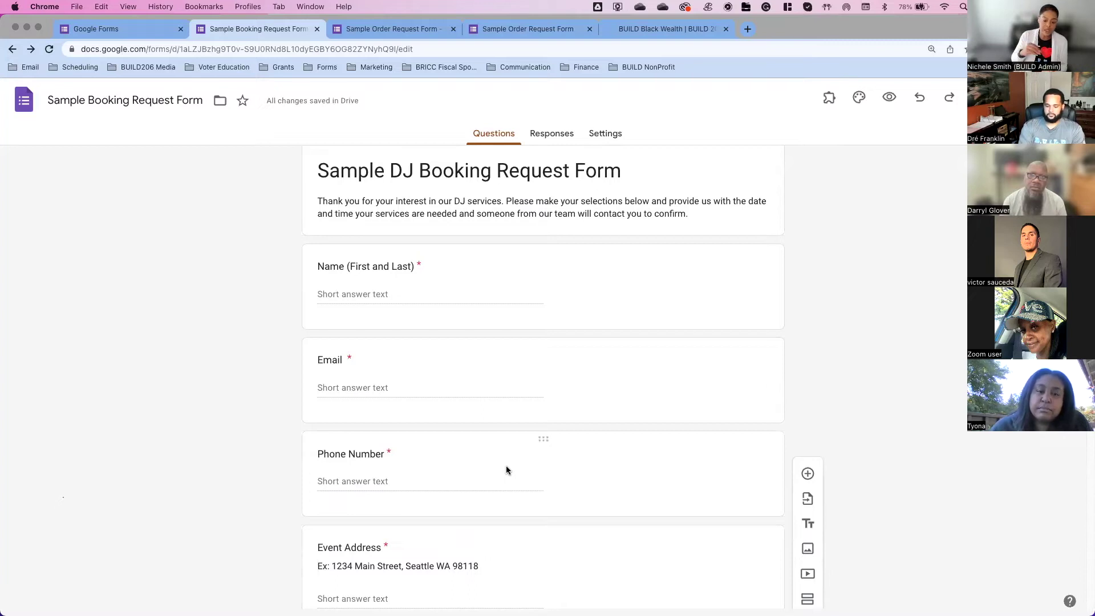
scroll(573, 389, "up", 1)
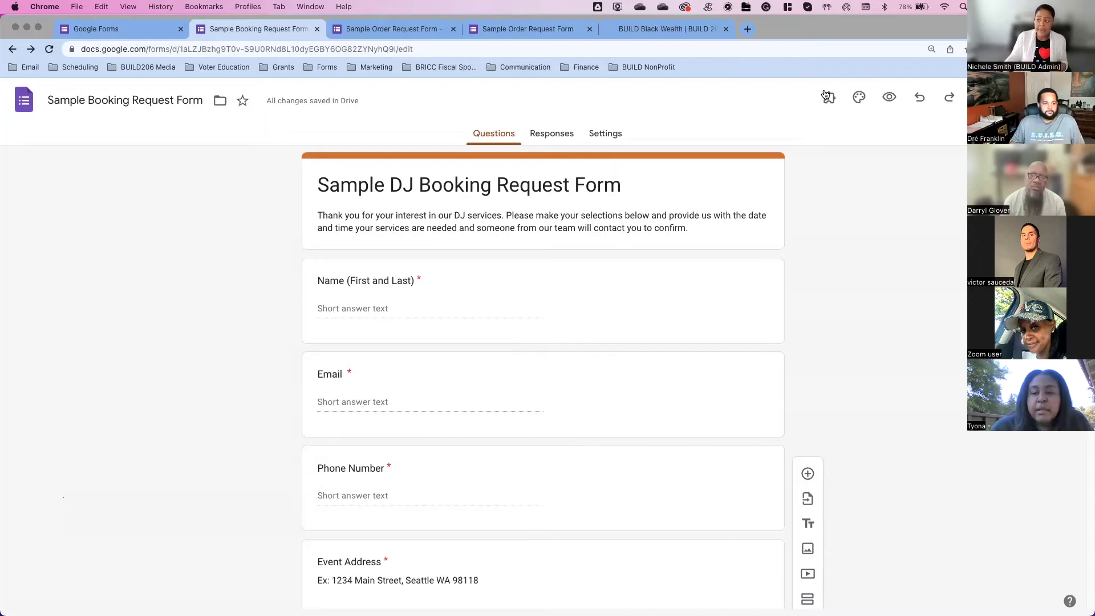
Step: Open the form's theme settings and choose an image for the header
left_click(860, 98)
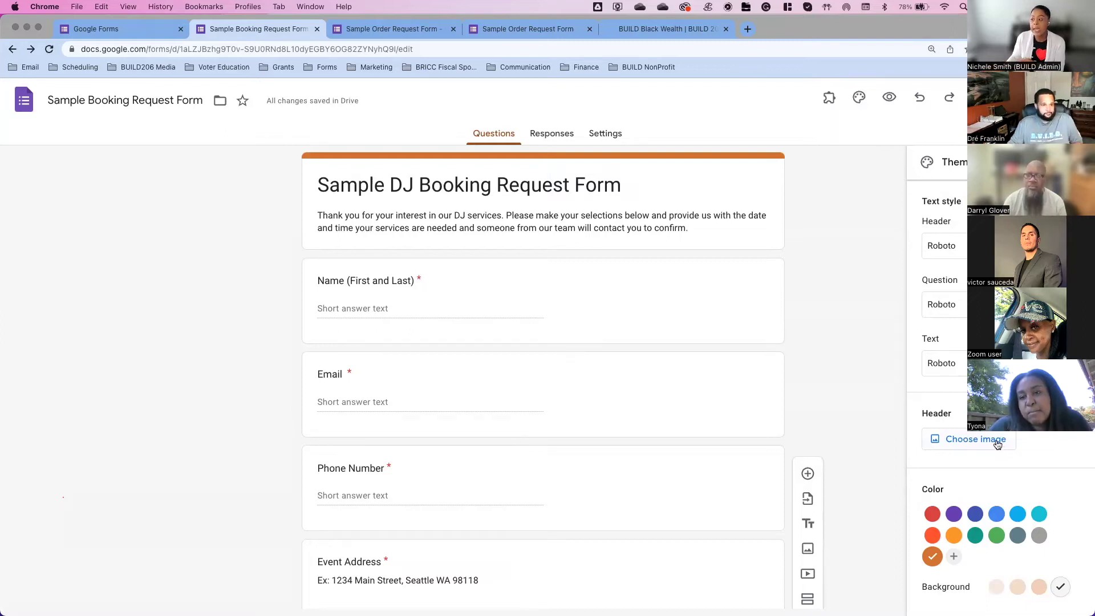
left_click(995, 441)
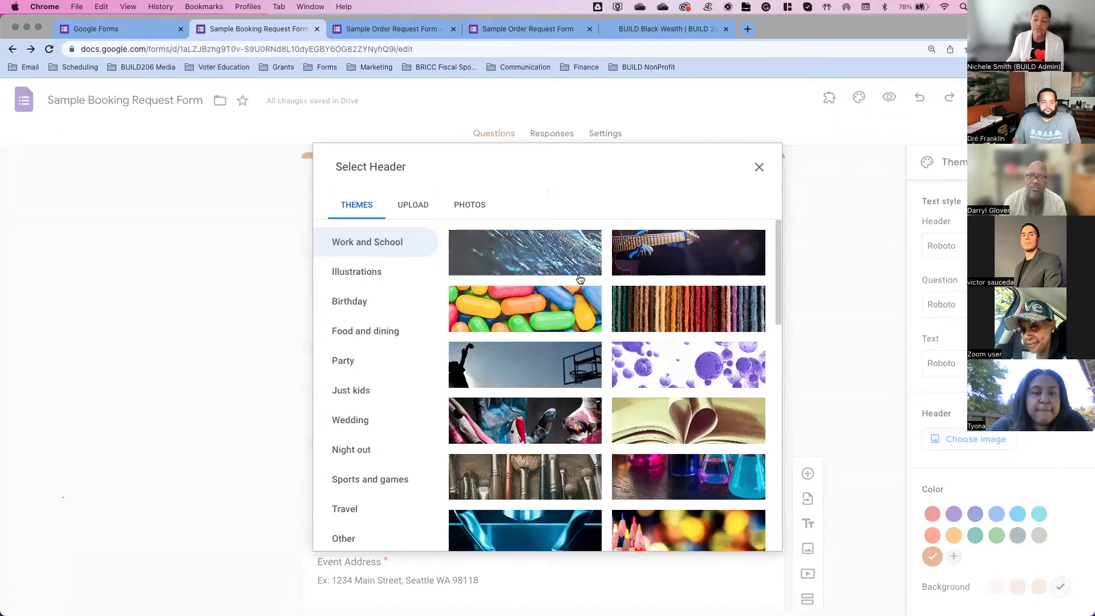
Step: Upload 'DJ Business Header.png' as the form's header image
scroll(557, 282, "down", 5)
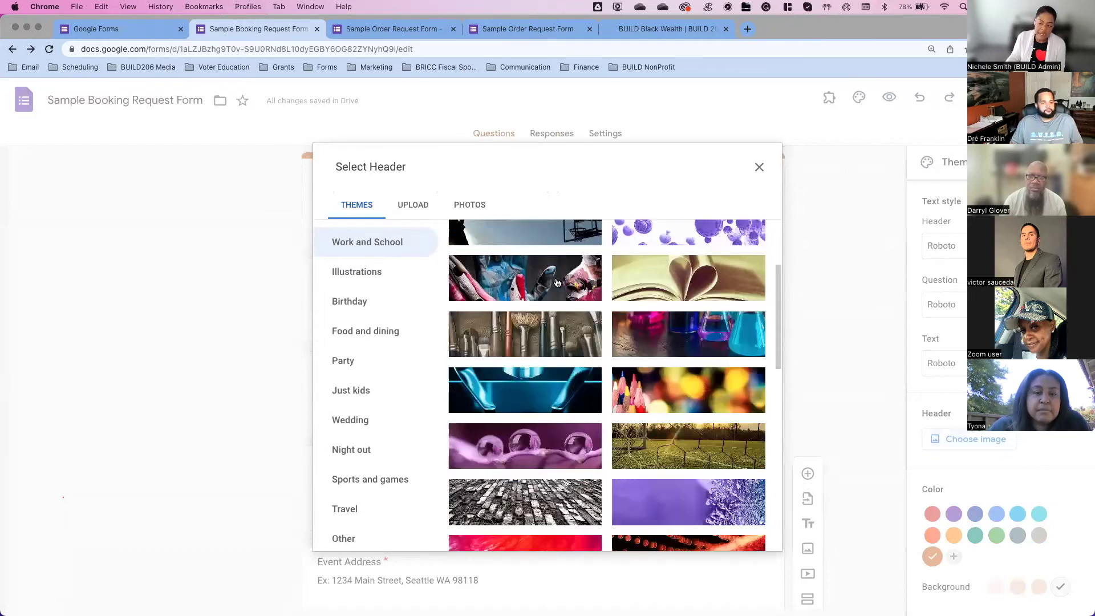
scroll(557, 282, "down", 1)
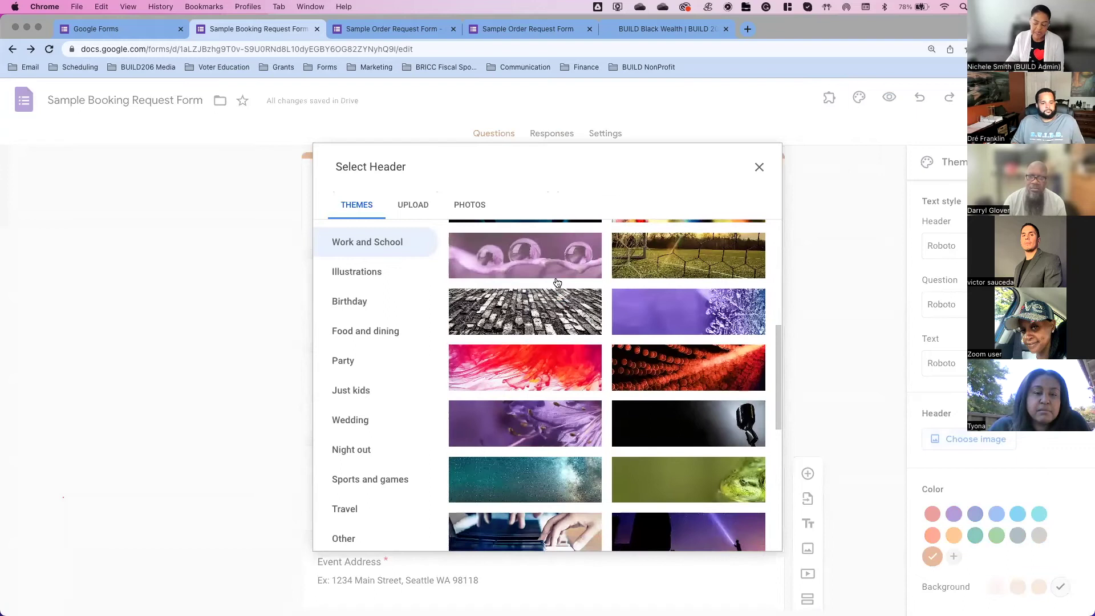
scroll(557, 283, "down", 10)
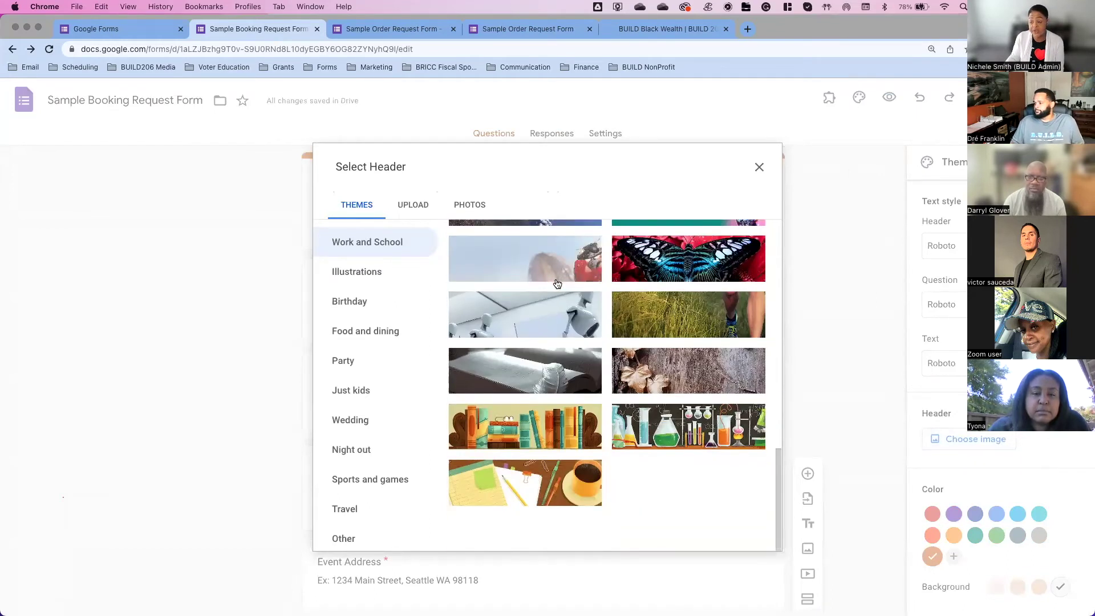
scroll(558, 282, "up", 10)
scroll(557, 283, "up", 5)
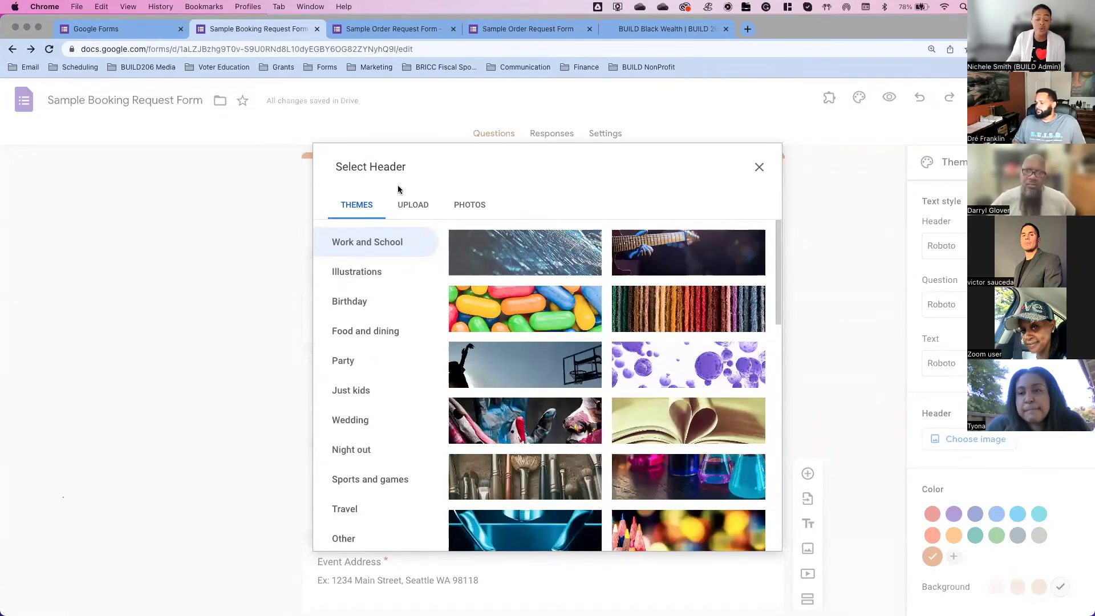
left_click(413, 203)
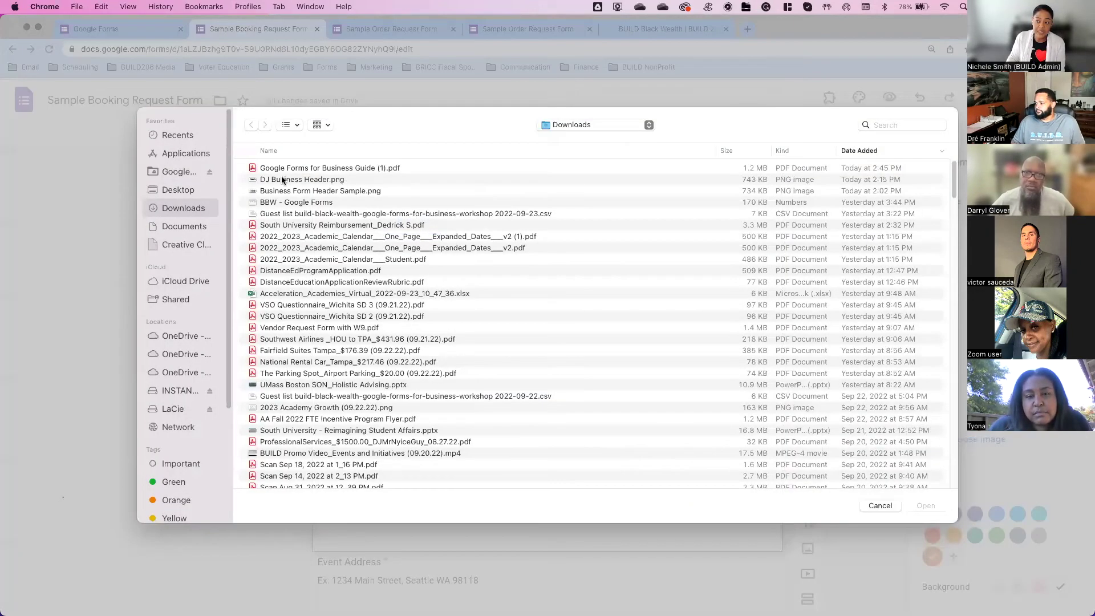
double_click(302, 179)
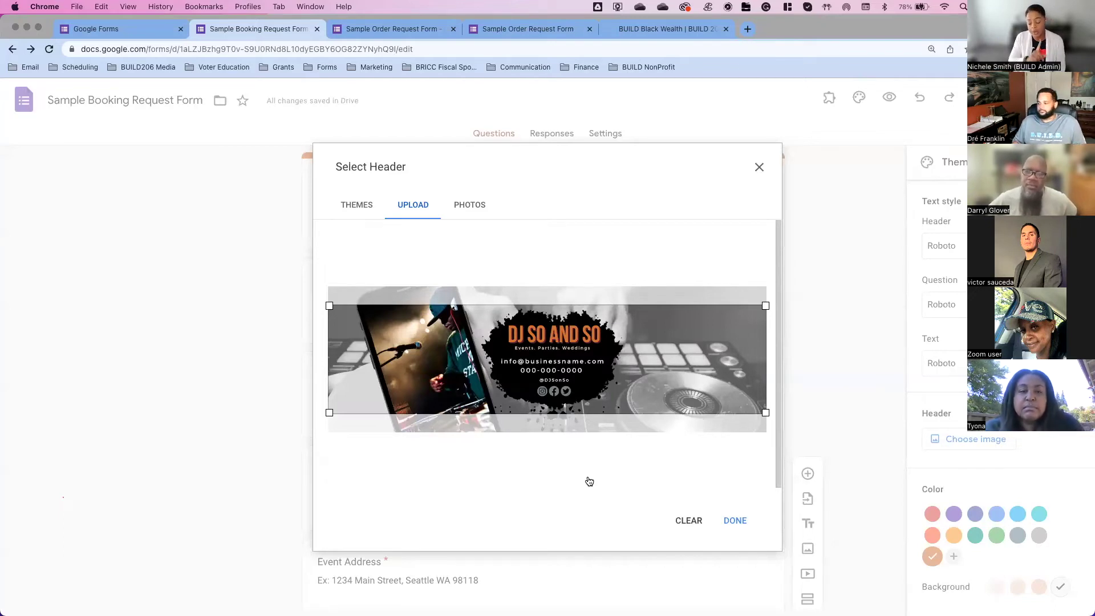
left_click(747, 519)
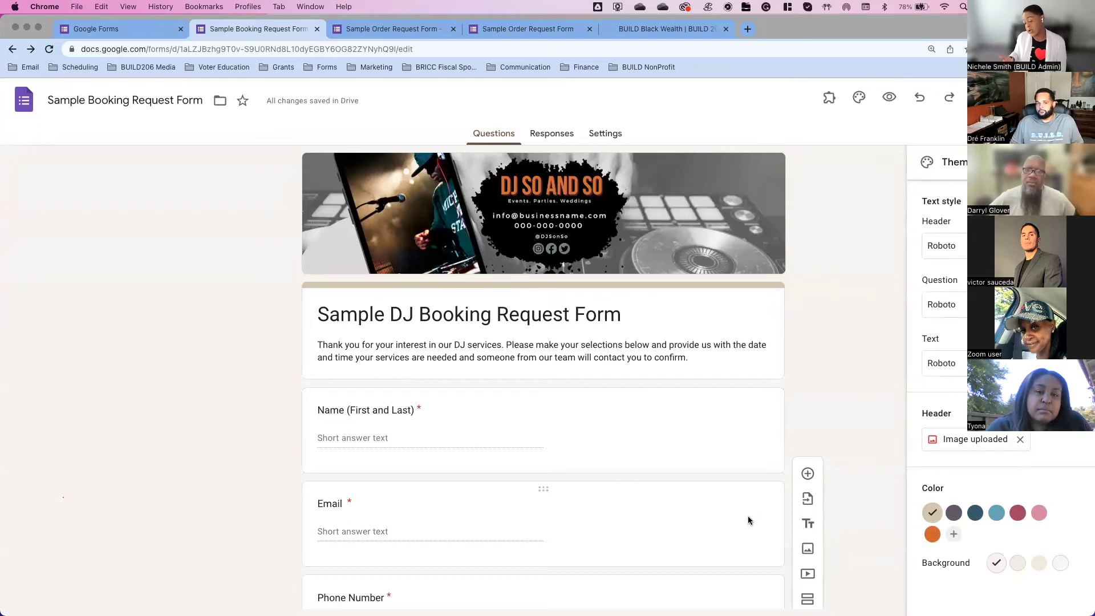
Step: Try red and light-blue theme colours, then settle on orange as the form's theme colour
scroll(748, 520, "down", 2)
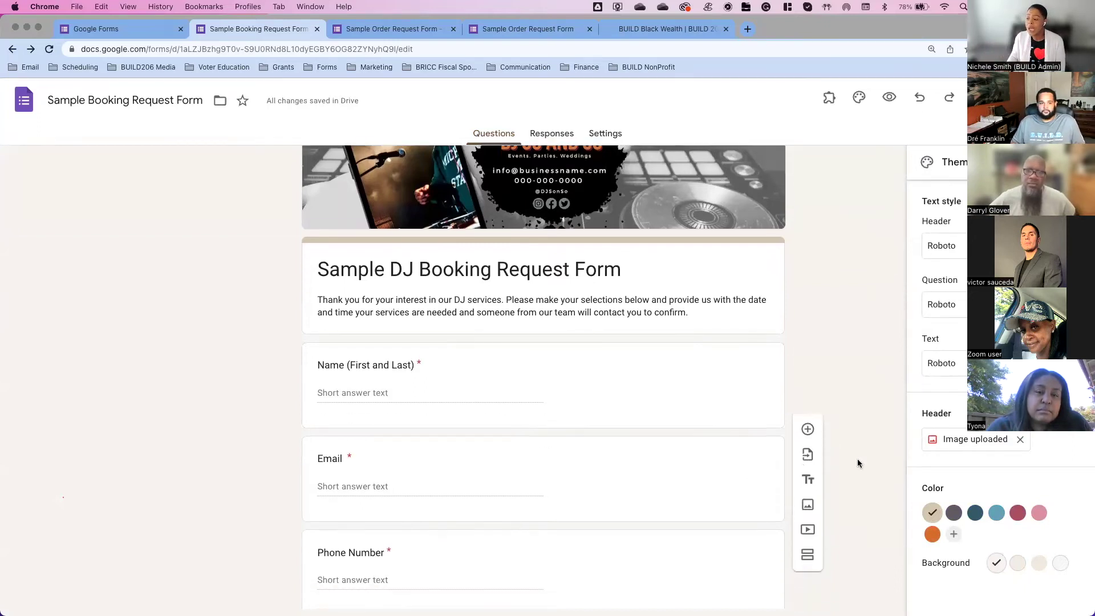
scroll(643, 460, "up", 2)
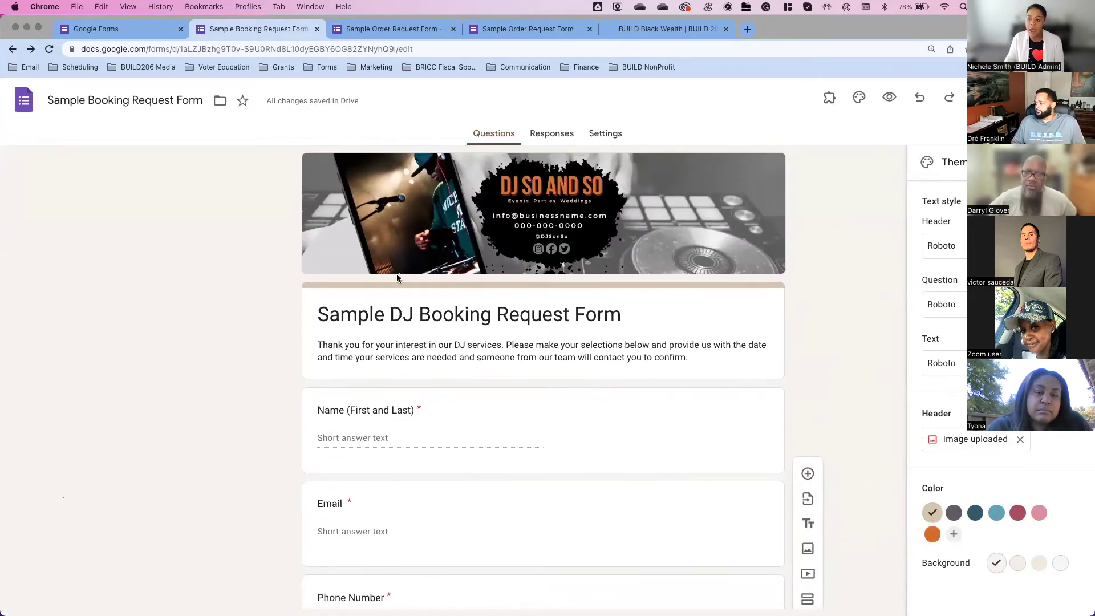
left_click(928, 538)
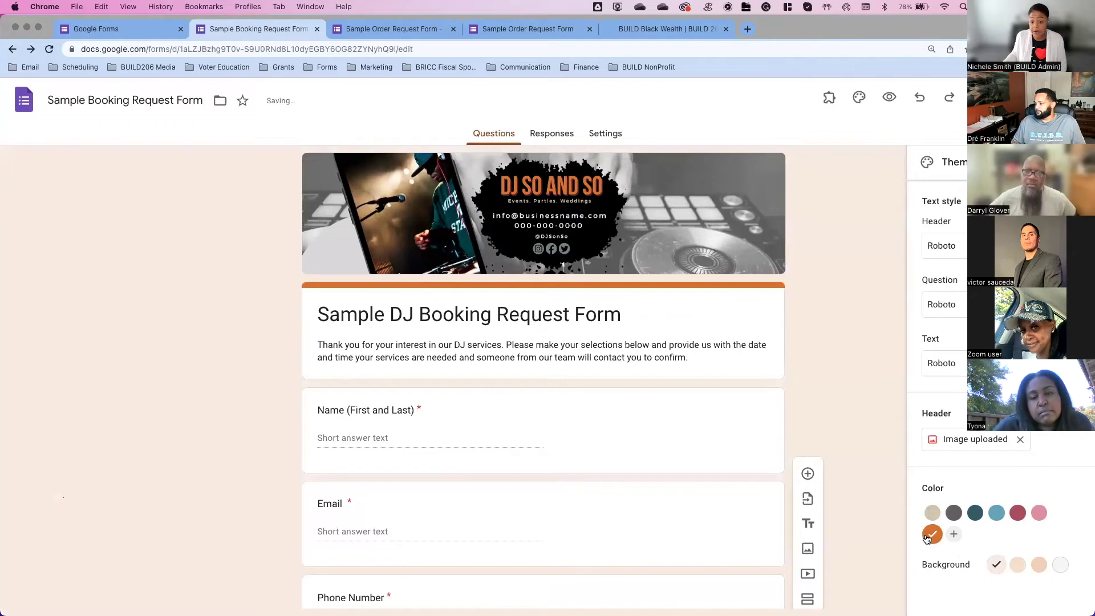
left_click(1018, 513)
left_click(995, 515)
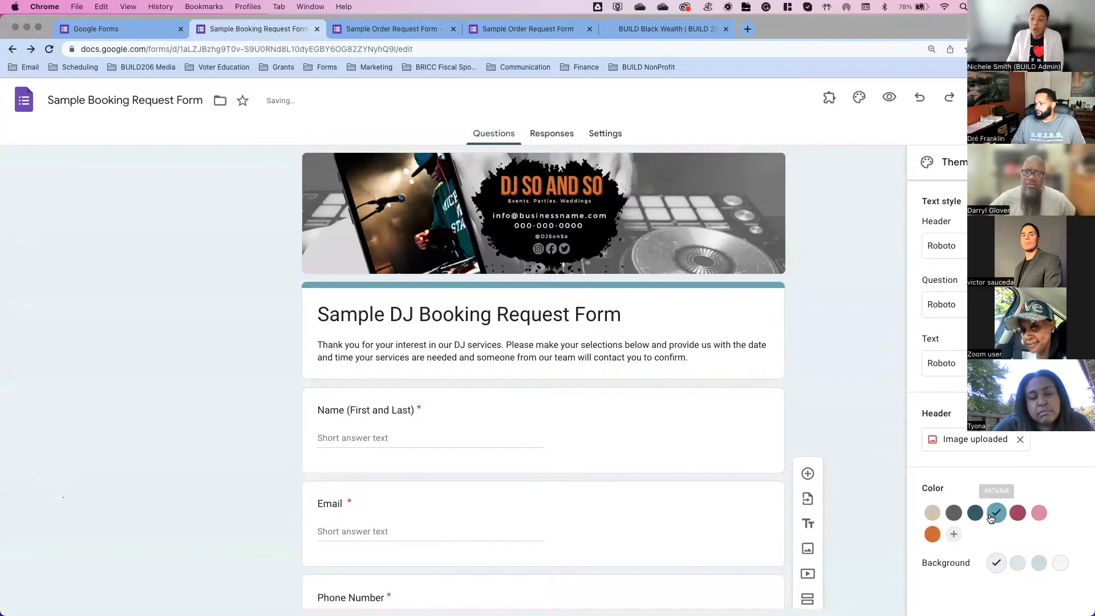
left_click(933, 535)
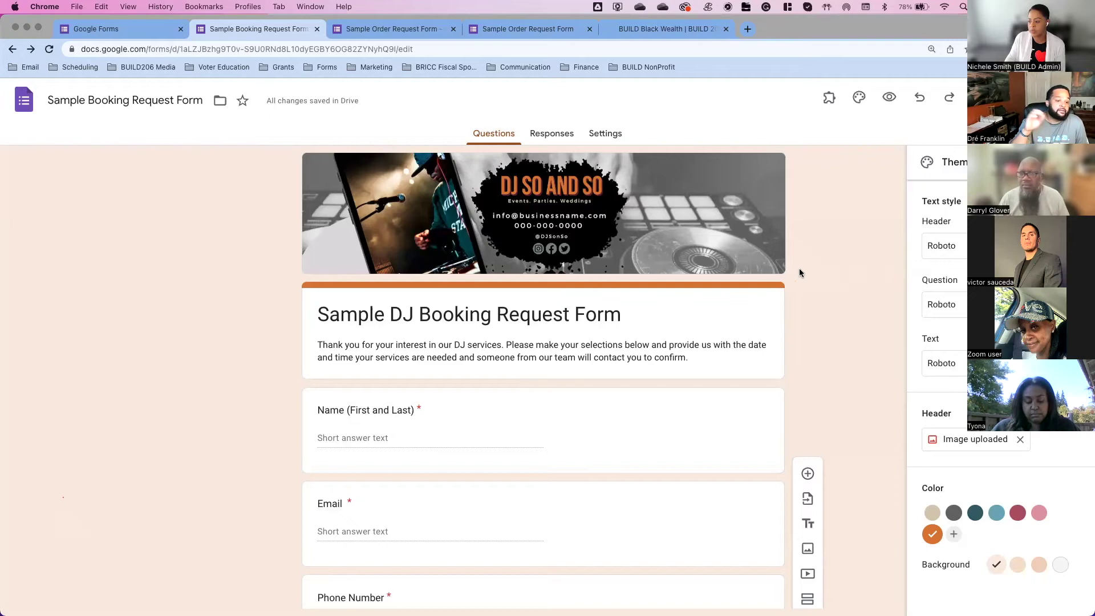
Step: Duplicate the Date Request #1 question and retitle the copy 'Date Request #2'
scroll(799, 273, "down", 5)
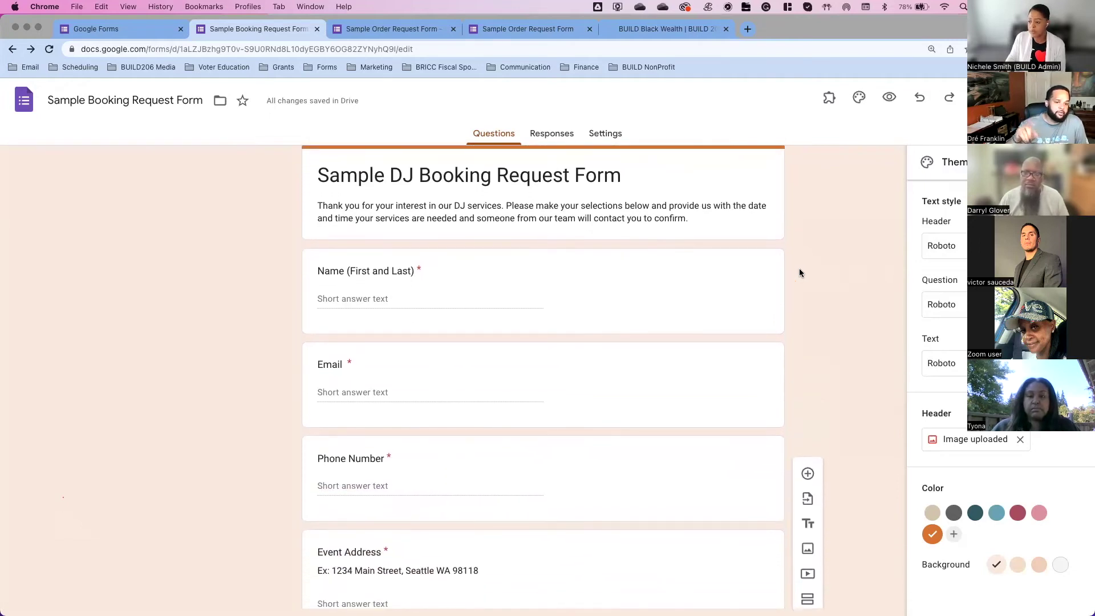
scroll(800, 273, "down", 5)
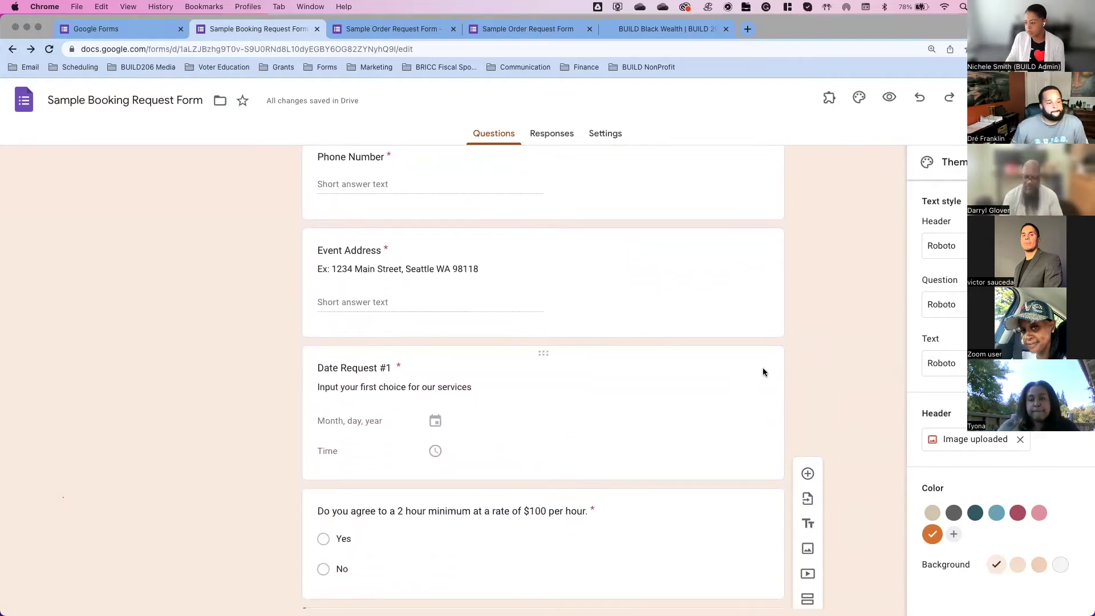
left_click(763, 370)
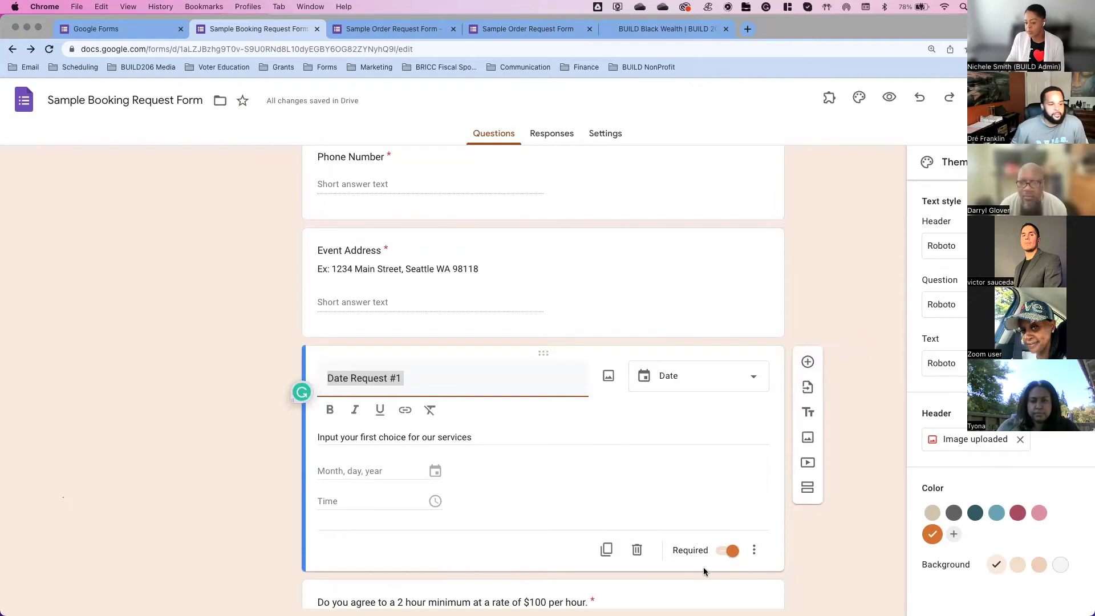
scroll(704, 568, "down", 2)
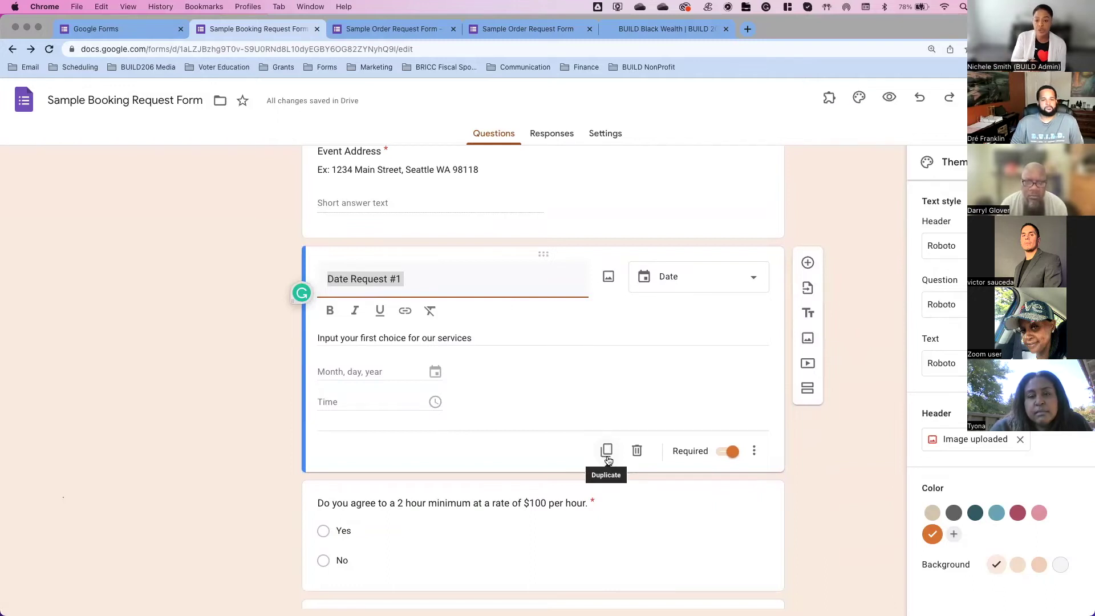
left_click(607, 452)
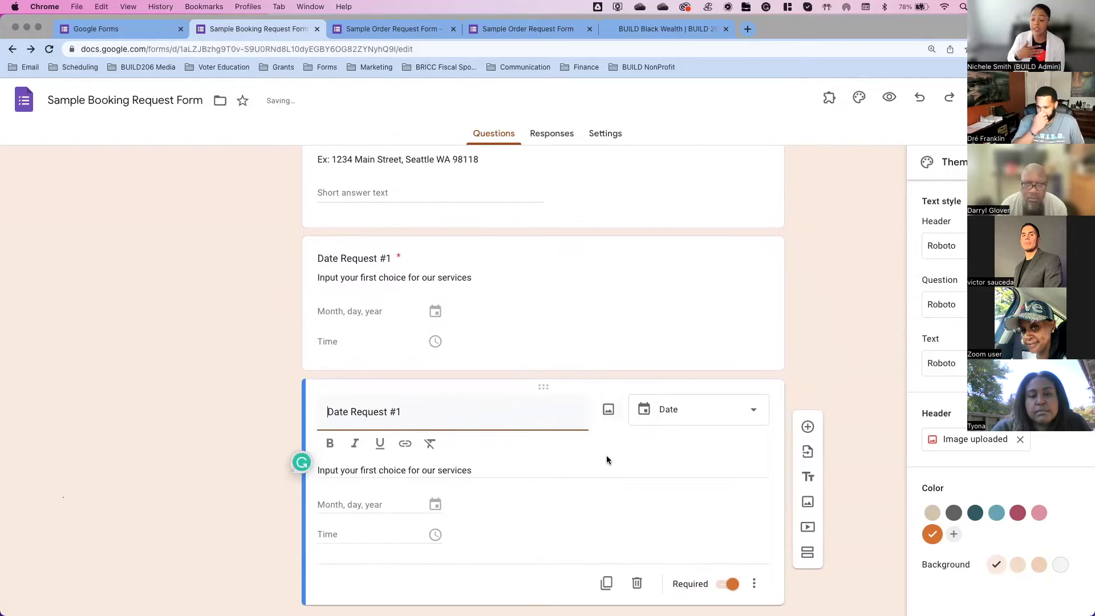
scroll(607, 457, "down", 1)
left_click(421, 346)
key("BackSpace")
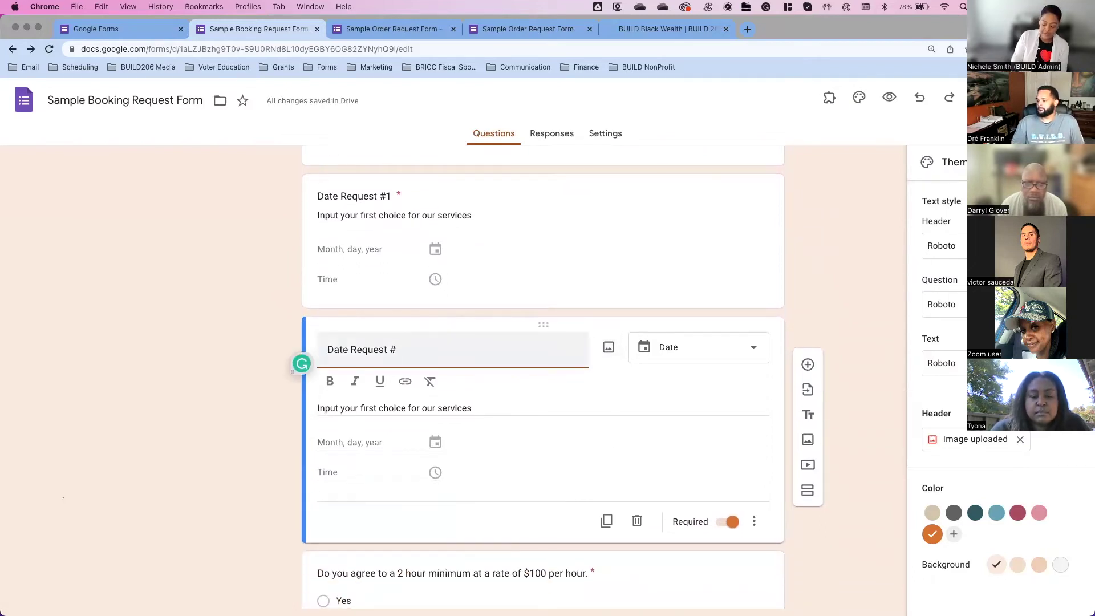
type("2")
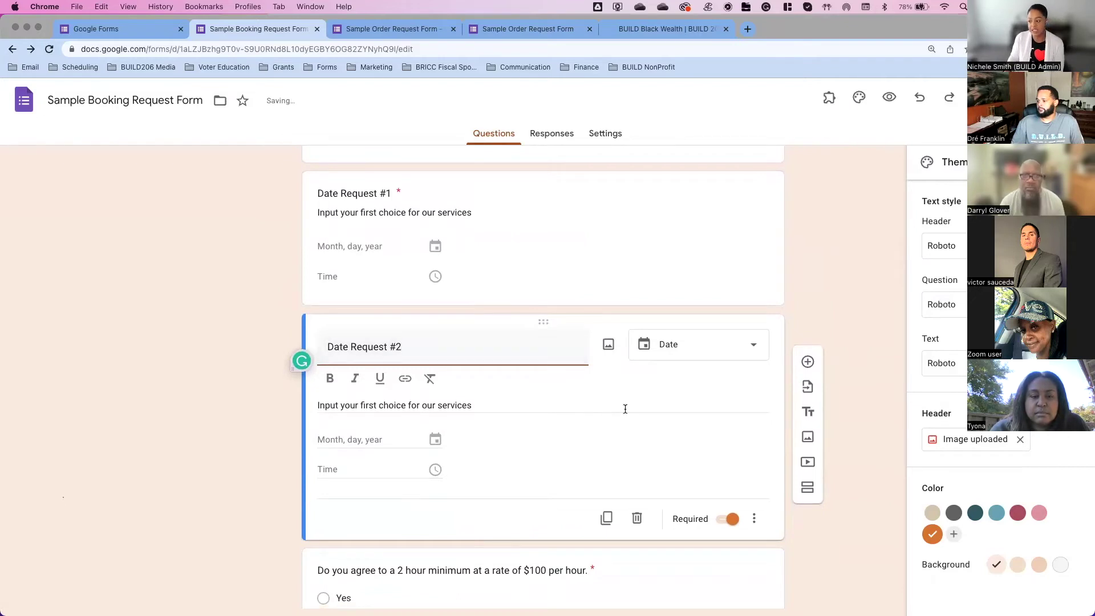
Step: Duplicate Date Request #2 and retitle the new copy 'Date Request #3'
left_click(612, 517)
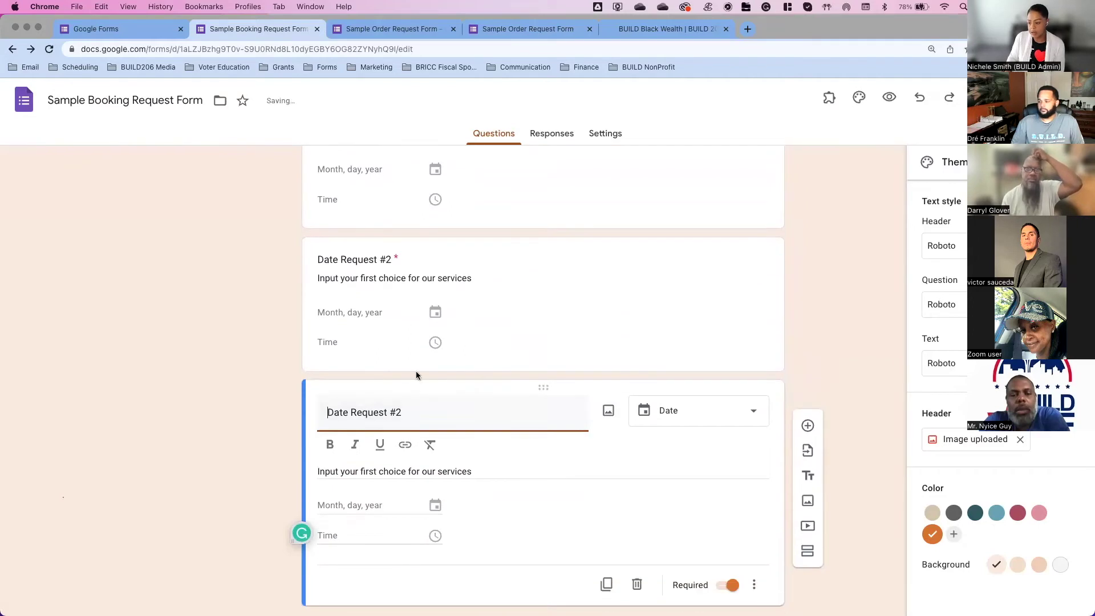
left_click(416, 411)
key("BackSpace")
type("3")
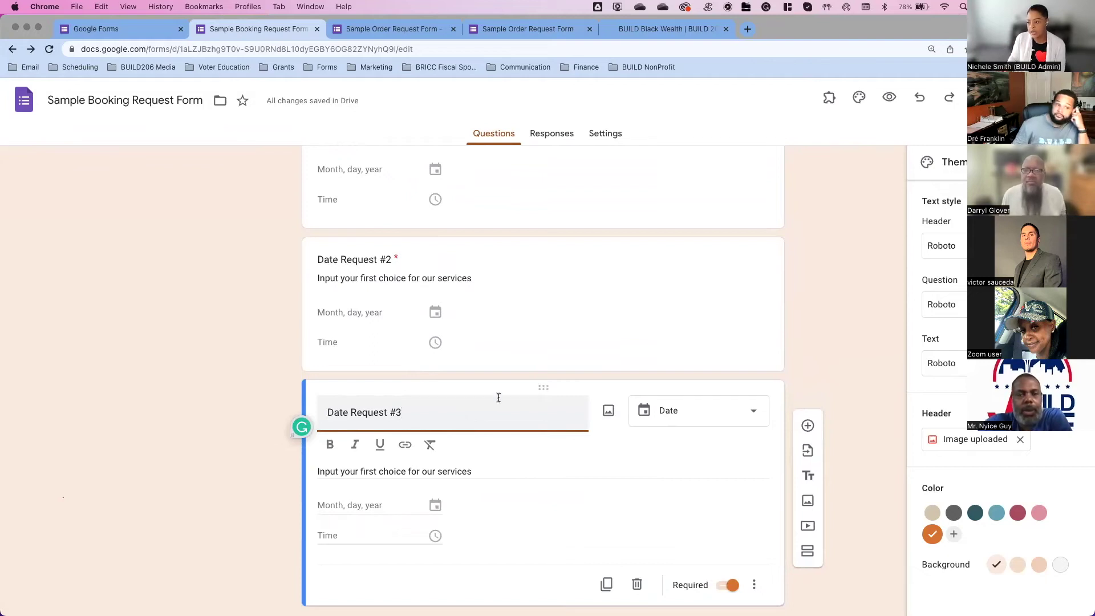
scroll(565, 288, "up", 3)
scroll(566, 288, "up", 3)
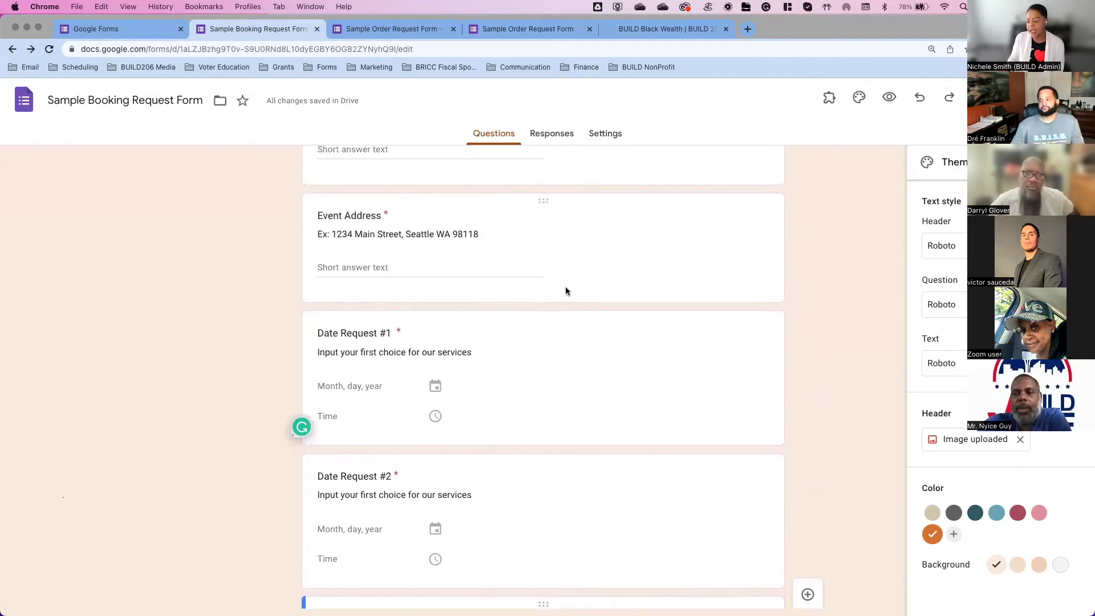
scroll(566, 291, "down", 6)
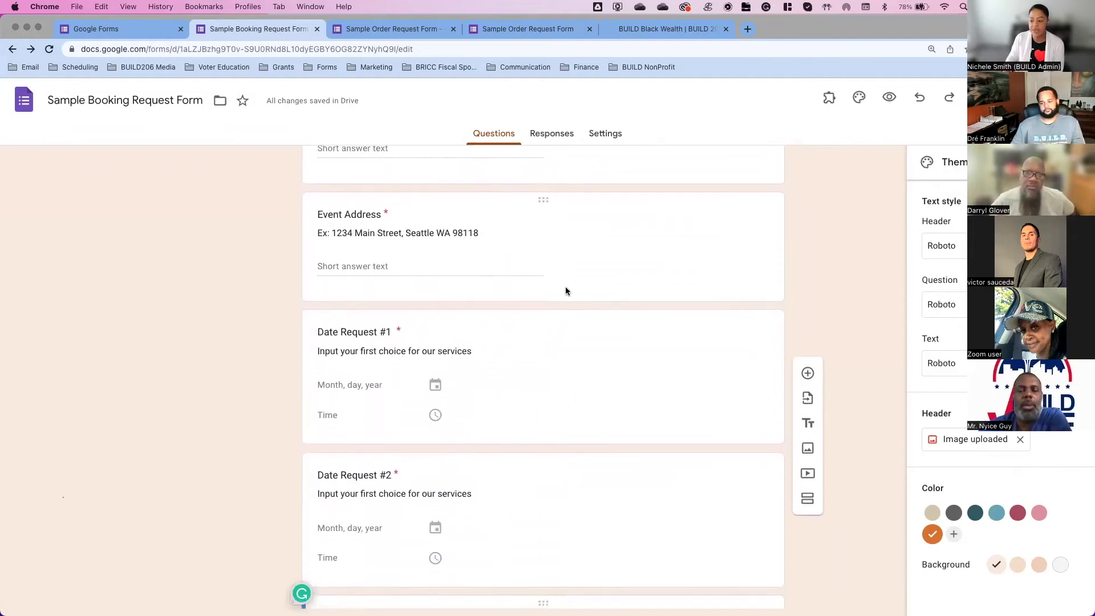
scroll(566, 291, "down", 4)
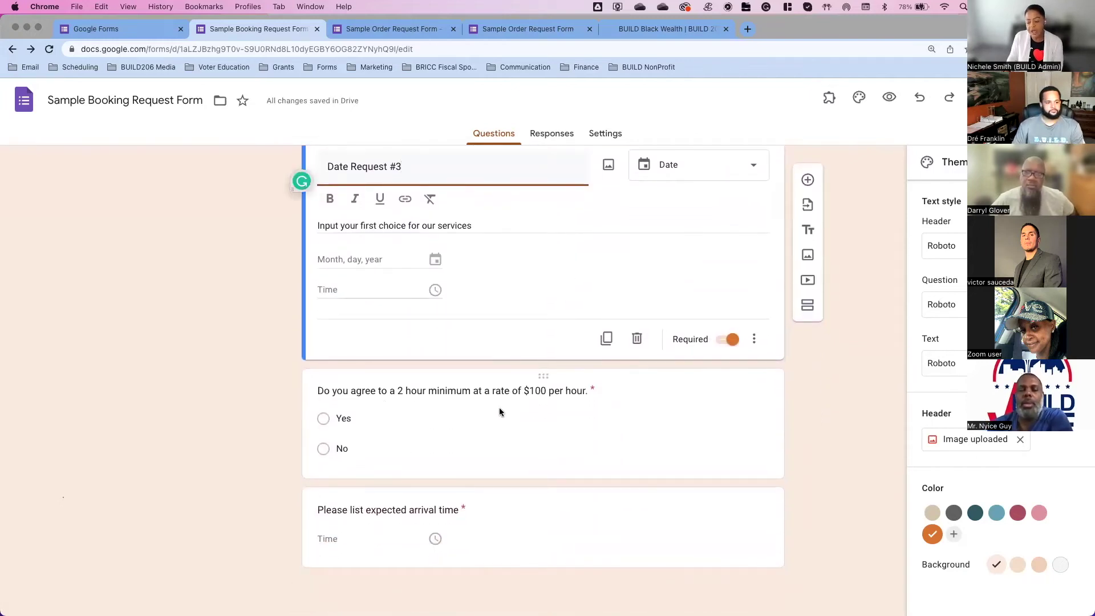
Step: Drag the 'Please list expected arrival time' question above the $100 hourly-rate question
left_click(624, 450)
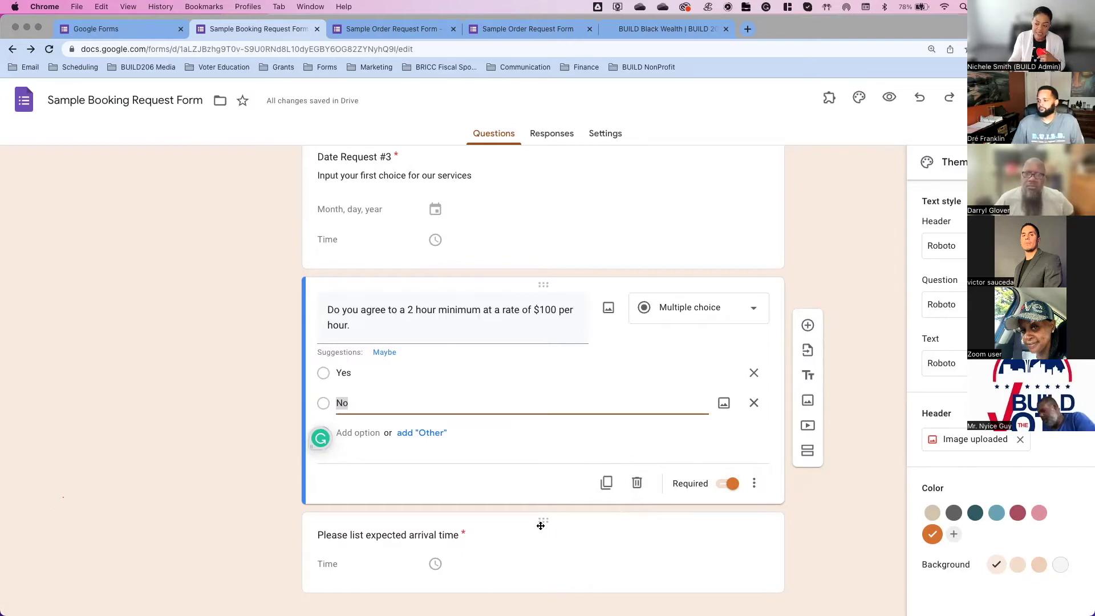
left_click_drag(540, 525, 556, 468)
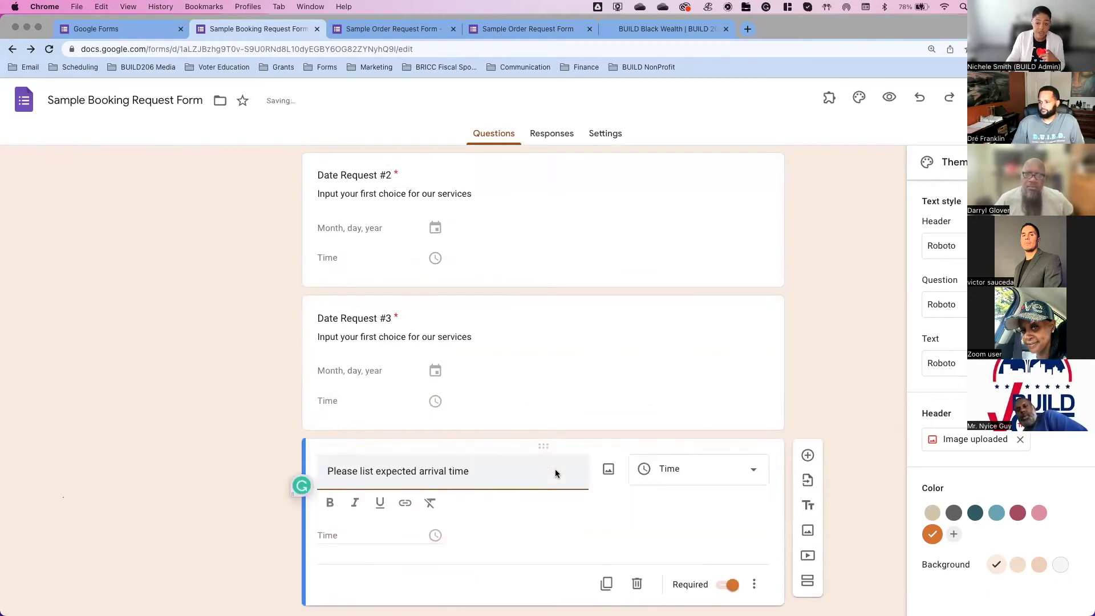
scroll(556, 469, "up", 3)
scroll(556, 473, "up", 3)
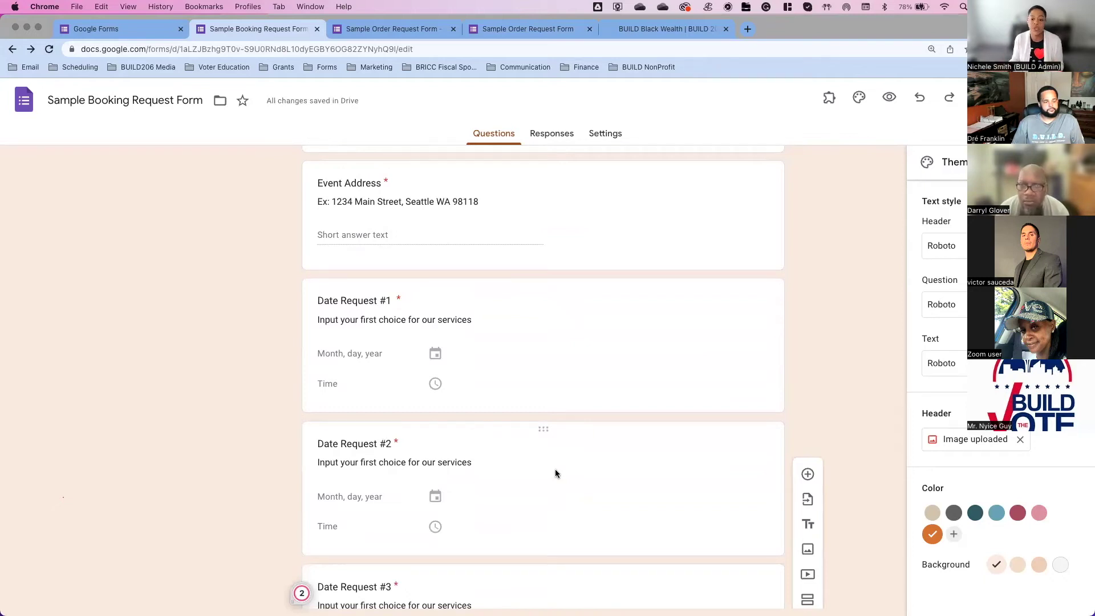
scroll(560, 453, "up", 5)
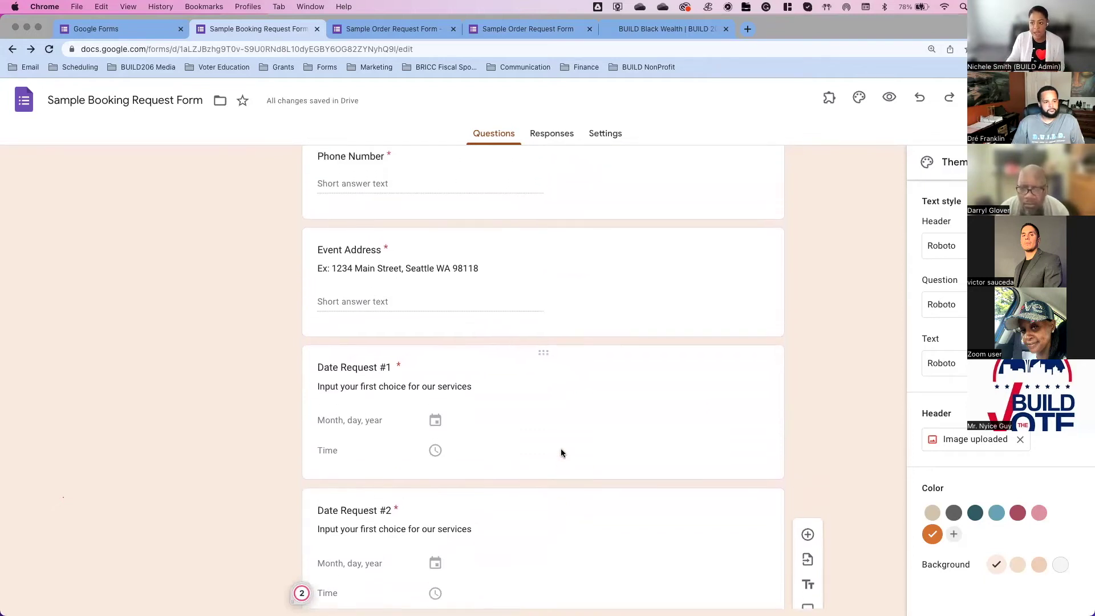
scroll(561, 452, "up", 1)
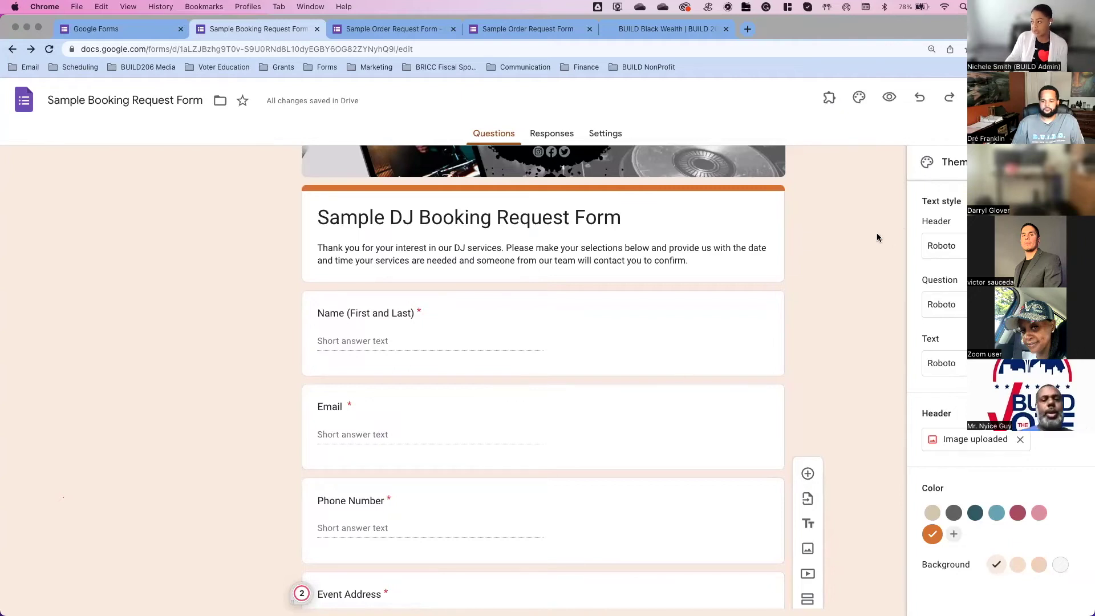
scroll(875, 233, "up", 2)
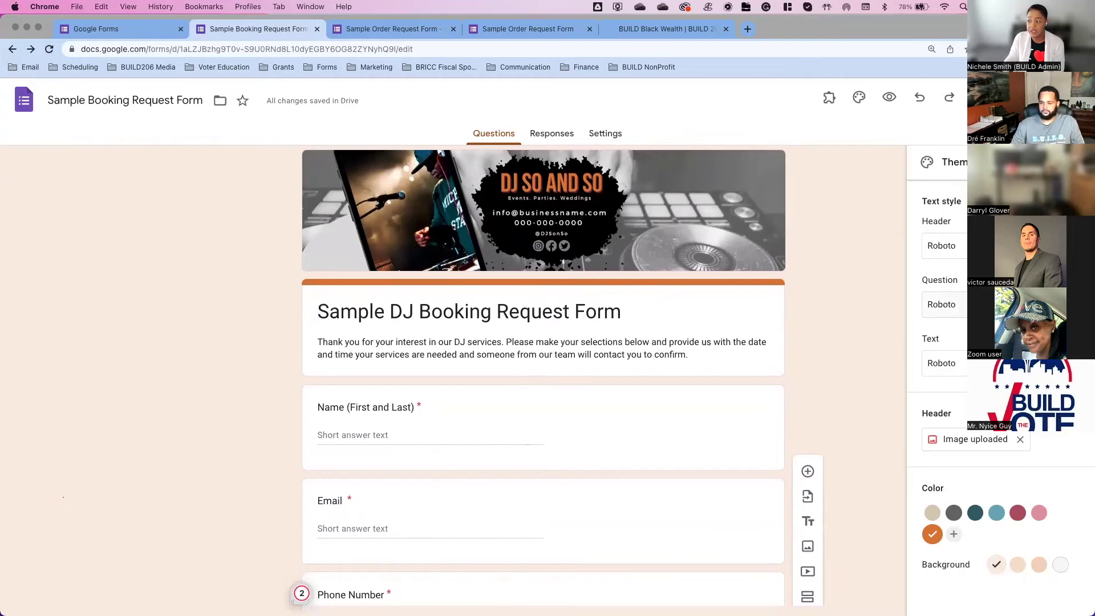
Step: Close the Theme side panel
left_click(1074, 162)
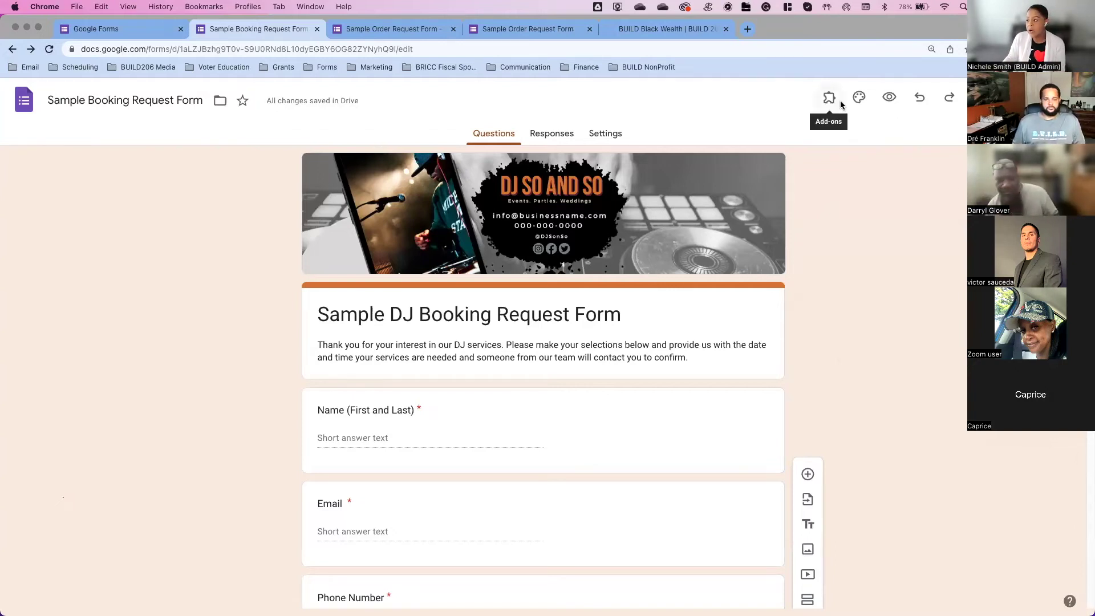
Step: Preview the form as a respondent and enter a sample full name in the Name answer
left_click(891, 99)
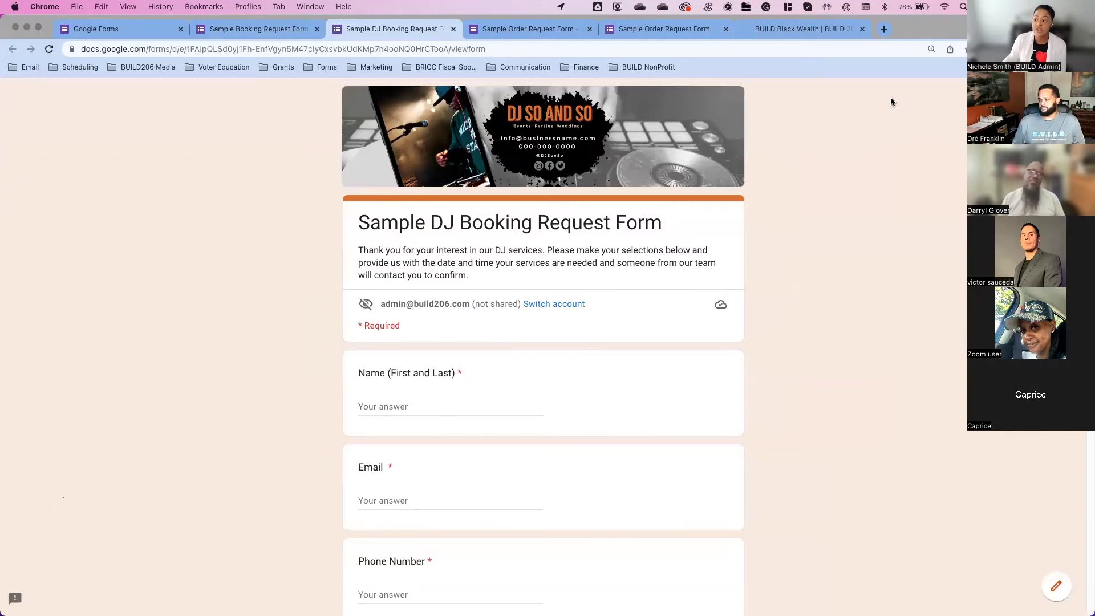
scroll(892, 102, "down", 2)
left_click(438, 324)
left_click(445, 420)
scroll(444, 421, "down", 2)
scroll(444, 421, "up", 3)
scroll(446, 423, "up", 1)
left_click(454, 408)
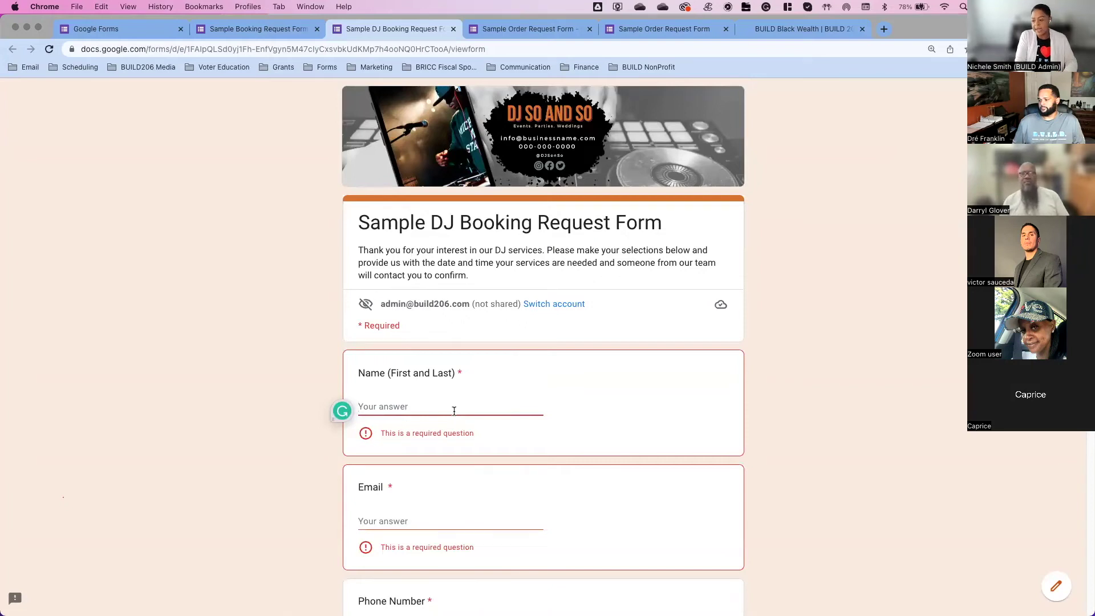
type("Jane Doe")
Step: Fill in a sample e-mail address and phone number for the test booking
left_click(450, 500)
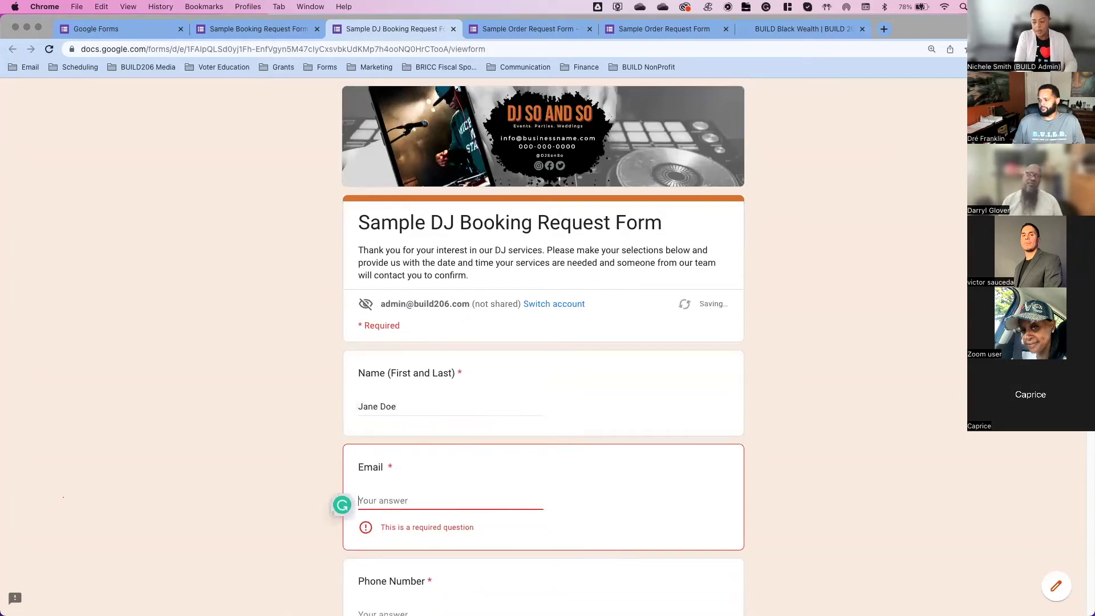
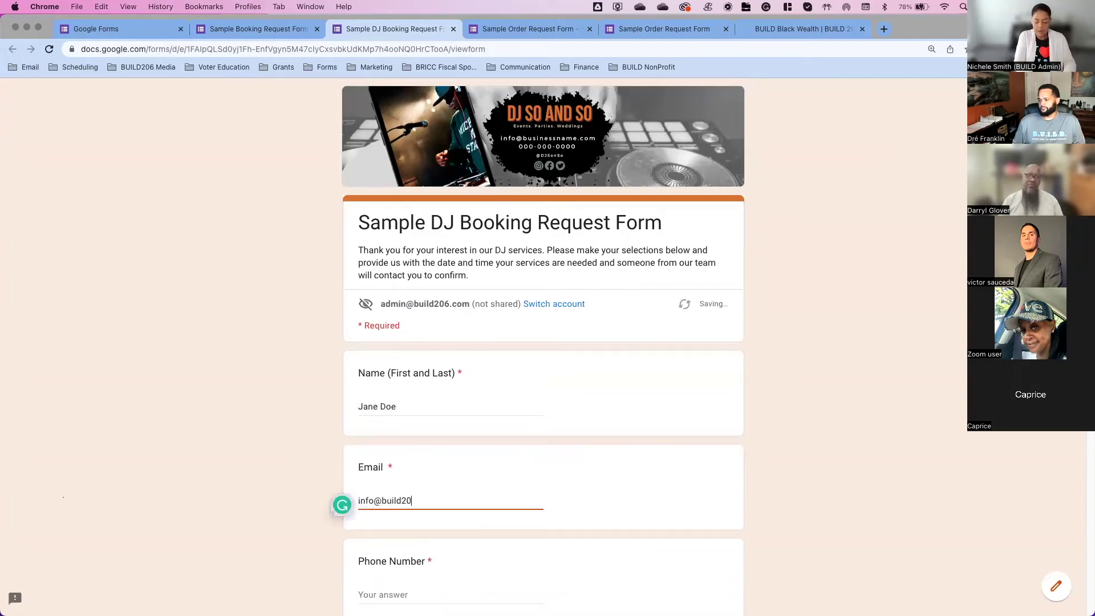
scroll(481, 410, "down", 5)
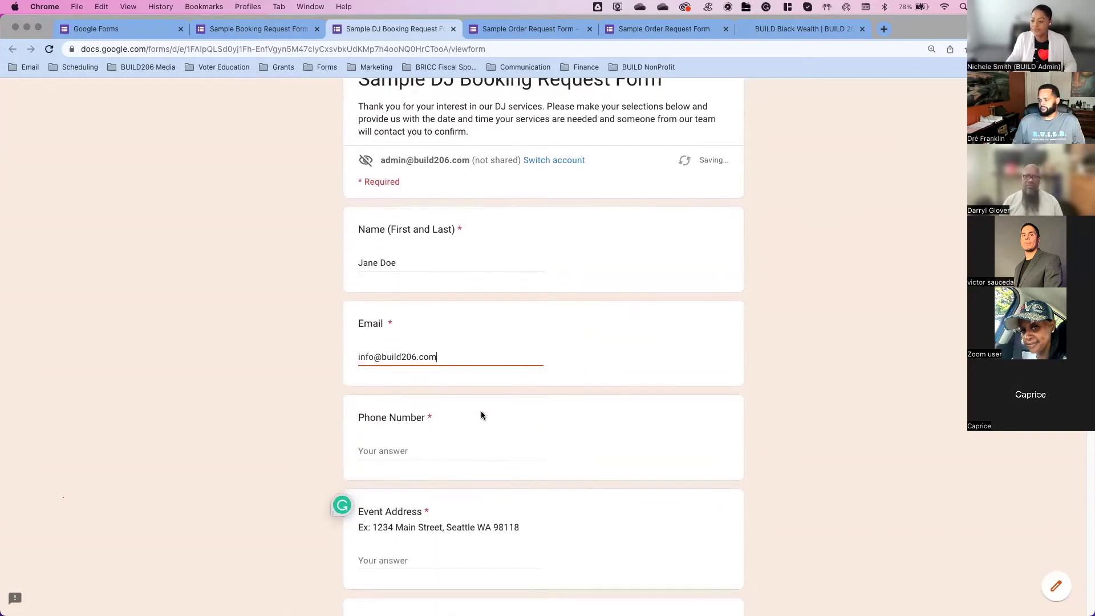
left_click(469, 446)
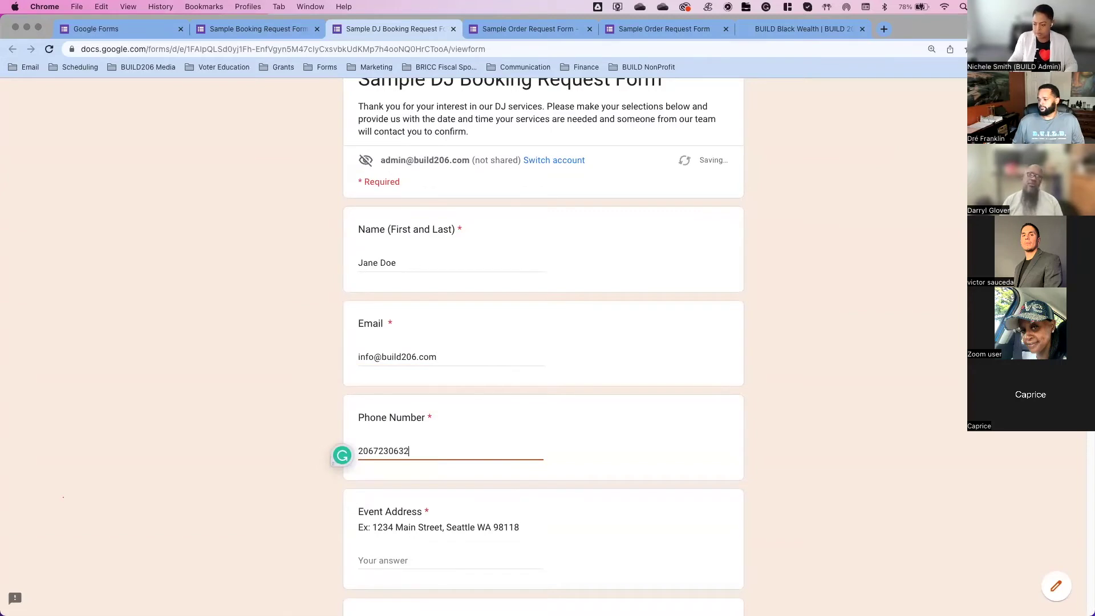
Step: Copy the example event address and paste it as the Event Address answer
scroll(472, 440, "down", 6)
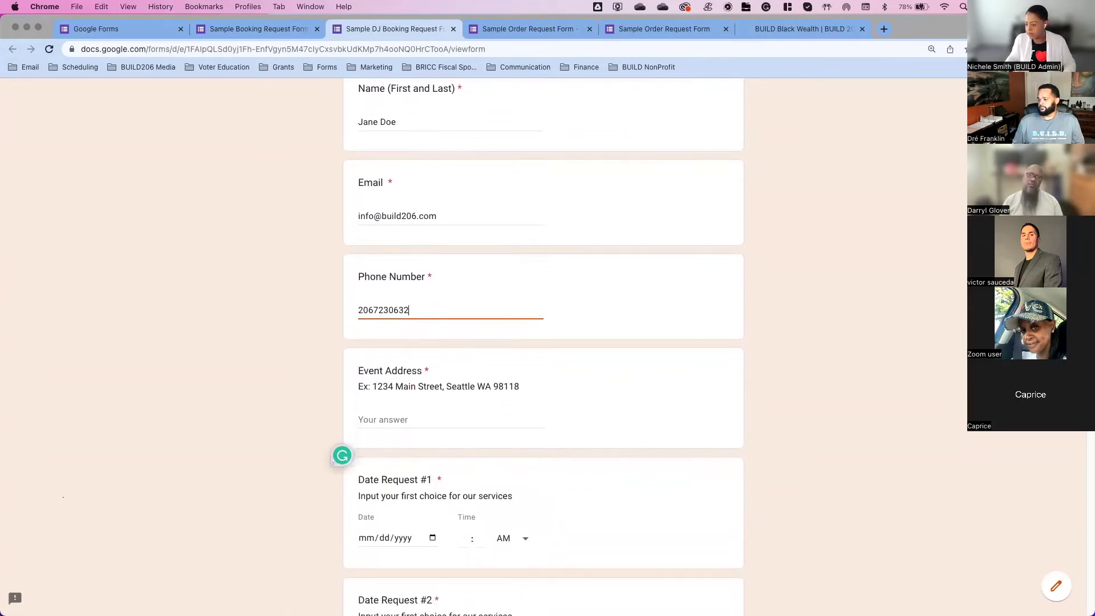
left_click(470, 387)
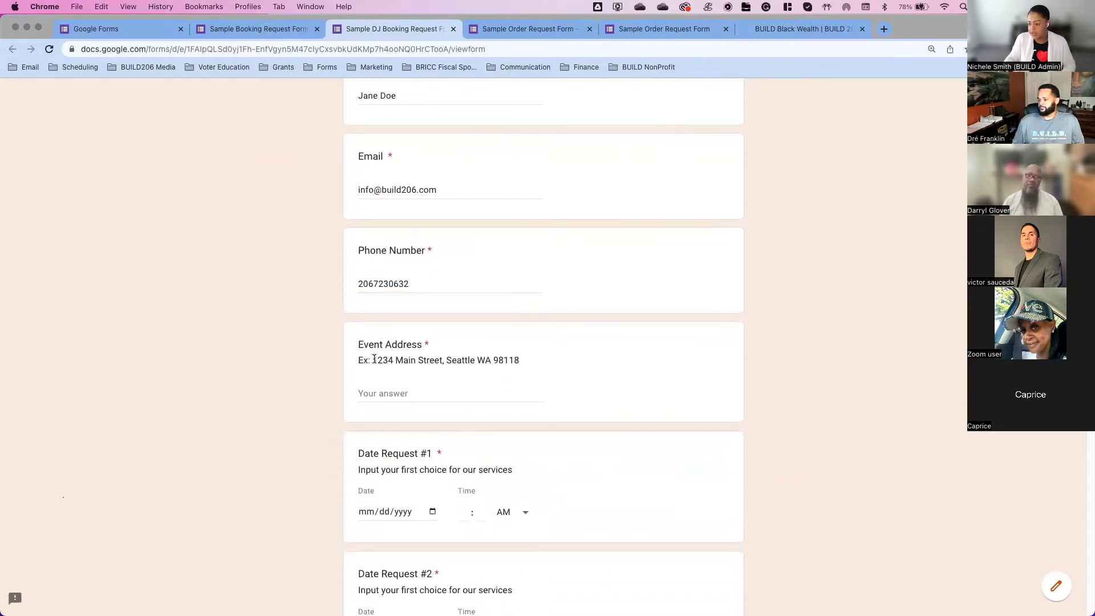
left_click_drag(374, 360, 519, 358)
left_click(479, 396)
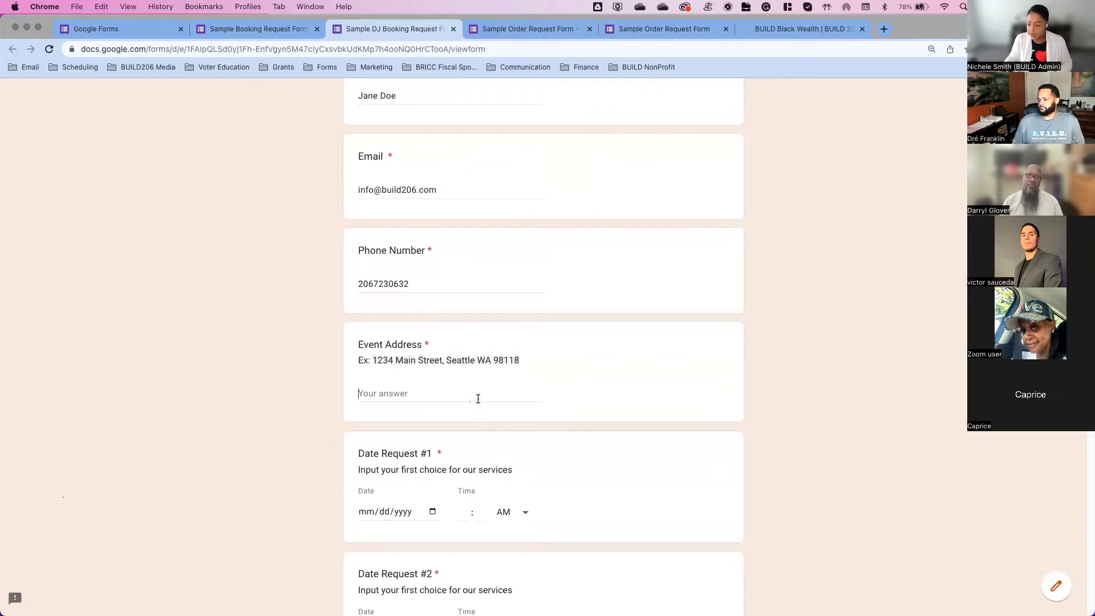
type("1234 Main Street, Seattle WA 98118")
scroll(552, 421, "down", 7)
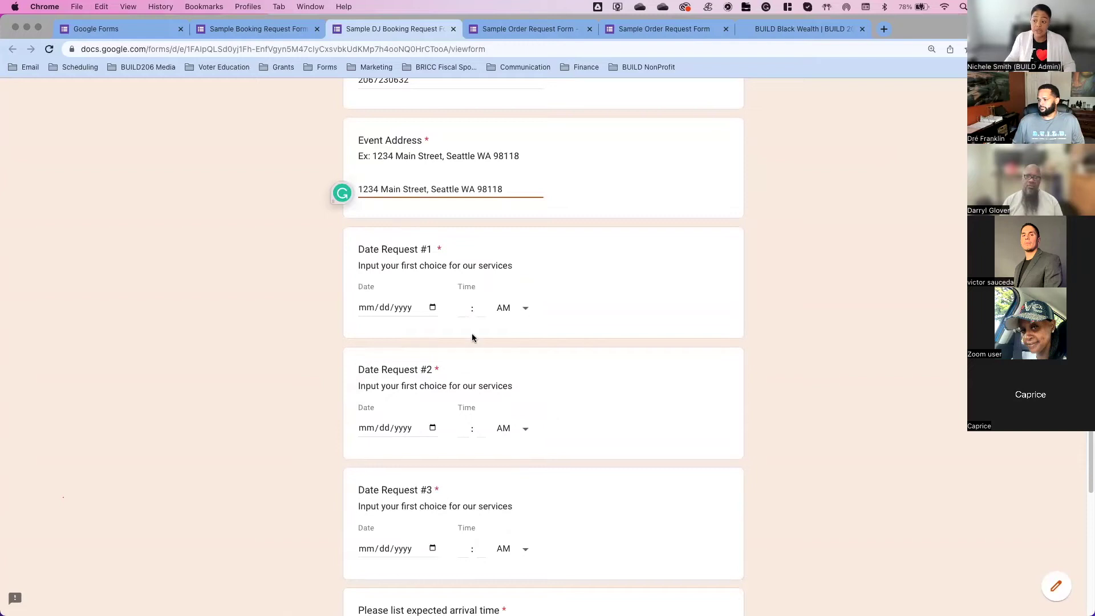
Step: Set Date Request #1 to October 12, 2022 at 10:00
left_click(432, 308)
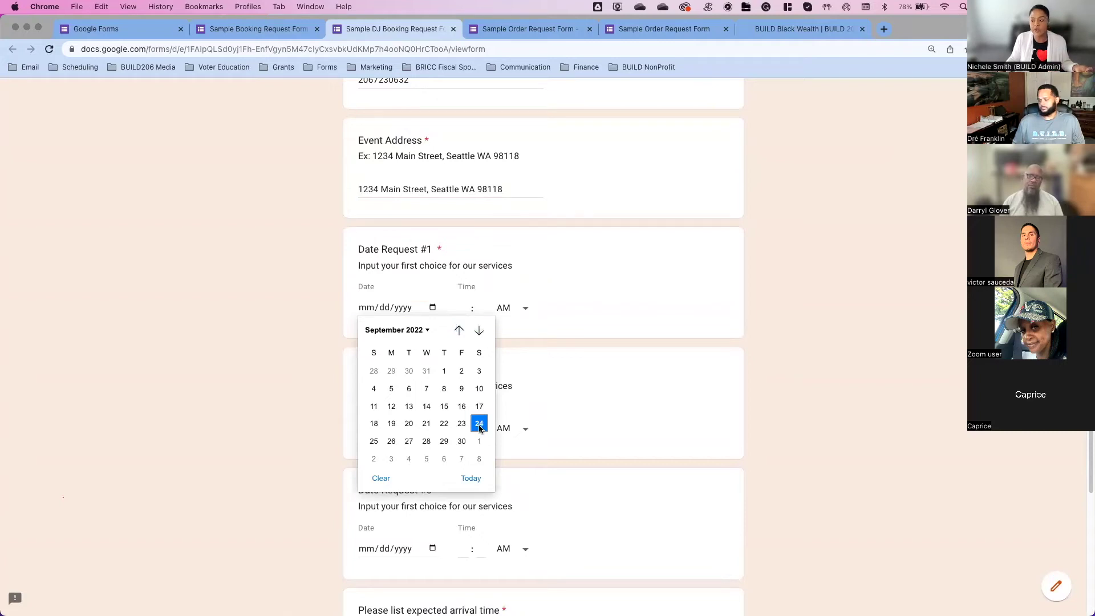
left_click(482, 333)
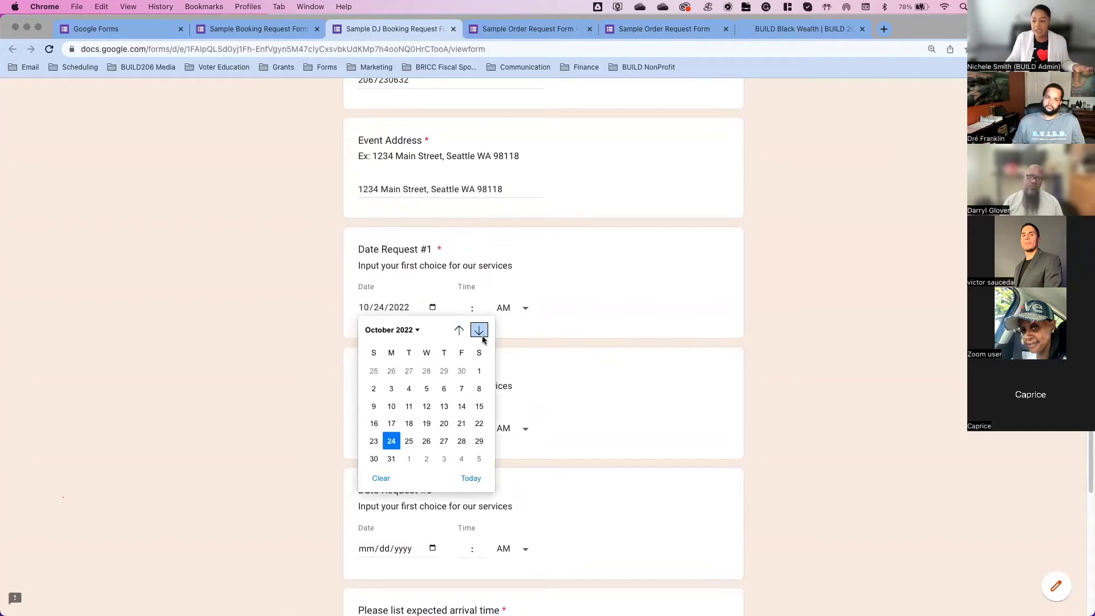
left_click(426, 406)
left_click(466, 308)
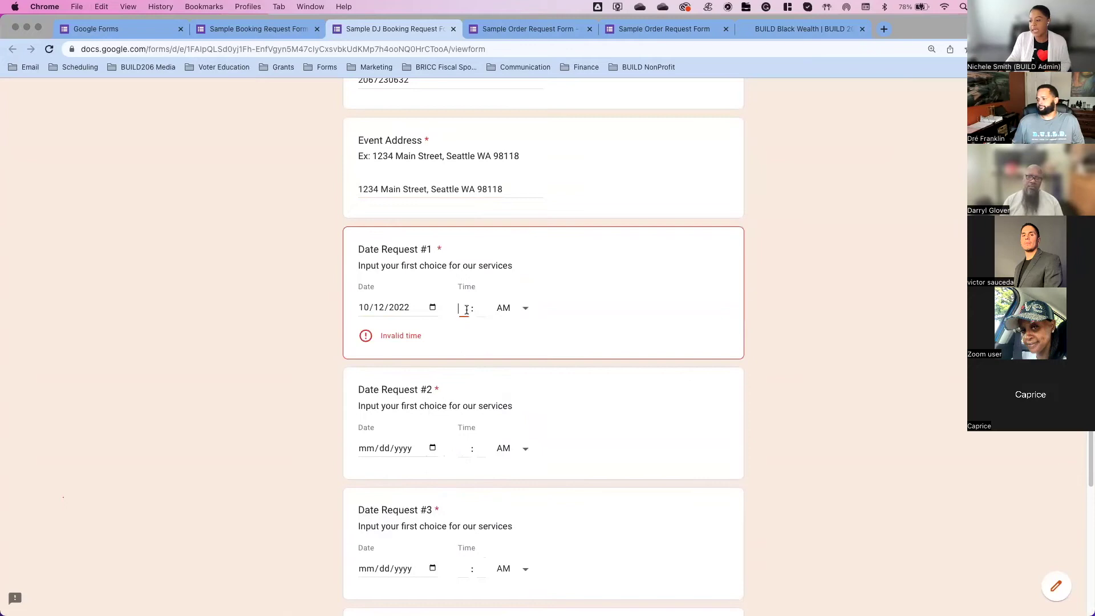
type("100")
key("BackSpace")
left_click(478, 311)
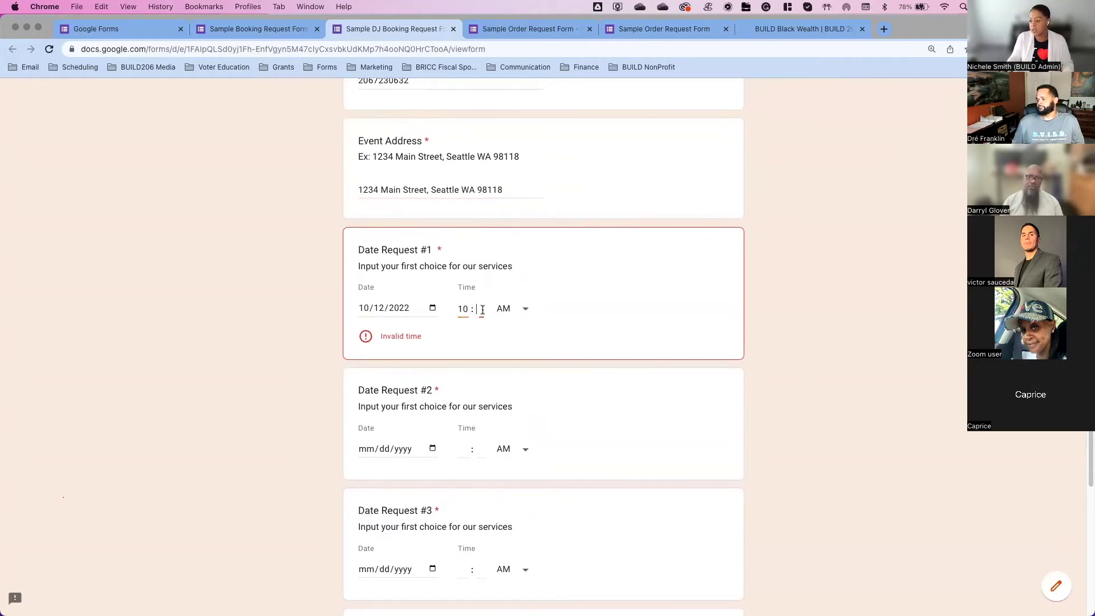
type("00")
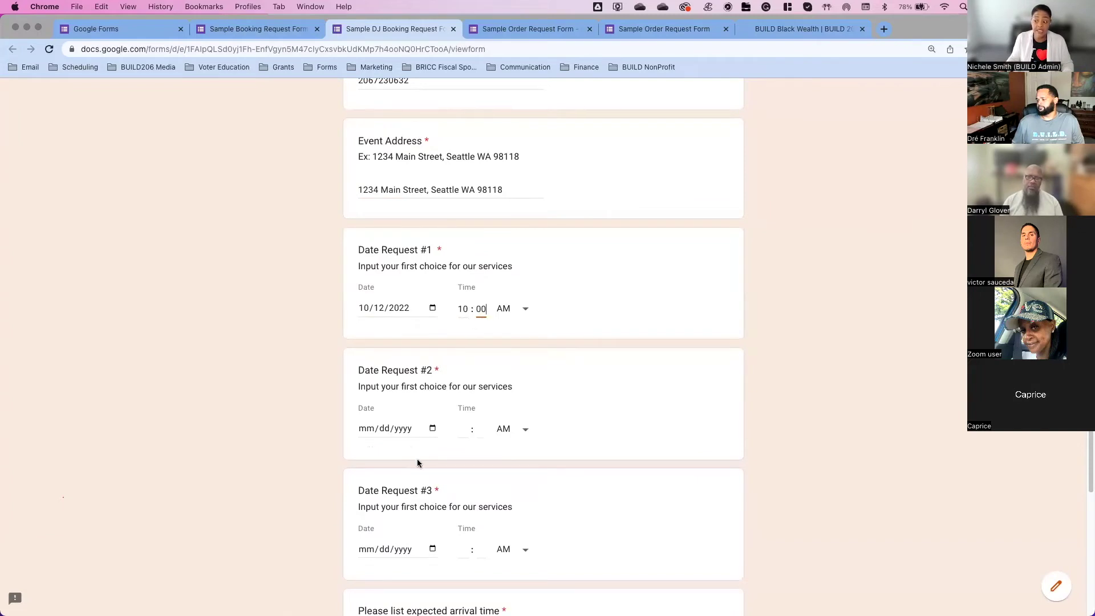
Step: Set Date Request #2 to September 16 at 05:00 and Date Request #3 to September 28 at 07:00
left_click(409, 429)
left_click(432, 429)
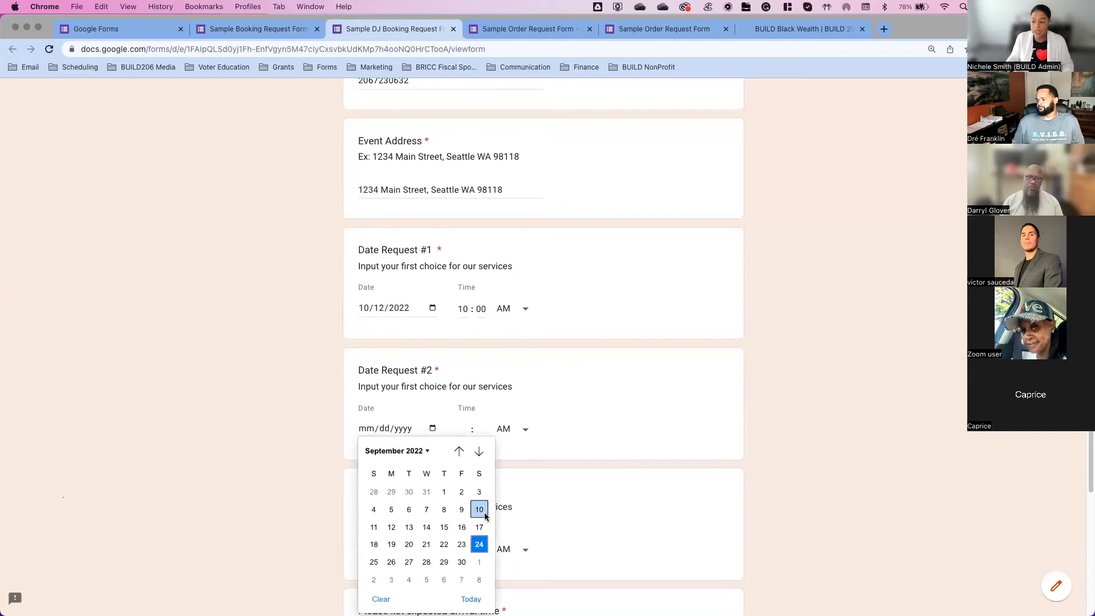
left_click(460, 526)
left_click(459, 432)
type("05 : 00")
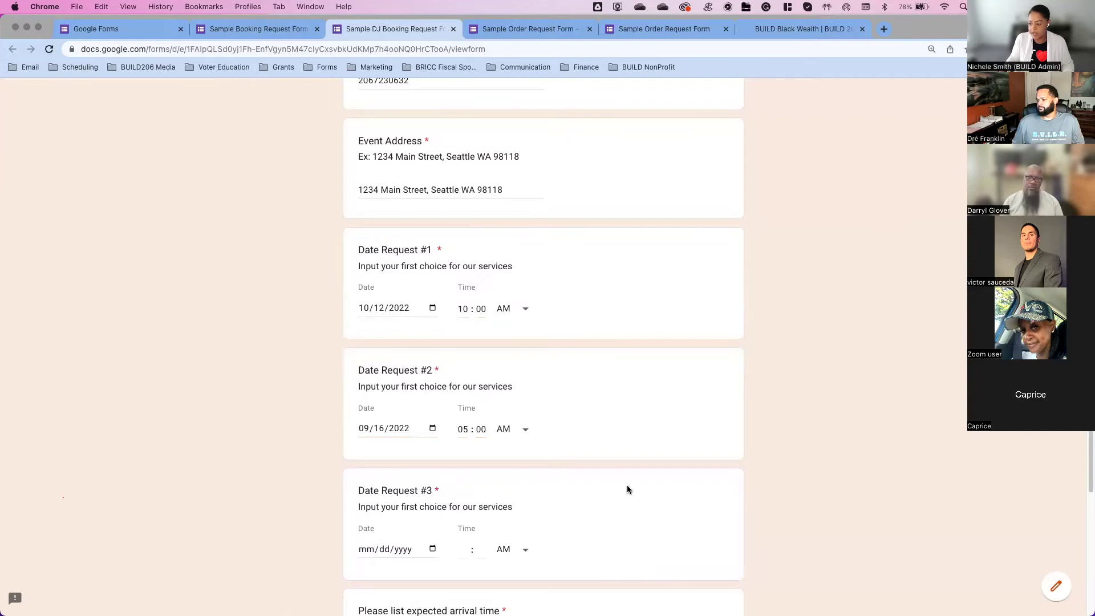
scroll(627, 490, "down", 5)
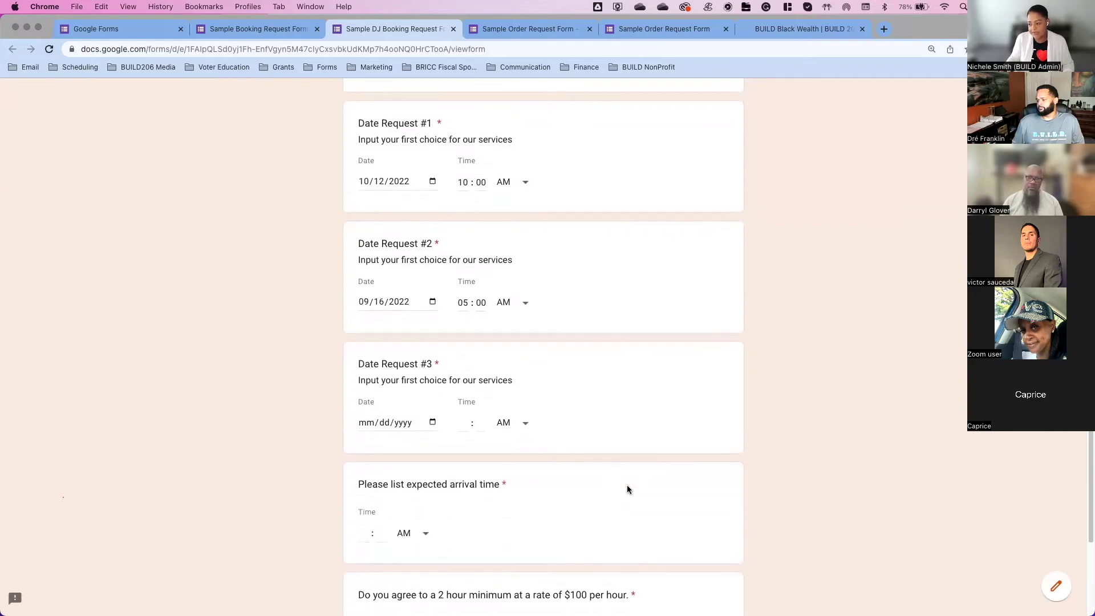
left_click(433, 340)
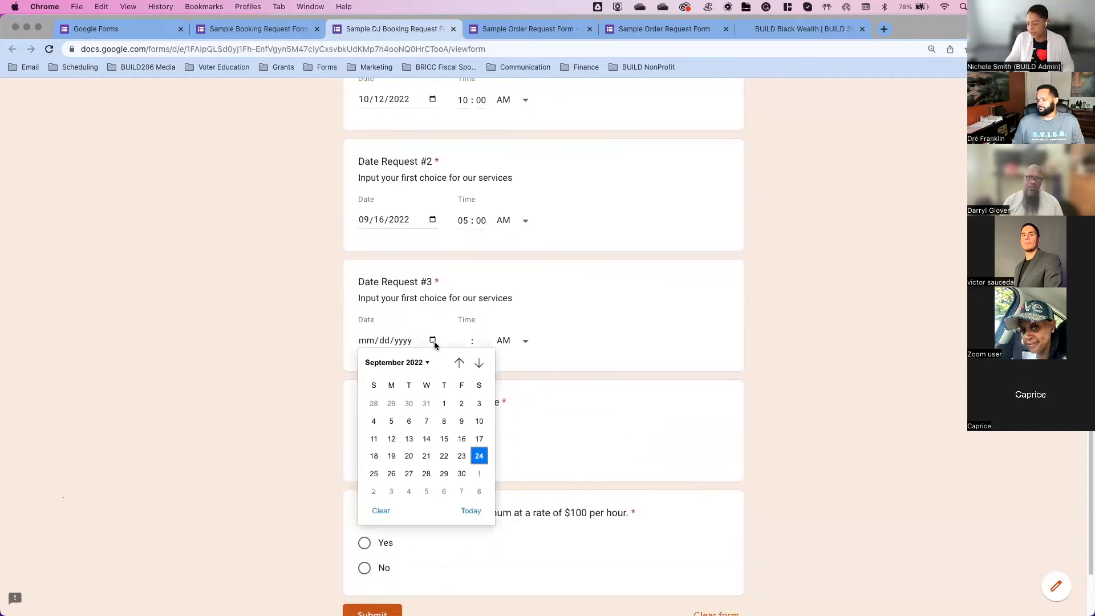
left_click(428, 475)
left_click(466, 340)
type("07 : ")
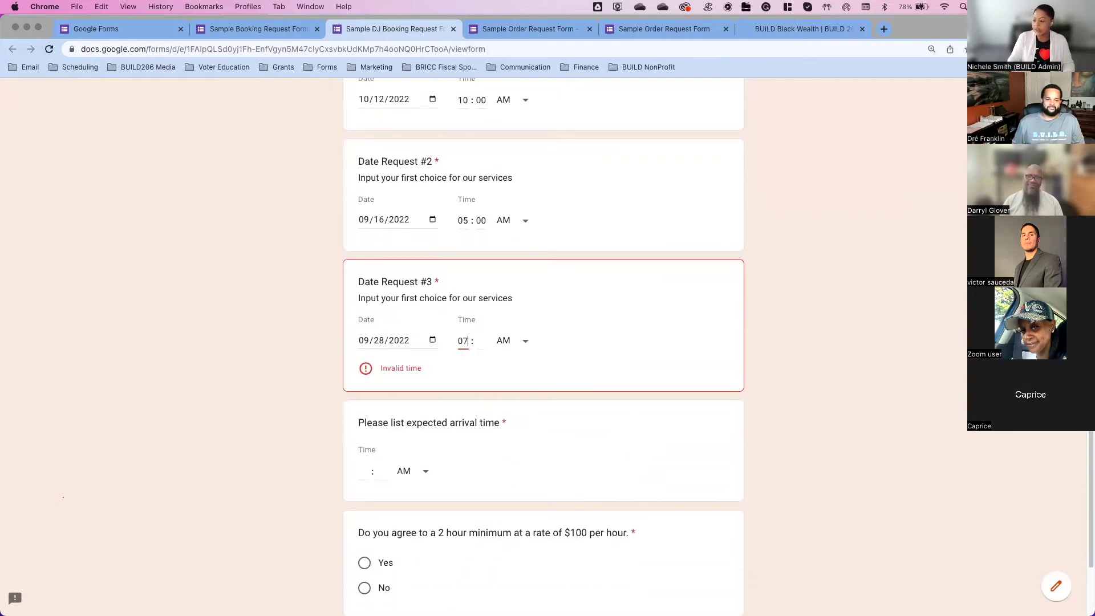
type("00")
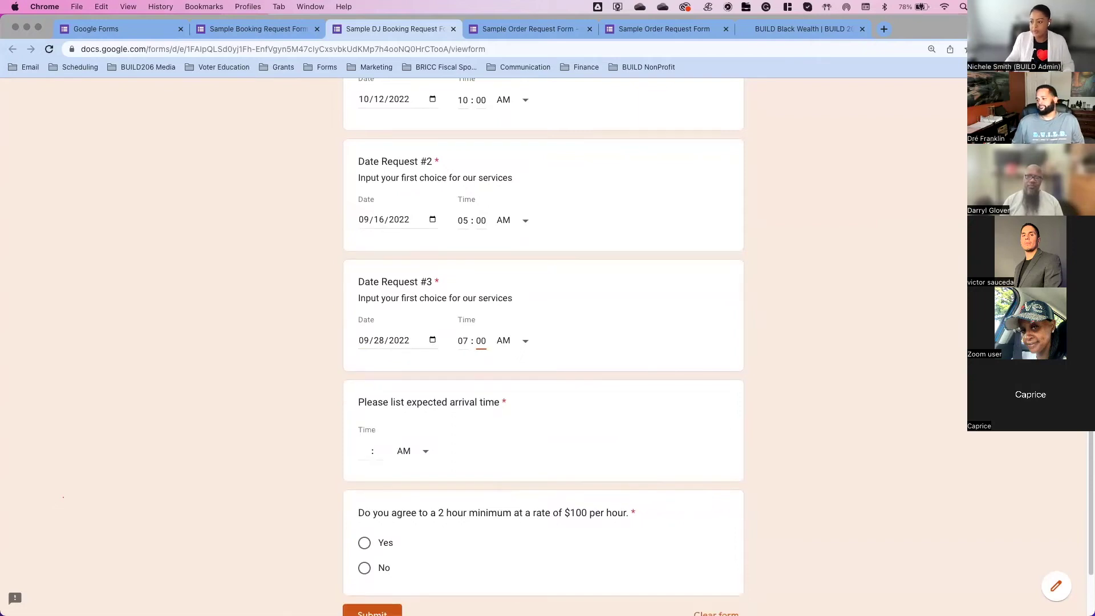
Step: Enter a 10:00 arrival time, agree to the 2 hour minimum, and submit the booking
left_click(360, 452)
type("10 : 00")
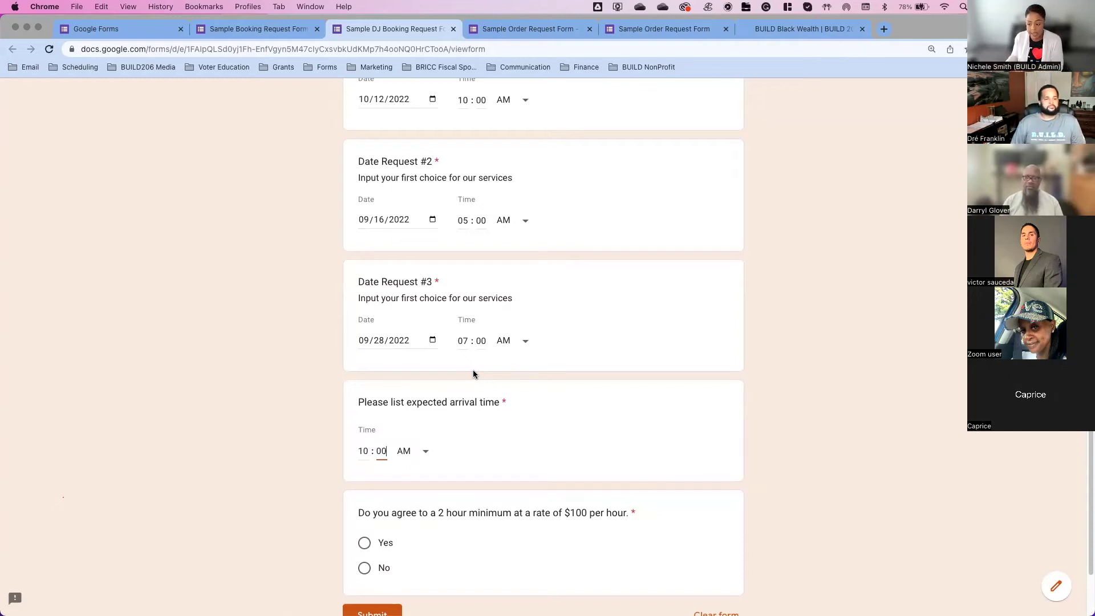
left_click(464, 542)
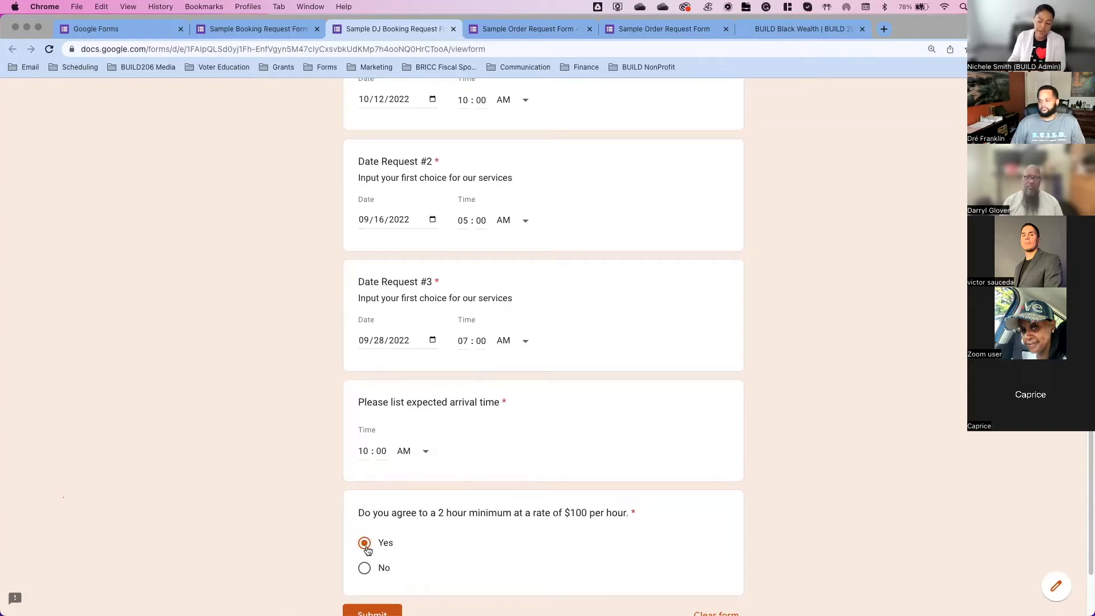
scroll(402, 593, "down", 1)
left_click(376, 595)
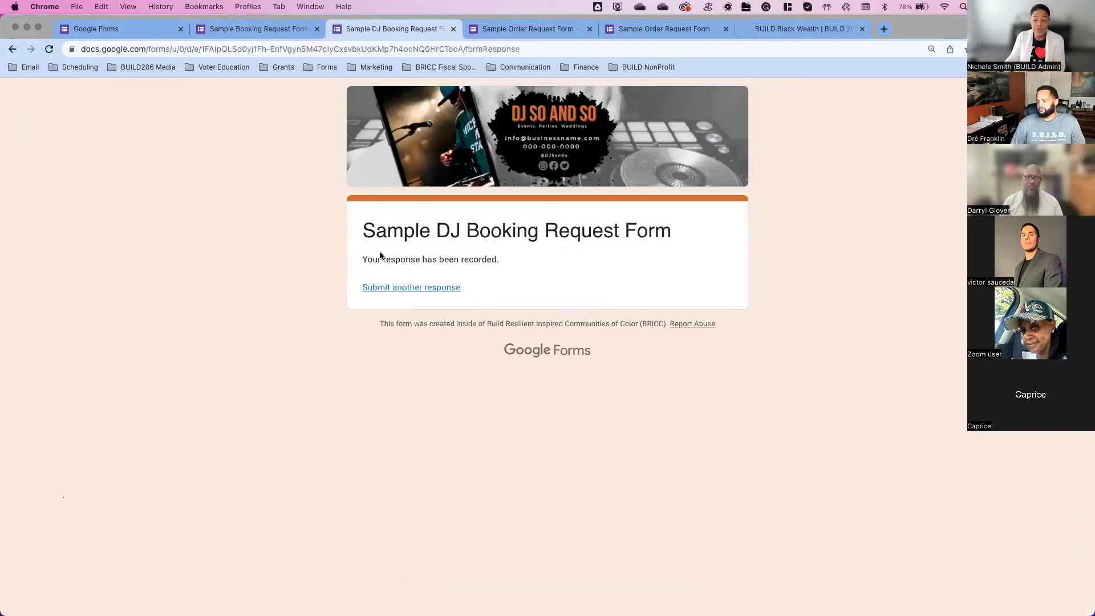
Step: Highlight the 'Your response has been recorded.' confirmation sentence
left_click_drag(365, 259, 502, 267)
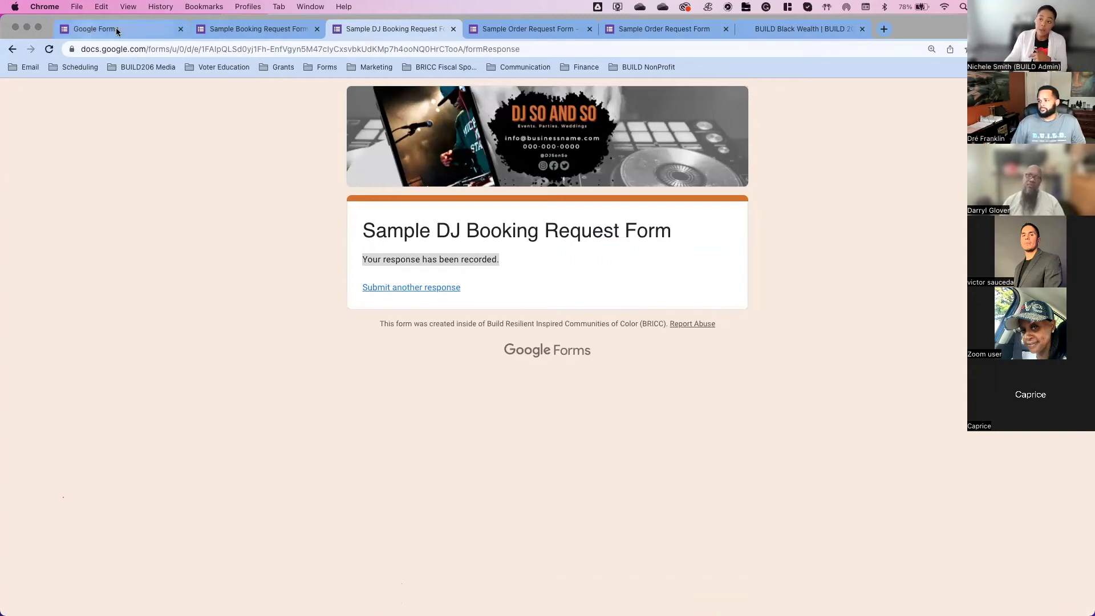
Step: Back in the booking form editor, delete the expected arrival time question
left_click(239, 31)
scroll(539, 389, "down", 5)
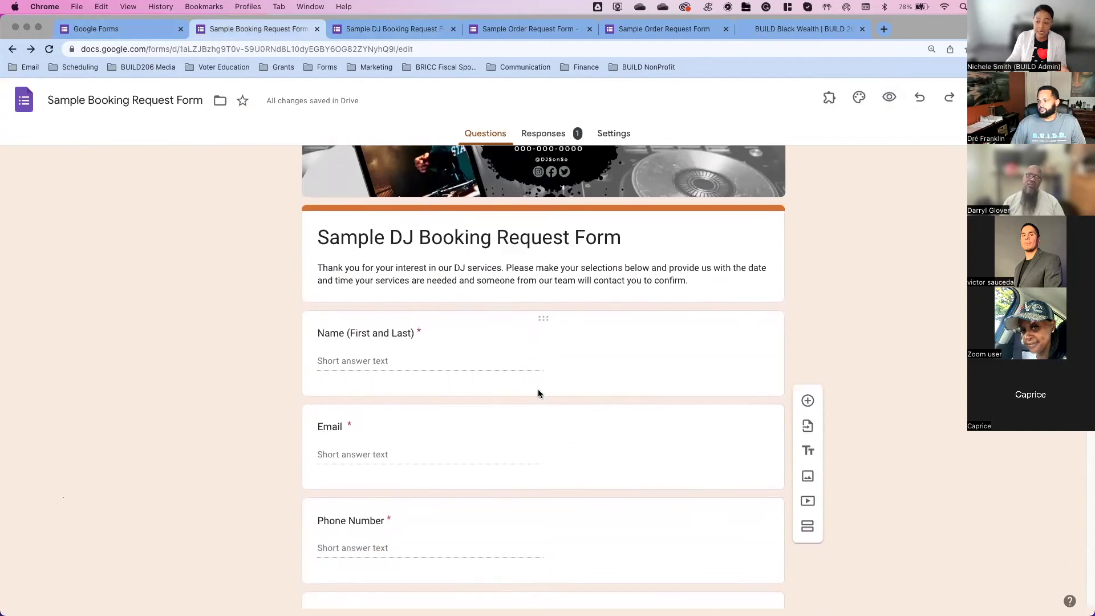
scroll(539, 389, "down", 10)
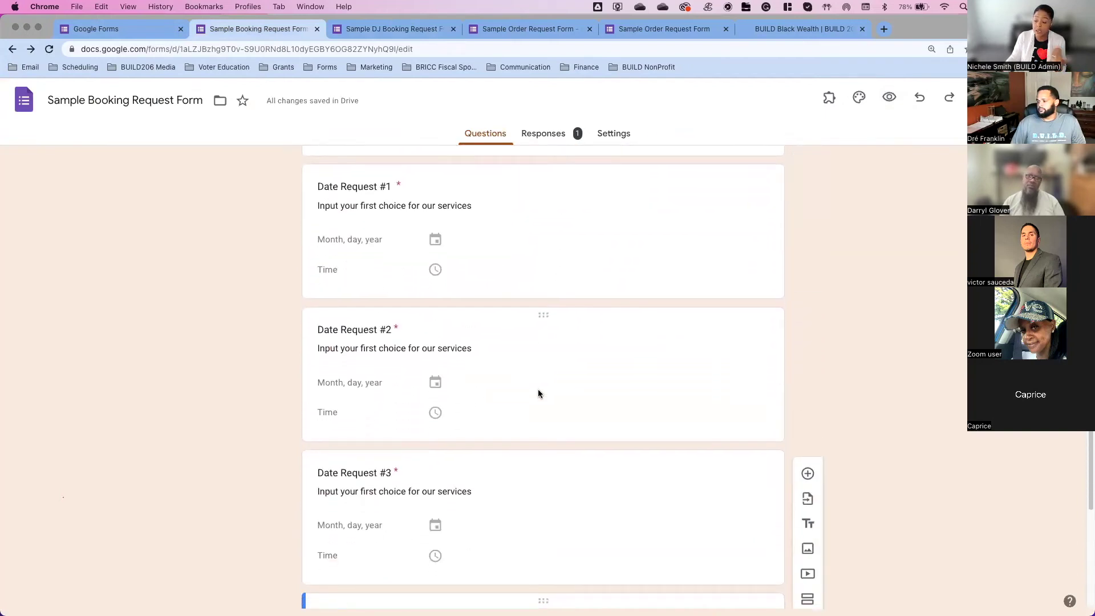
scroll(539, 389, "down", 1)
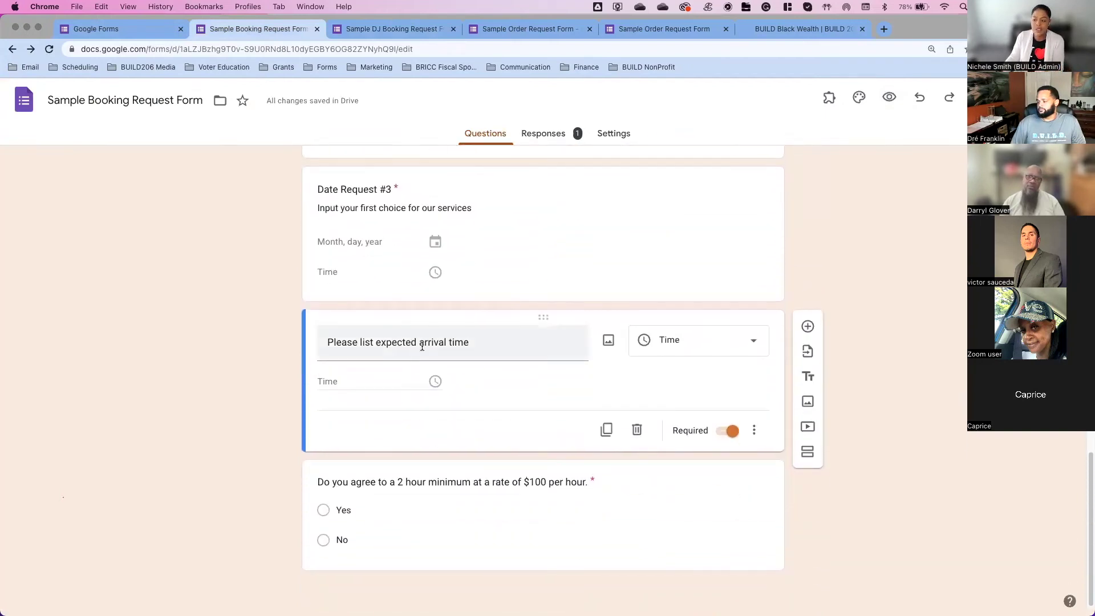
left_click(637, 431)
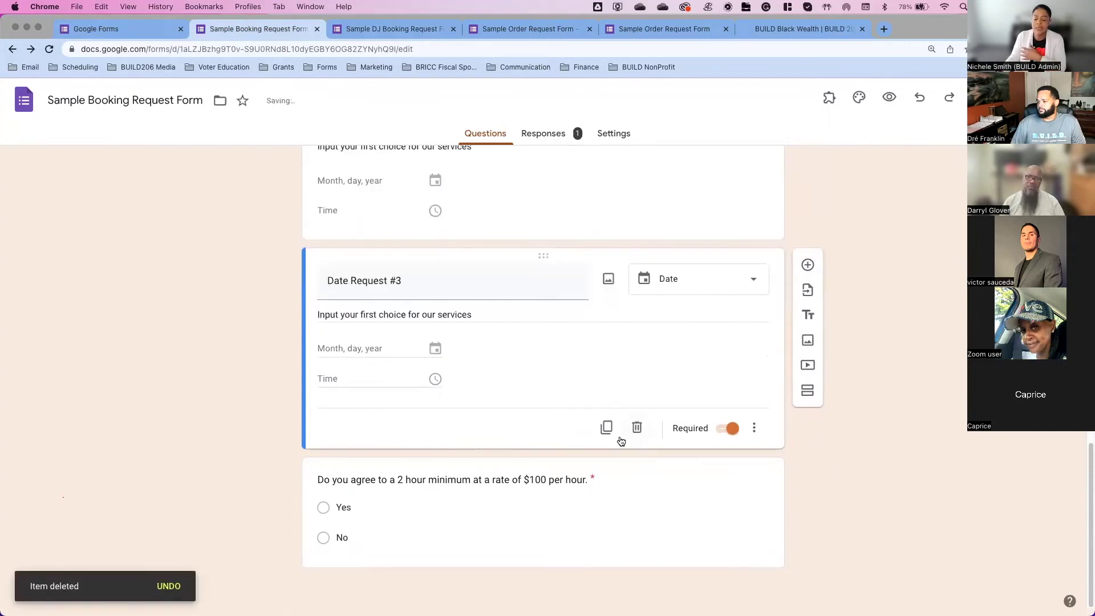
Step: Check the collected responses, then go to the form's settings
scroll(594, 435, "up", 15)
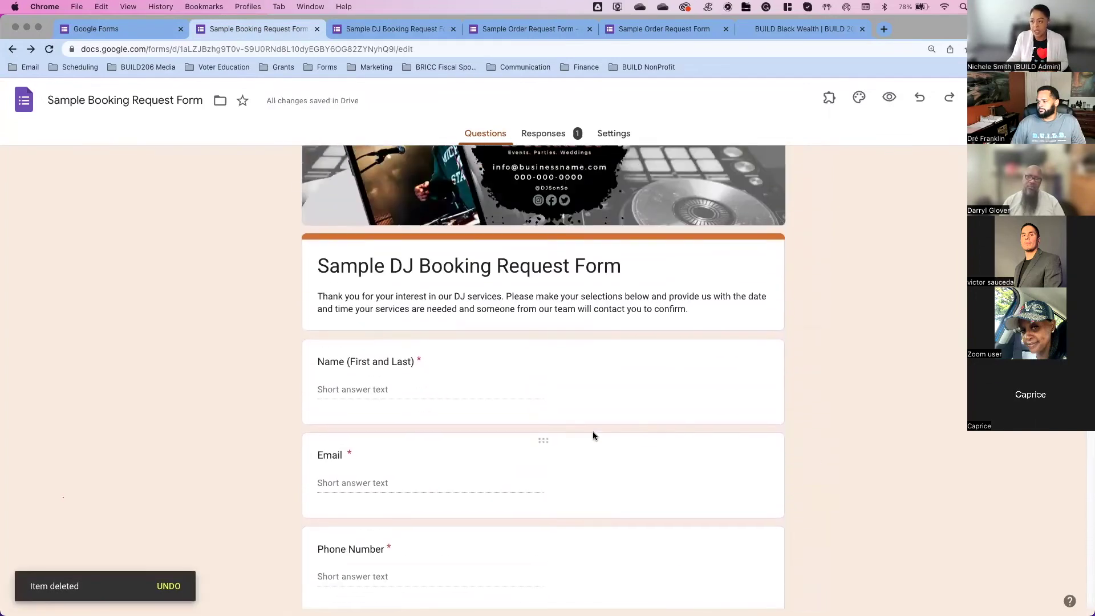
left_click(561, 136)
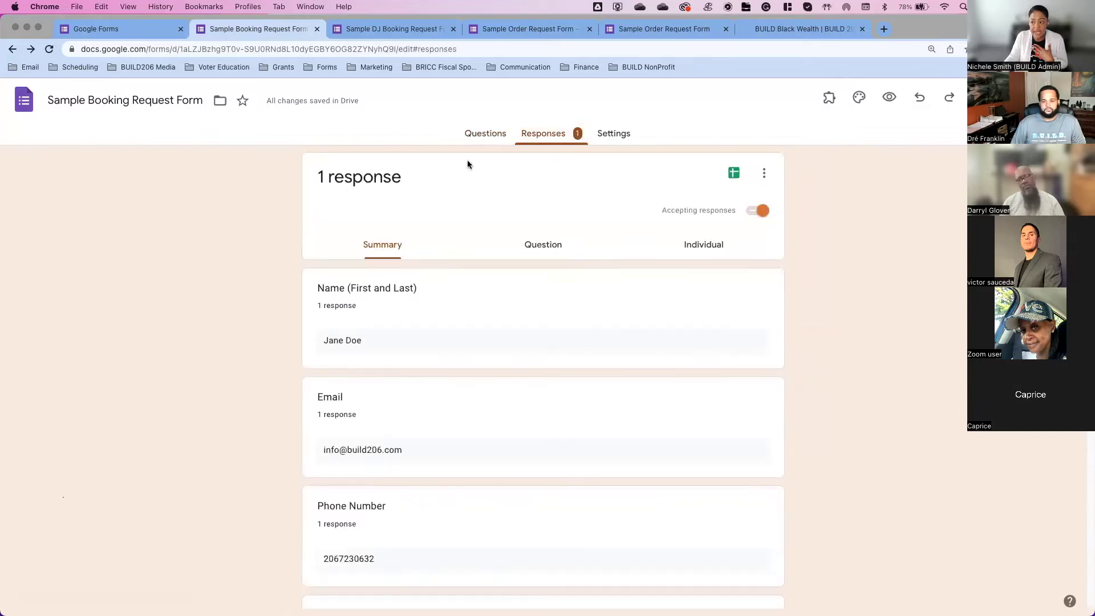
left_click(618, 134)
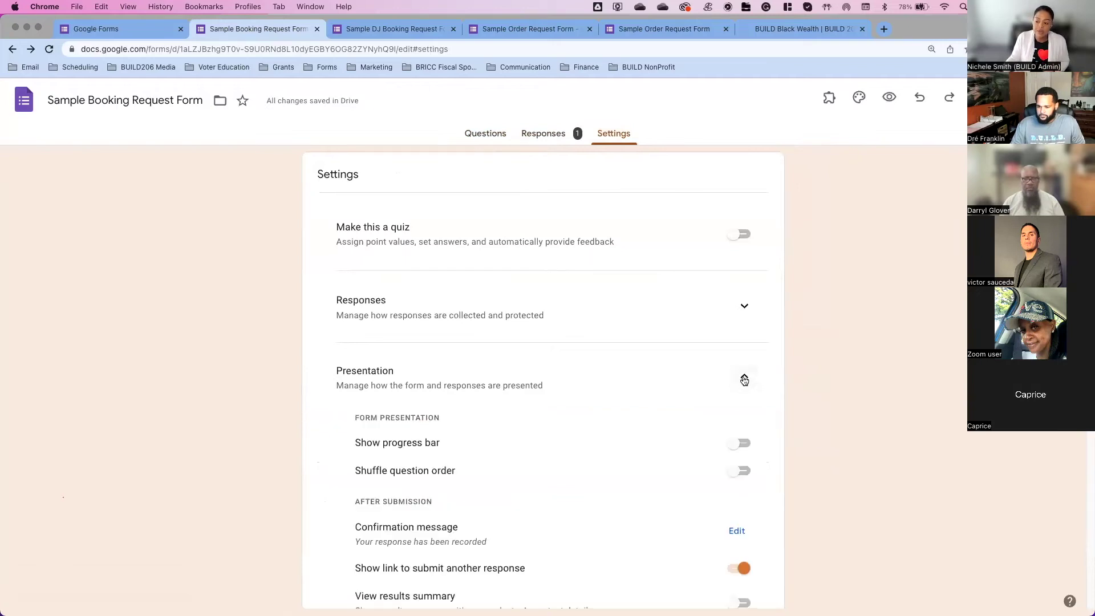
Step: Write a confirmation message thanking requesters, promising contact if dates are available, plus a contact e-mail line
scroll(744, 377, "down", 3)
scroll(744, 377, "down", 3)
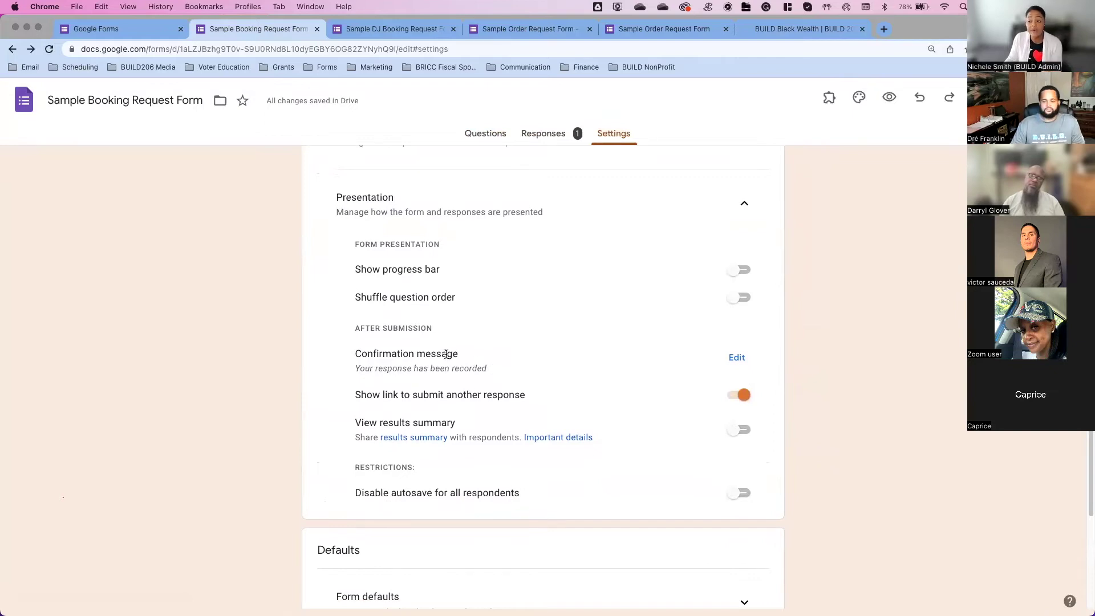
left_click(747, 359)
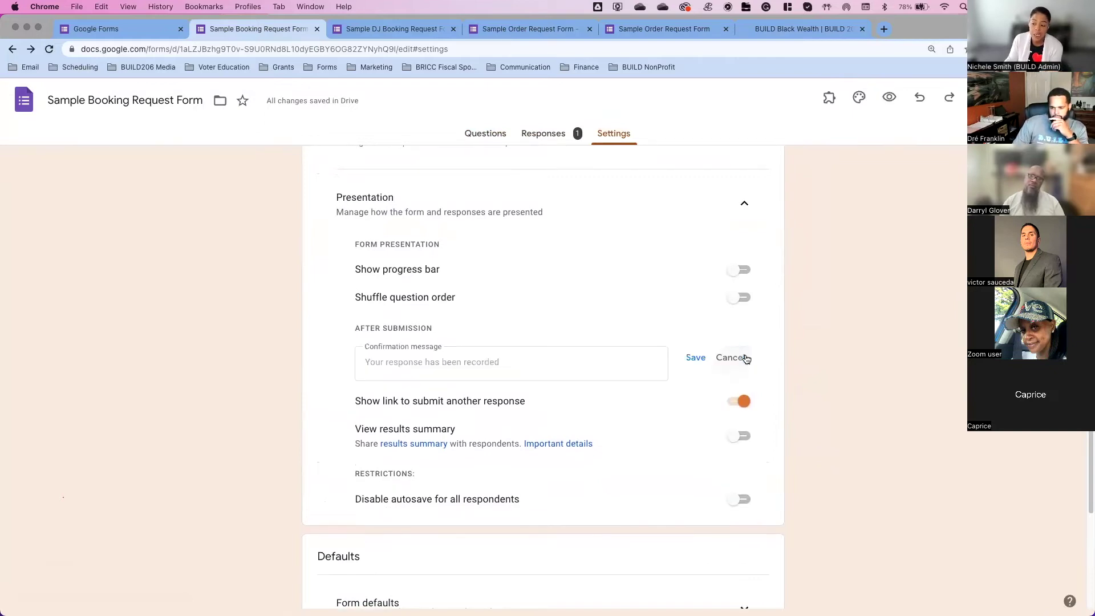
left_click(541, 369)
type("Thank you for y")
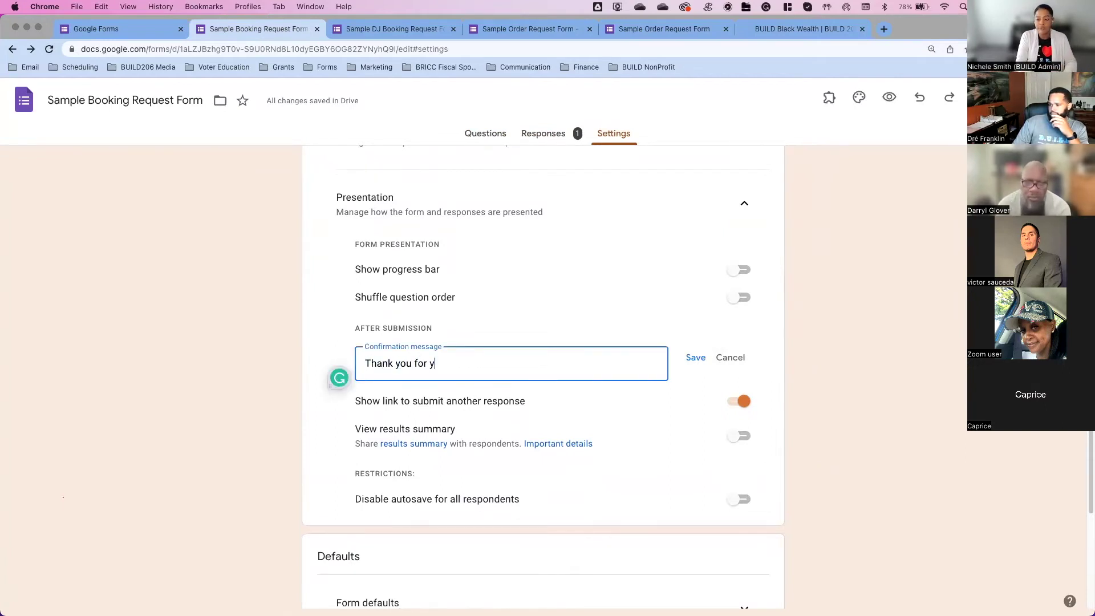
type("our request.")
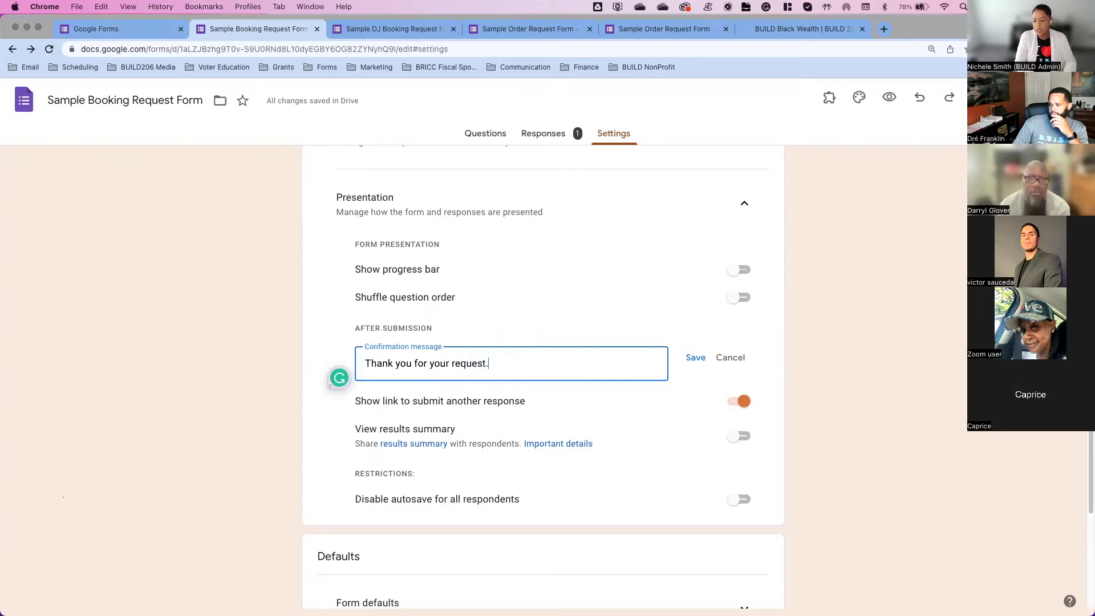
type(" A member of our ")
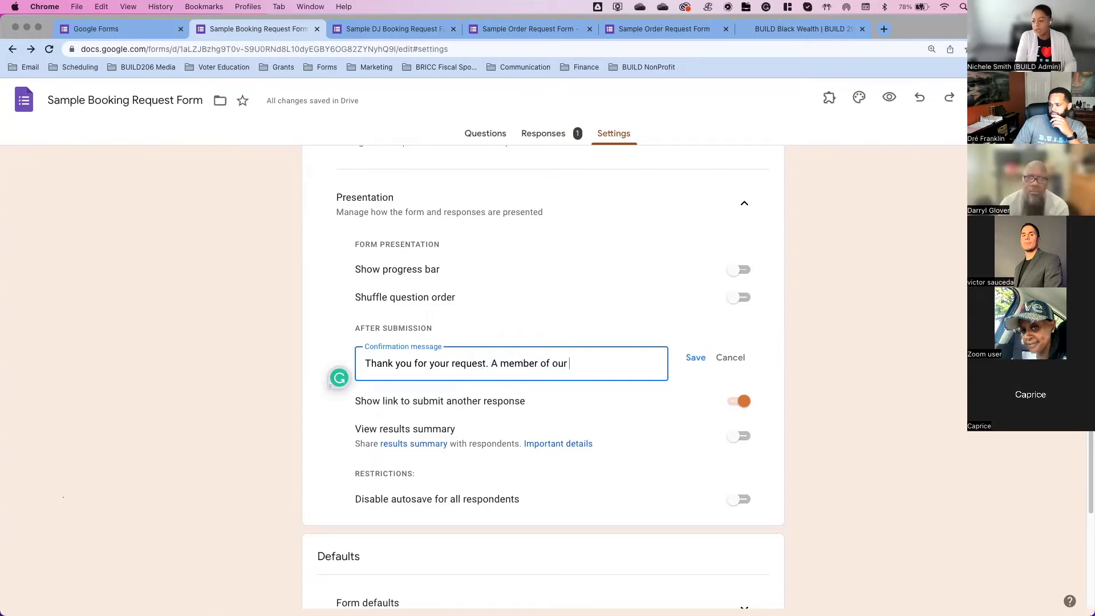
type("team will contac")
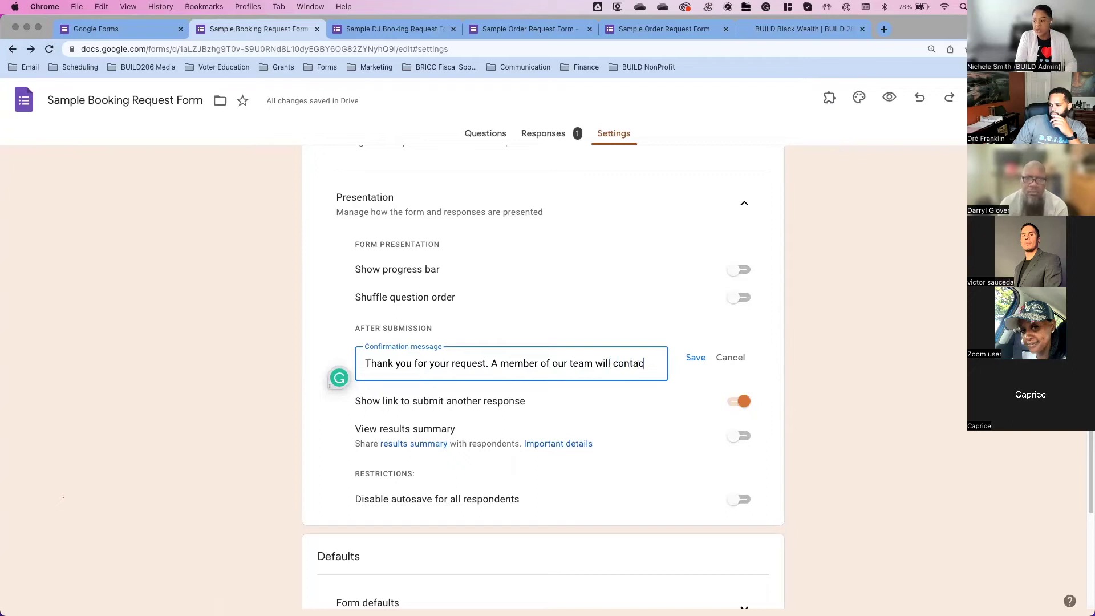
type("t you in ")
type("f the dates a")
type("nd times reque")
type("sted are avau")
key("BackSpace")
type("ilable.")
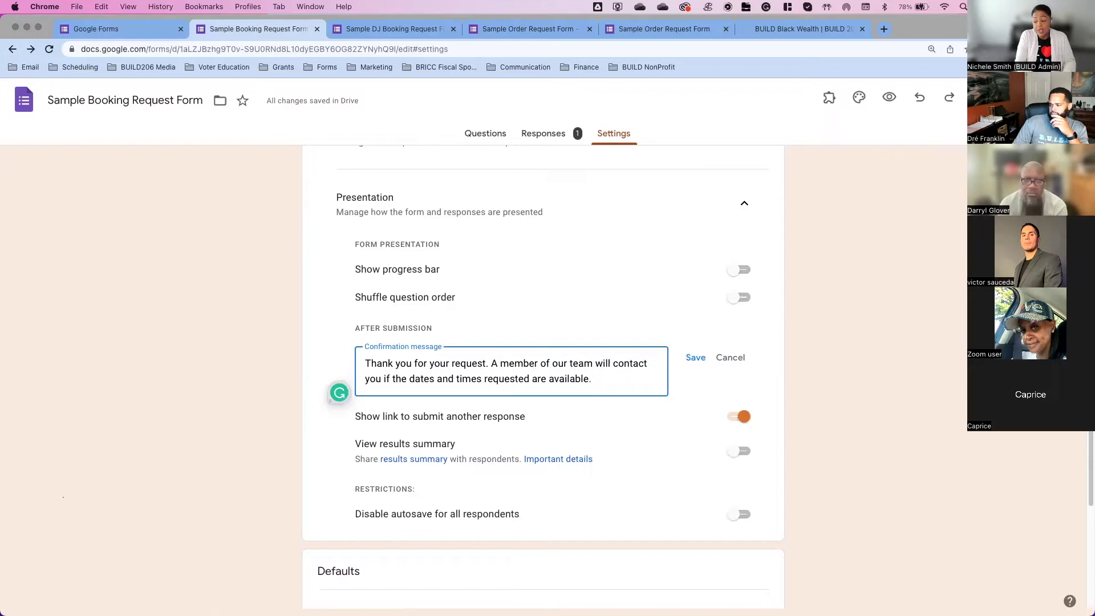
key("Return")
key("Return")
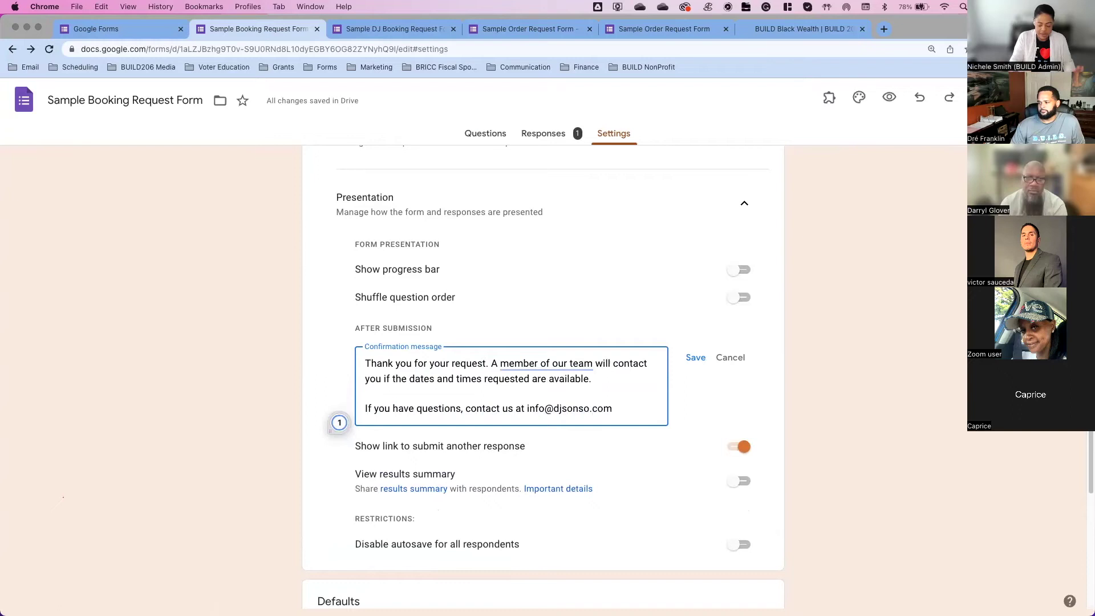
type(".")
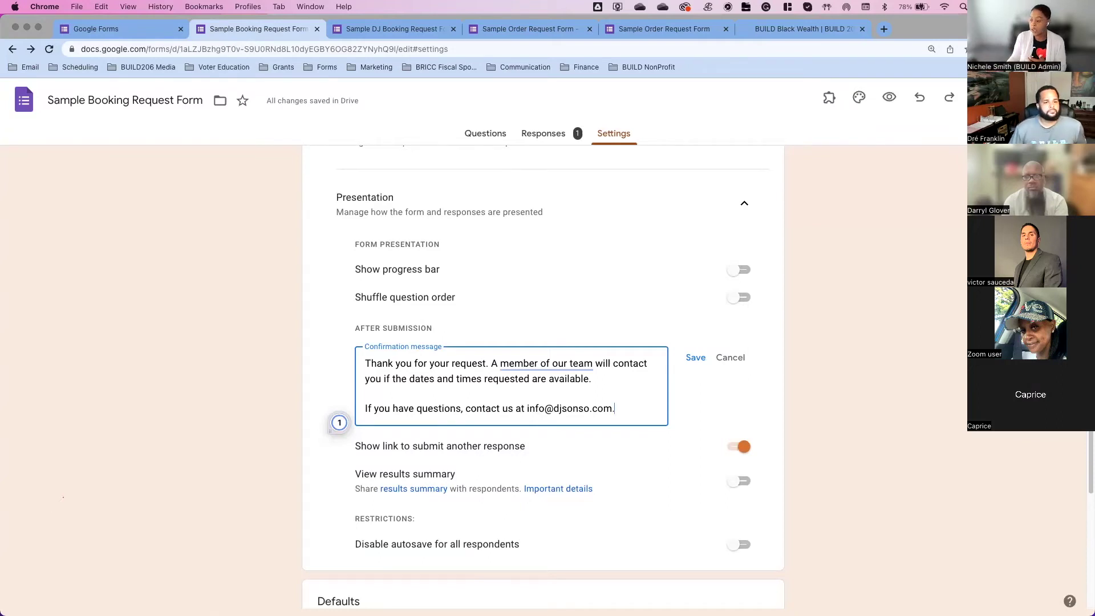
Step: Save the thank-you confirmation message and look over the settings page
left_click(705, 360)
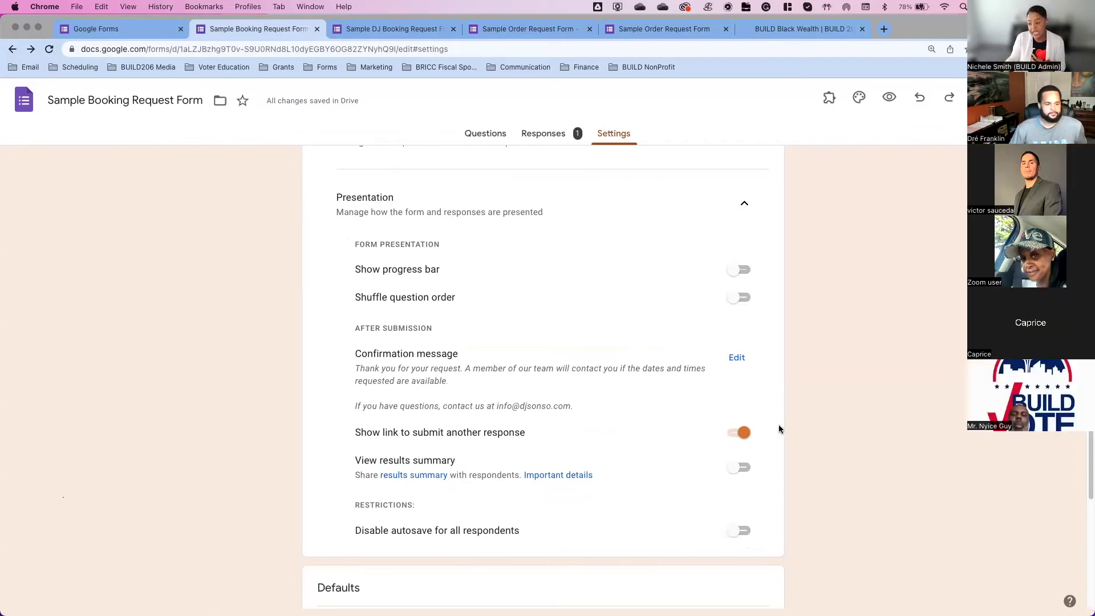
scroll(780, 429, "down", 2)
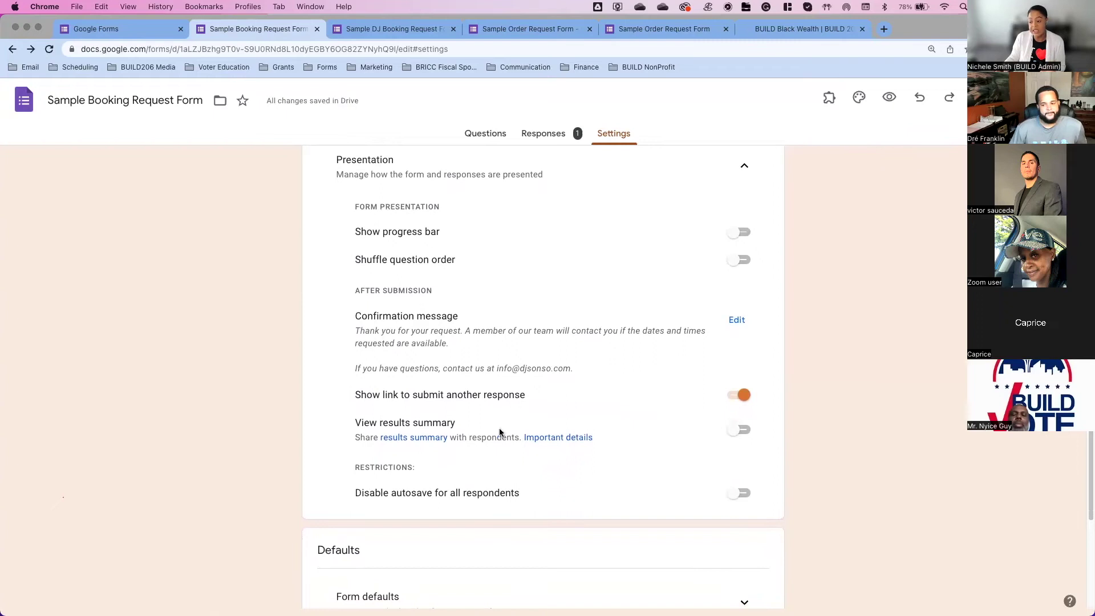
scroll(721, 434, "up", 3)
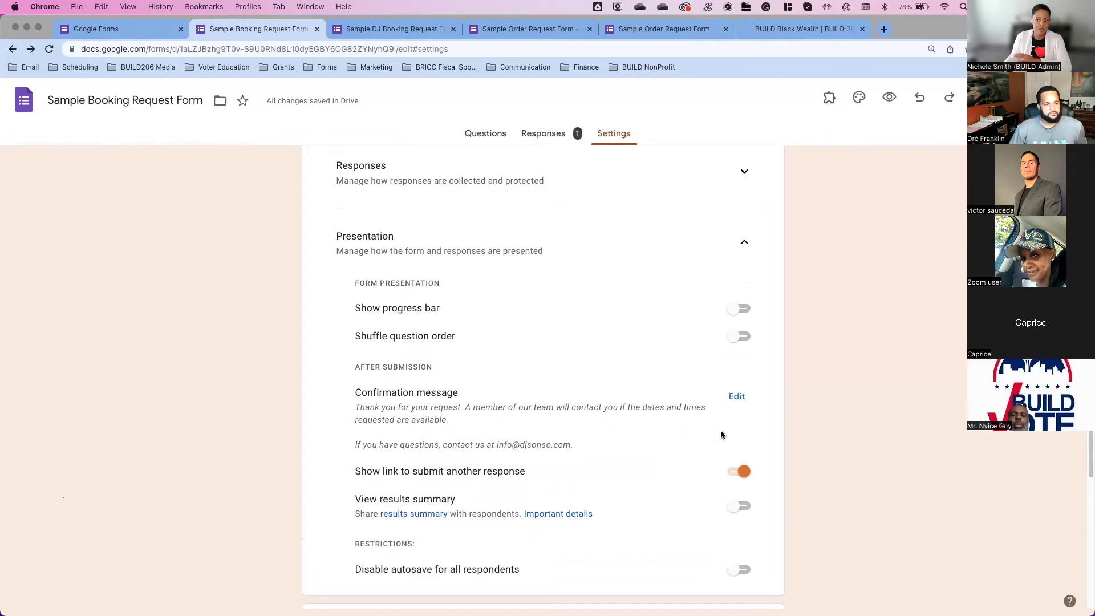
scroll(721, 435, "up", 2)
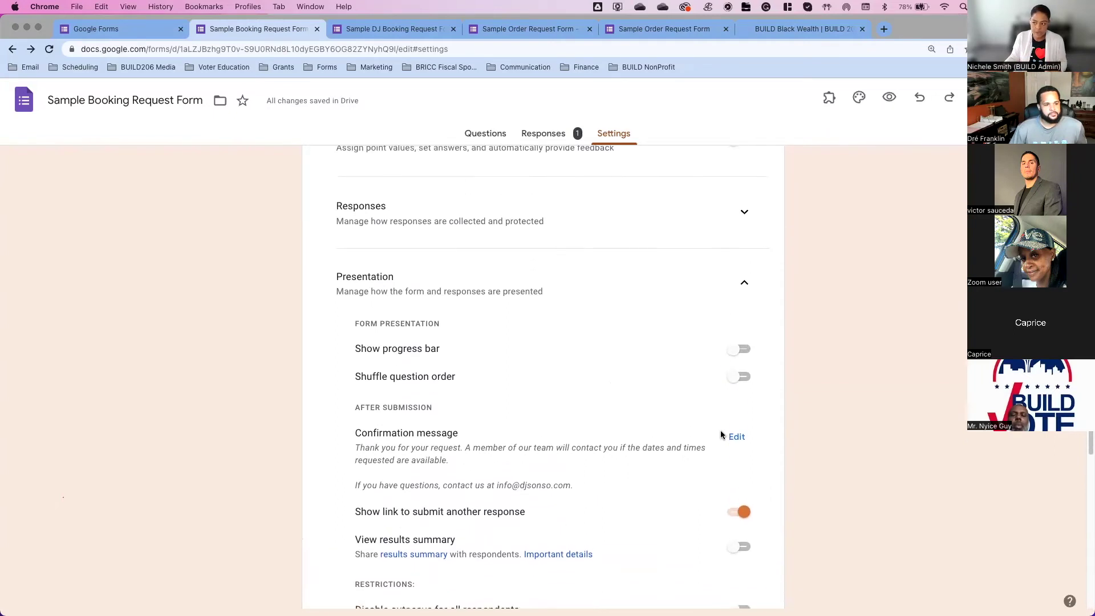
Step: Show the response summary with the single test response's Name, Email and Phone Number answers
left_click(513, 138)
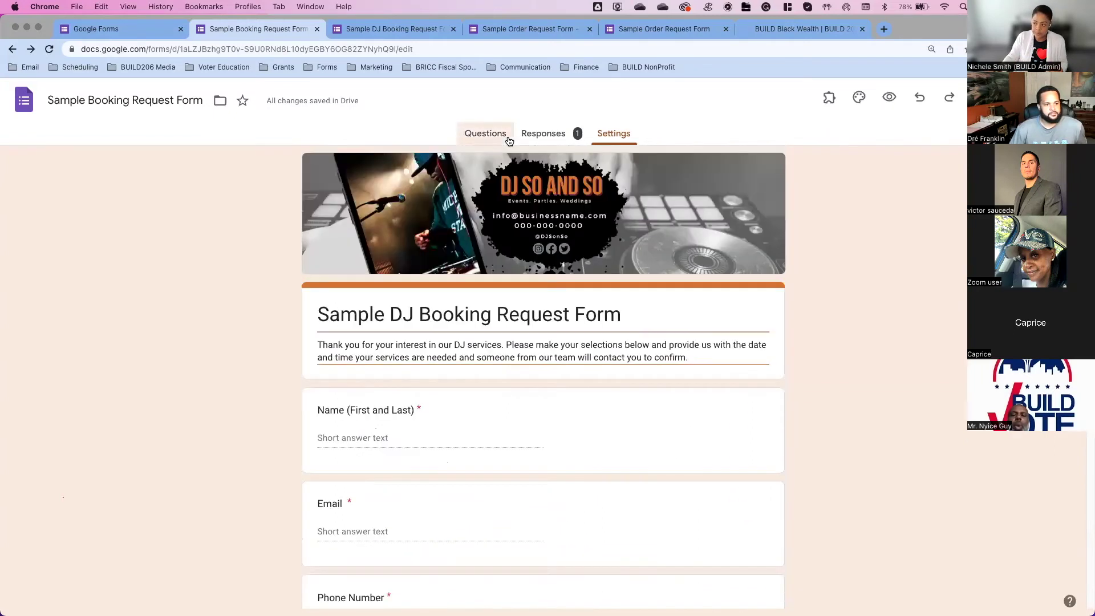
left_click(551, 140)
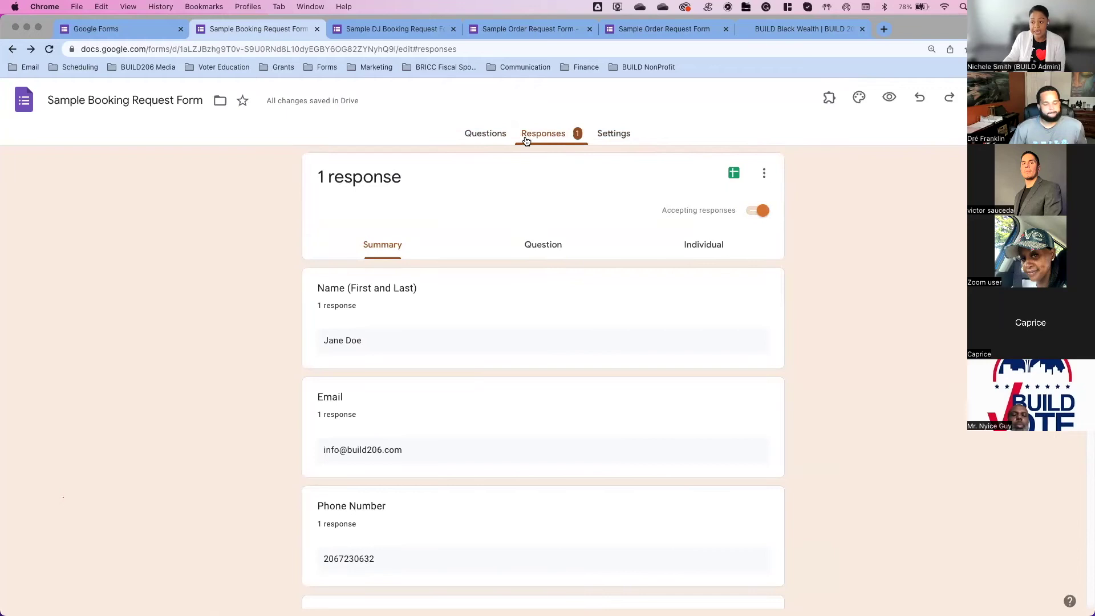
scroll(856, 230, "down", 1)
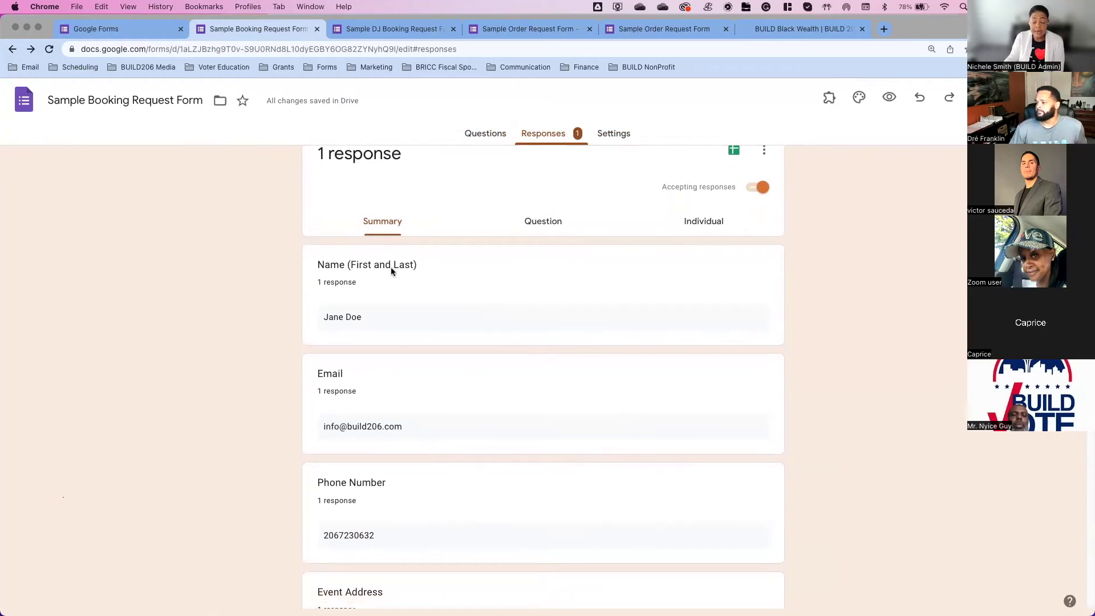
scroll(408, 339, "up", 1)
scroll(408, 338, "down", 6)
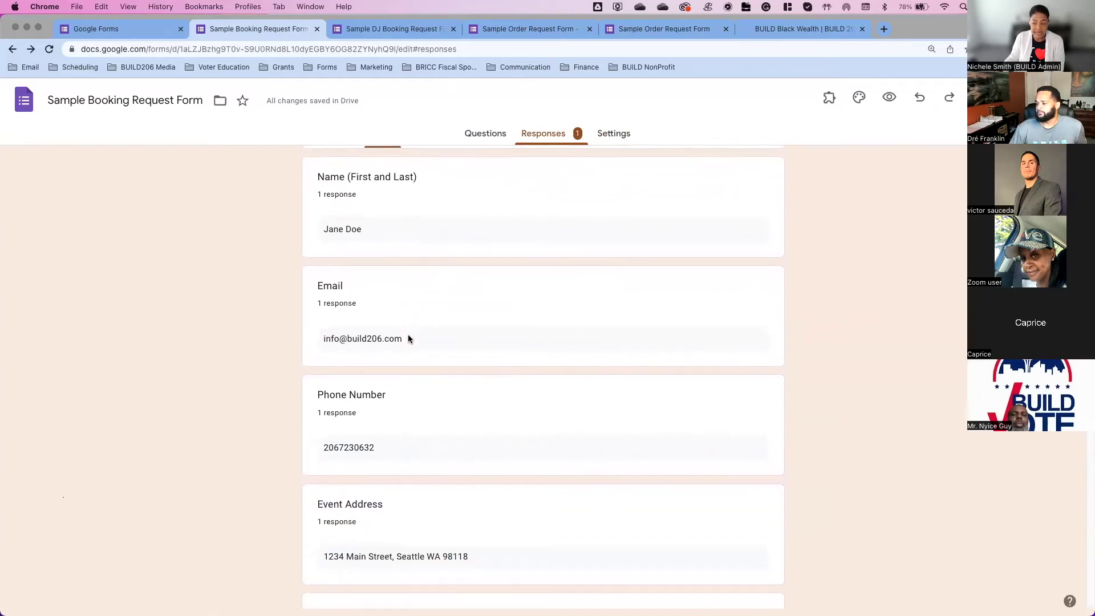
scroll(408, 338, "down", 7)
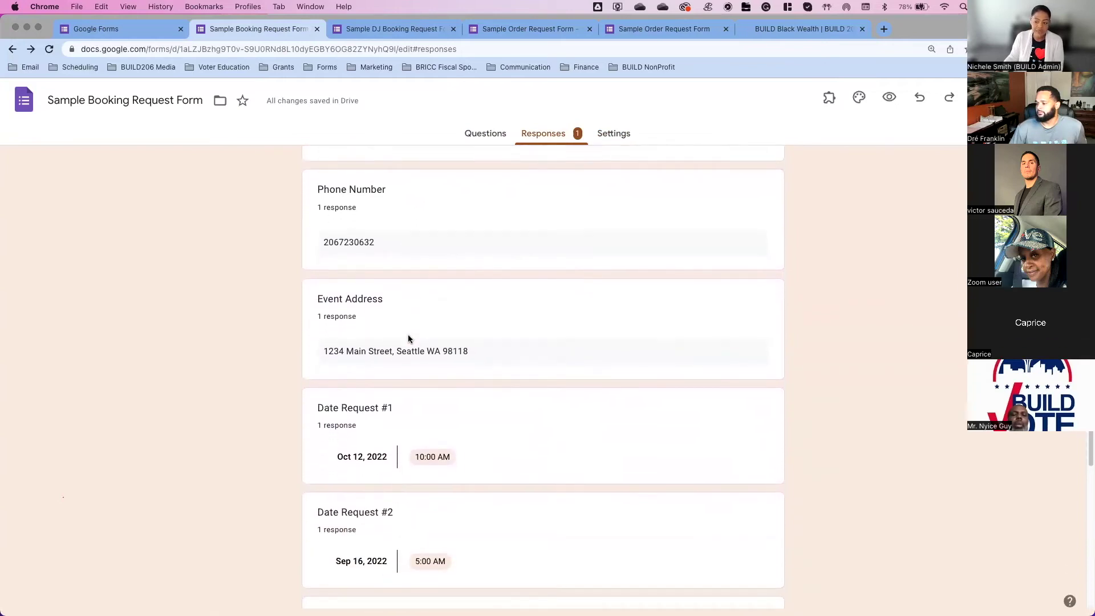
scroll(457, 453, "down", 5)
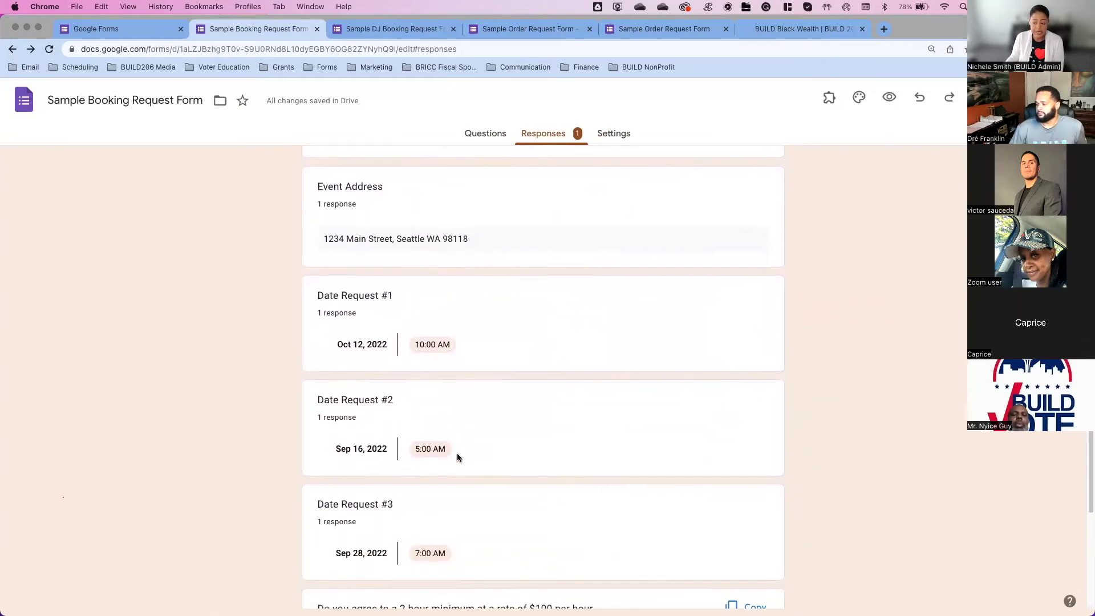
scroll(457, 457, "down", 7)
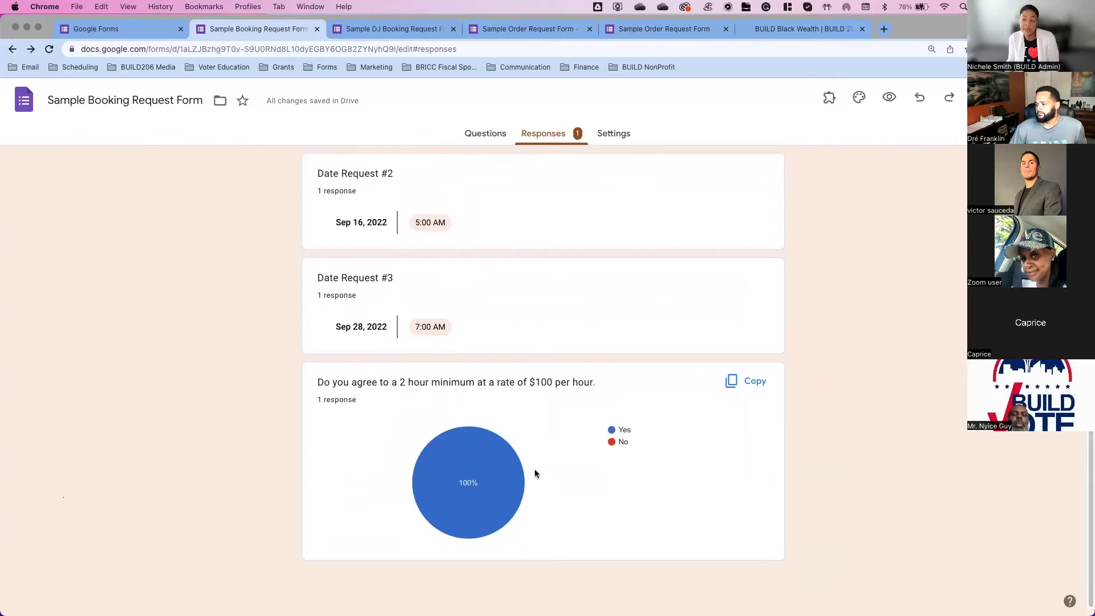
scroll(535, 473, "up", 6)
scroll(536, 473, "up", 15)
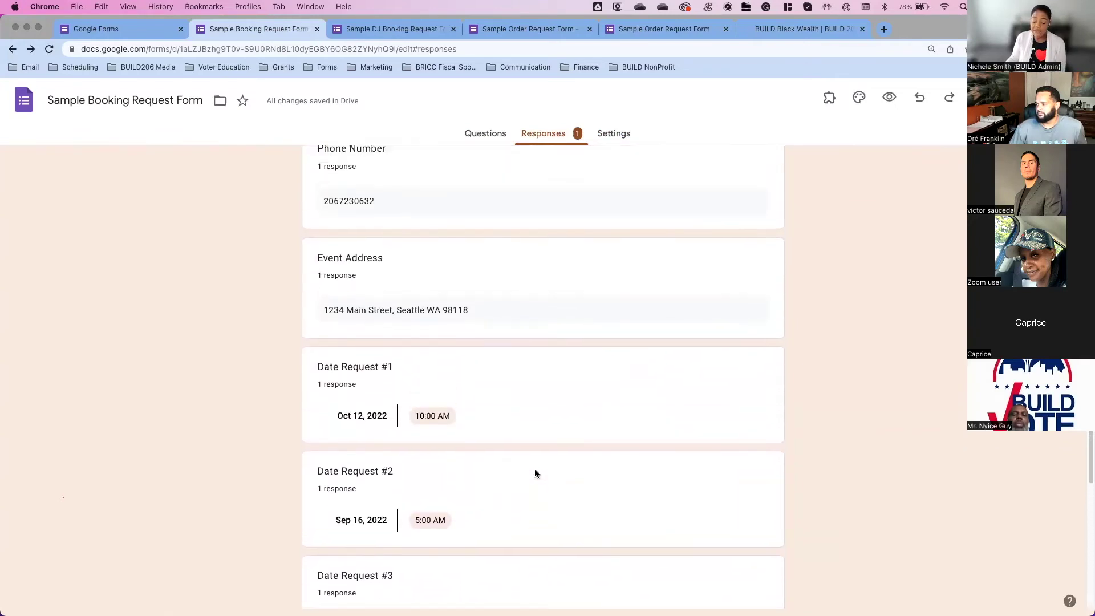
scroll(536, 473, "up", 2)
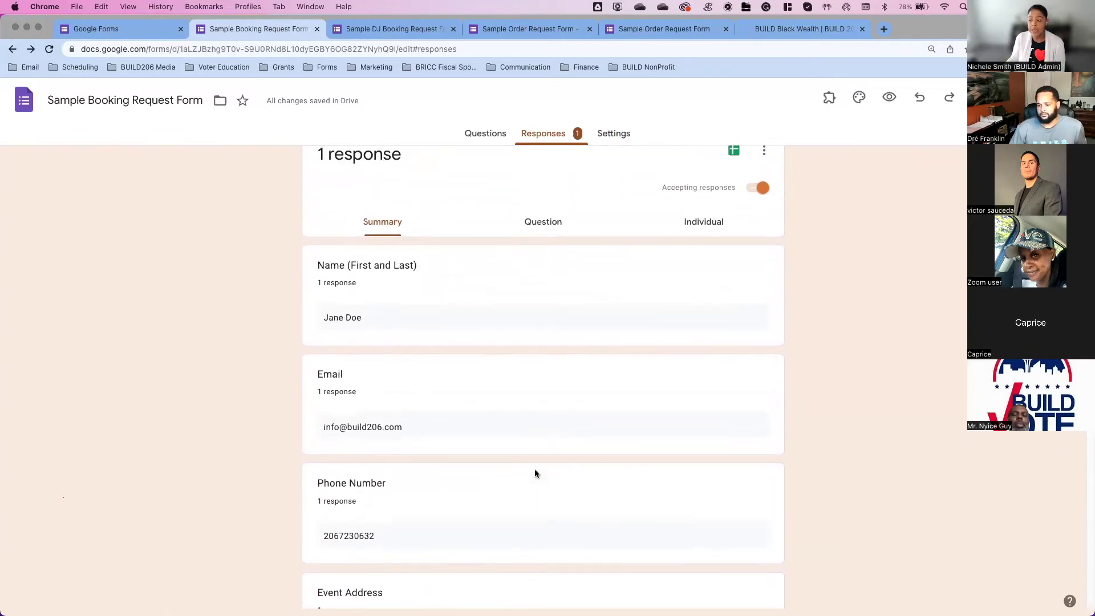
Step: Switch to the per-question response view and advance to question 4 of 8, Event Address
left_click(554, 245)
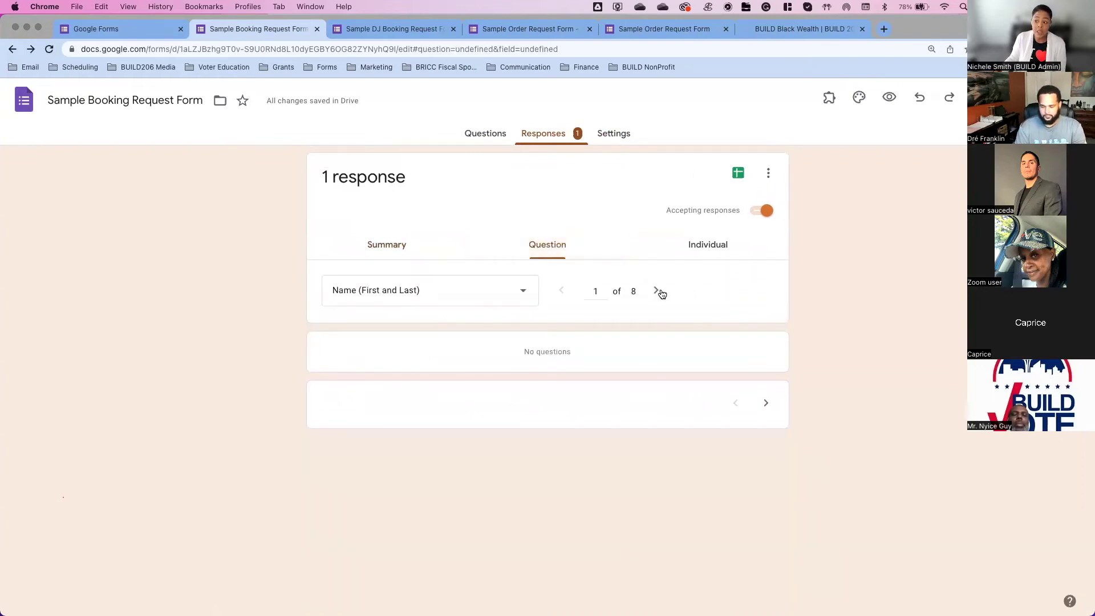
left_click(660, 293)
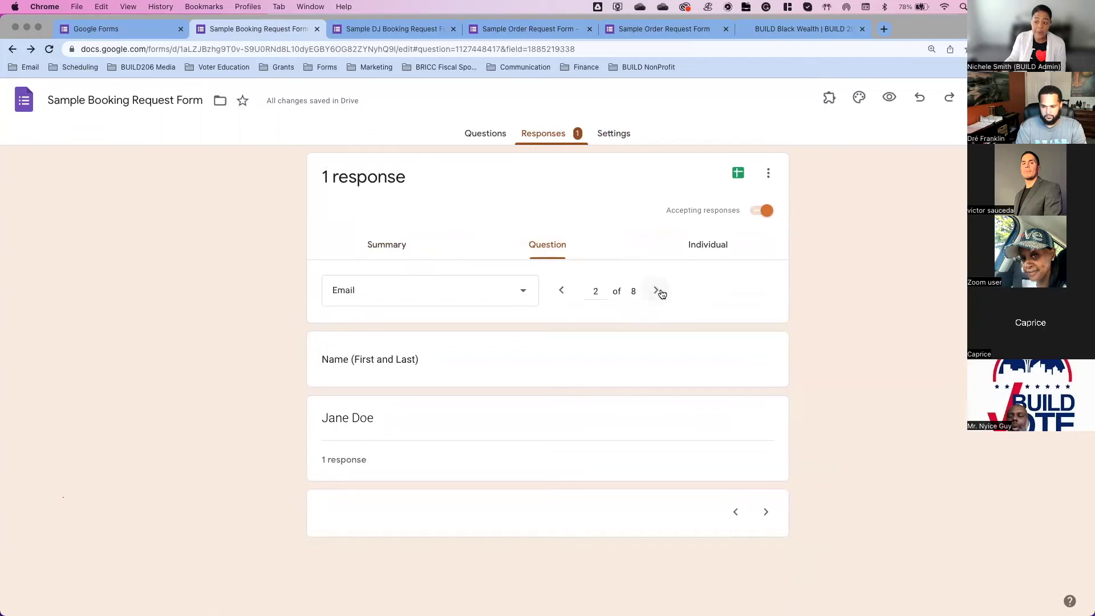
left_click(660, 292)
left_click(661, 293)
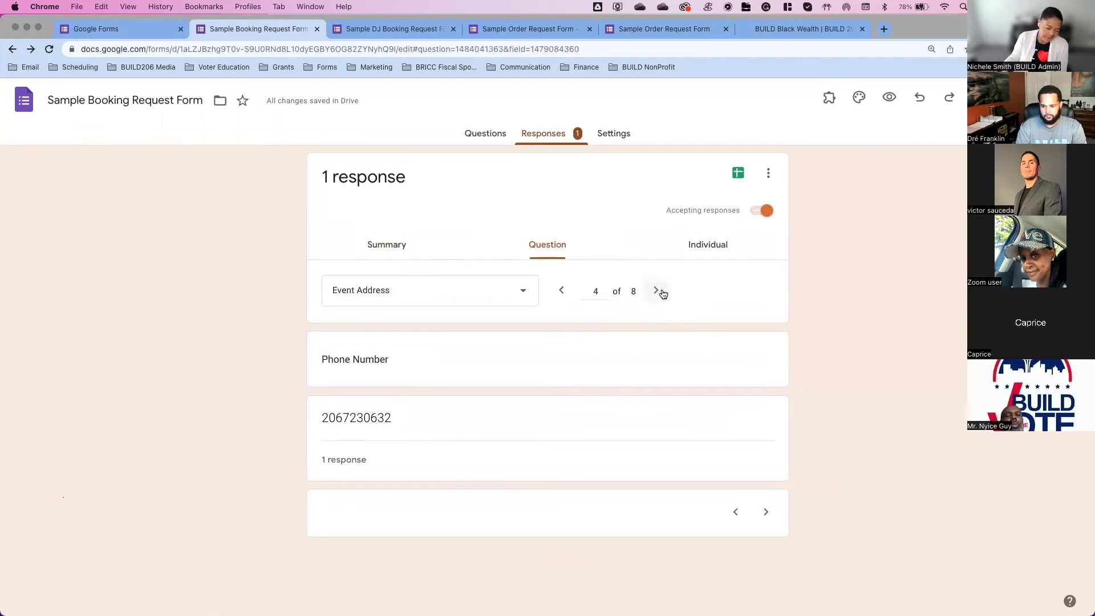
Step: View the single submission individually and bring up its print preview as a 2-page PDF
left_click(707, 254)
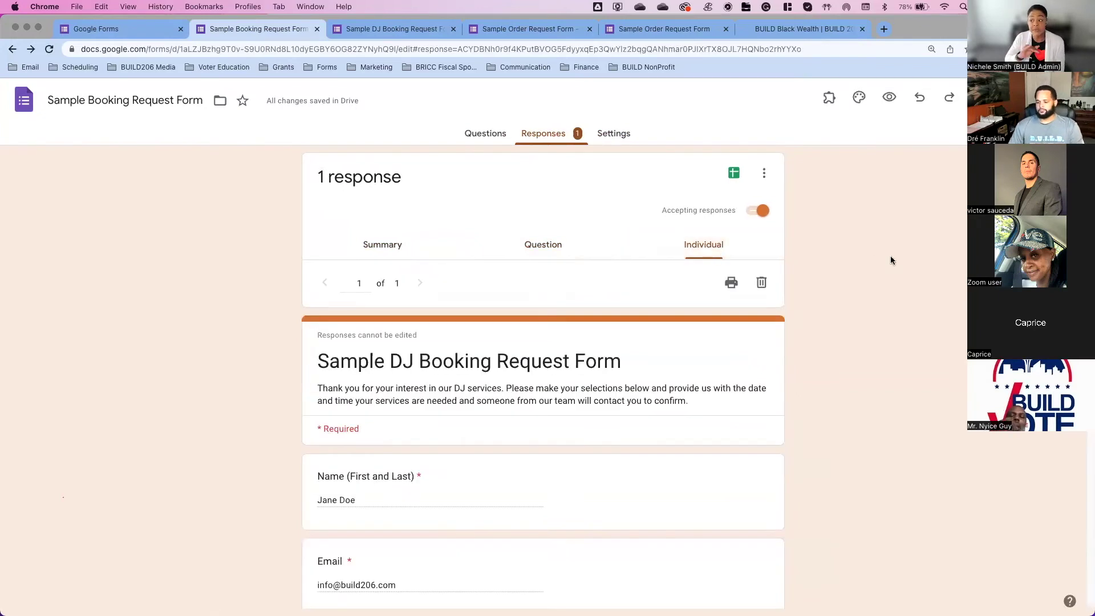
scroll(634, 320, "down", 3)
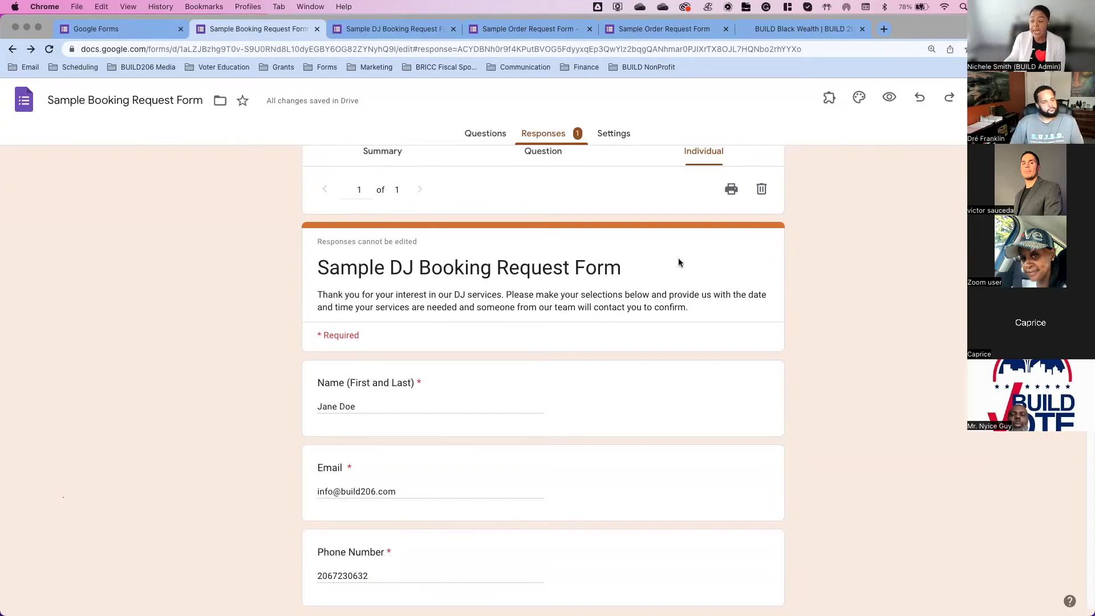
left_click(731, 191)
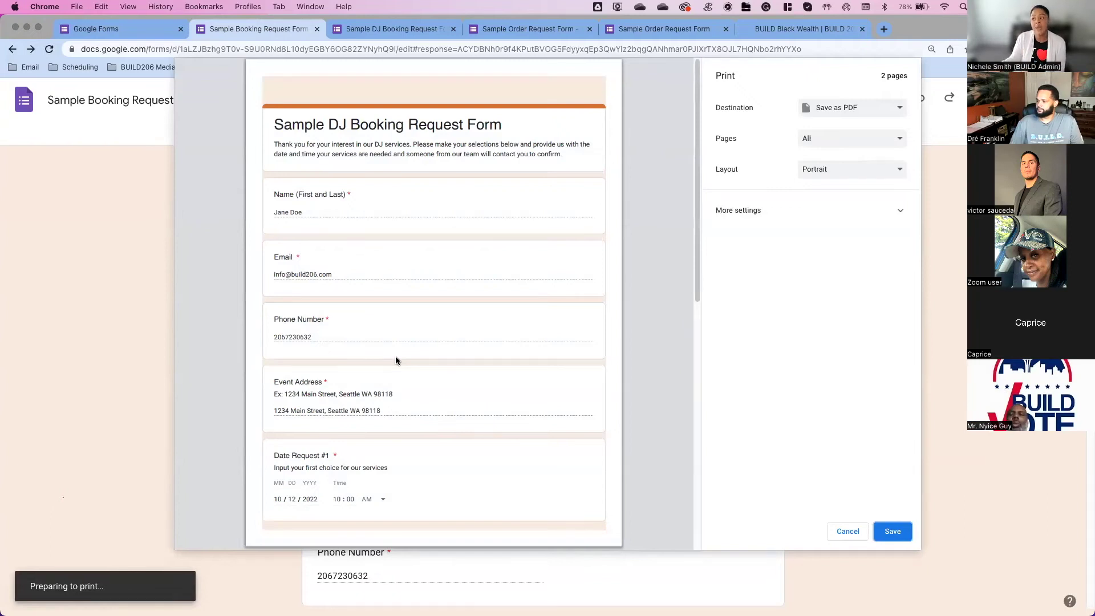
Step: Keep Save as PDF as the print destination, then cancel the print preview
left_click(838, 107)
left_click(852, 255)
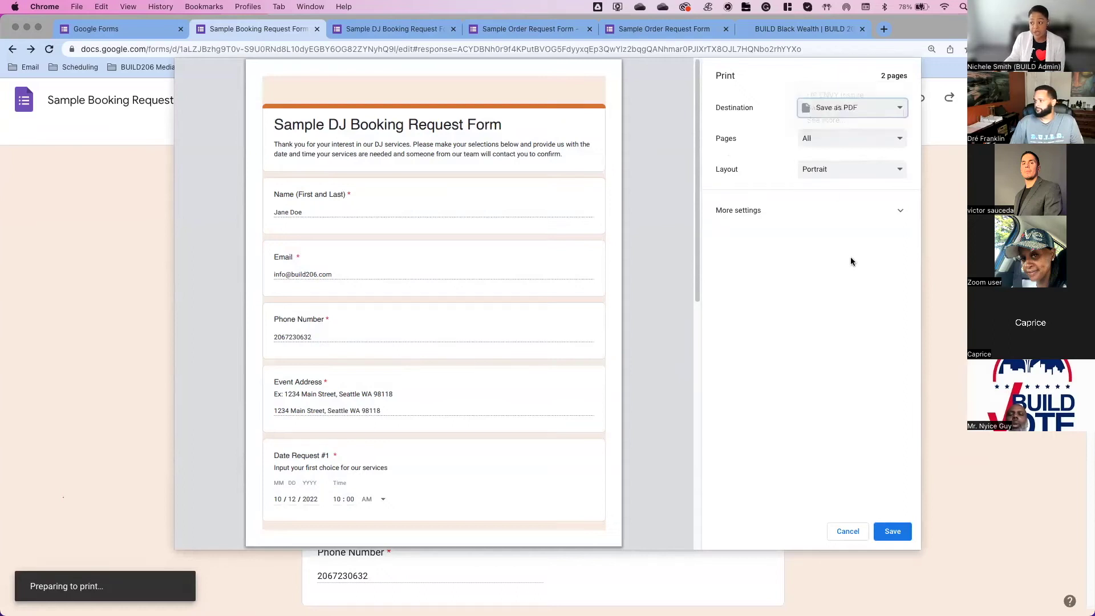
left_click(849, 536)
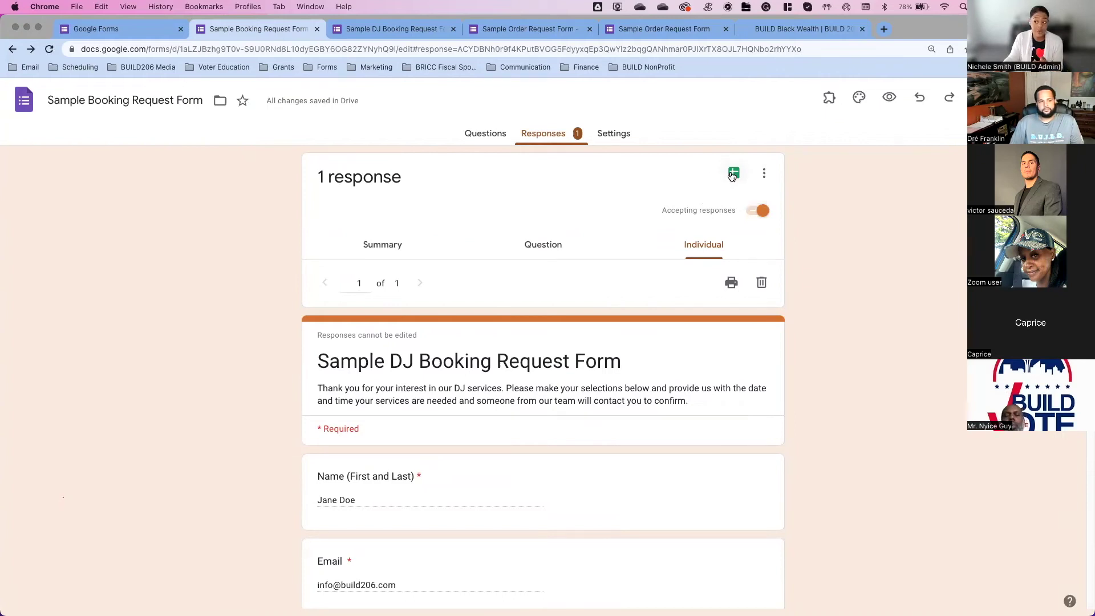
Step: Create a new response spreadsheet, 'Sample Booking Request Form (Responses)', showing the test response in row 2
left_click(734, 174)
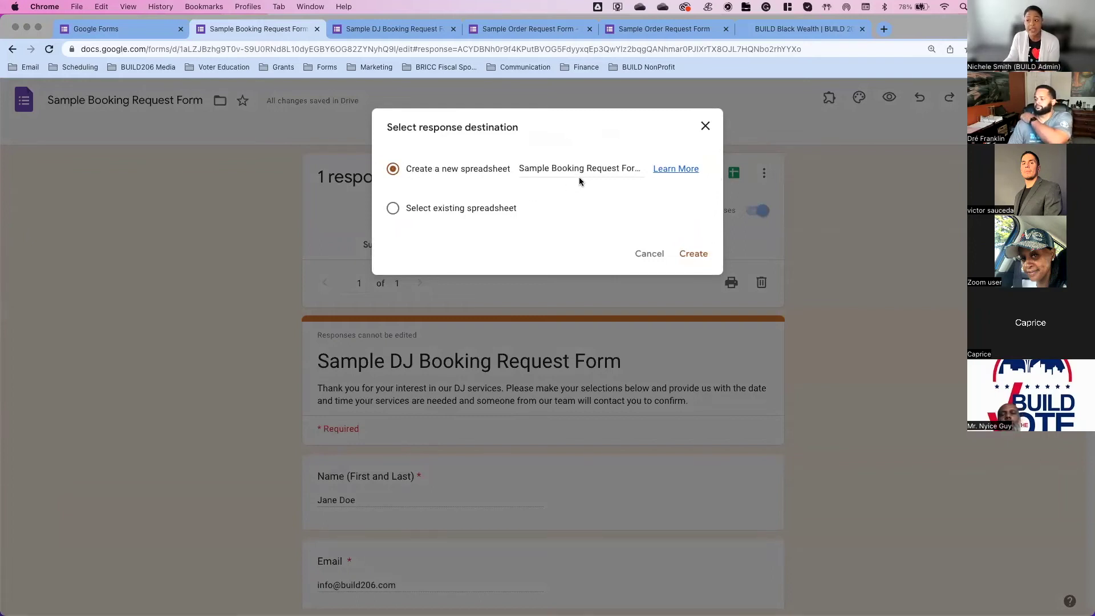
left_click(683, 257)
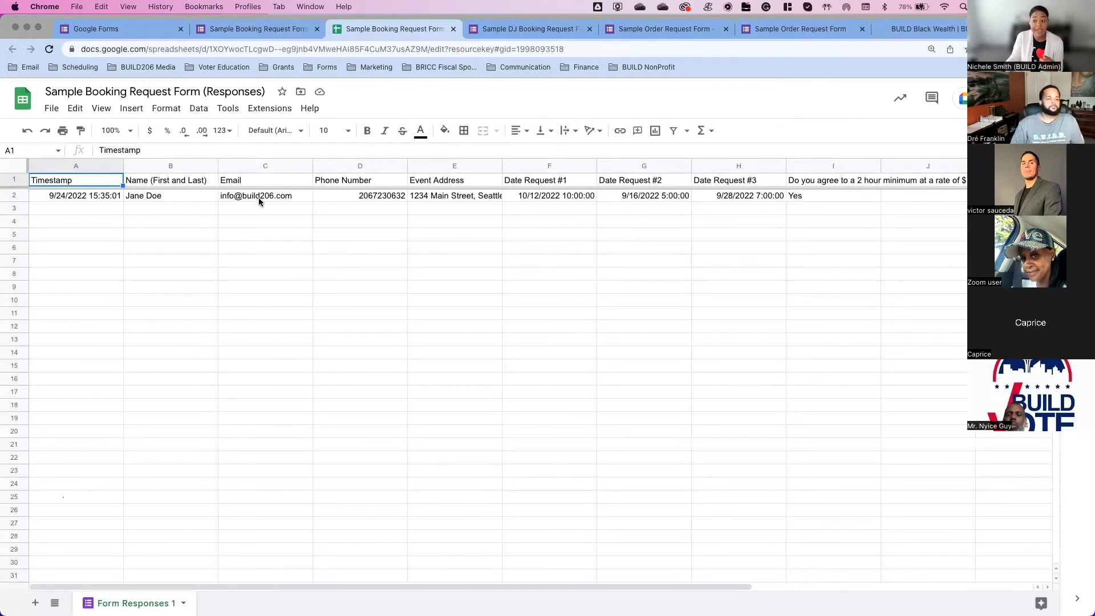
Step: Inspect the response's email (C2) and phone number (D2) cells, then return to the form
left_click(283, 198)
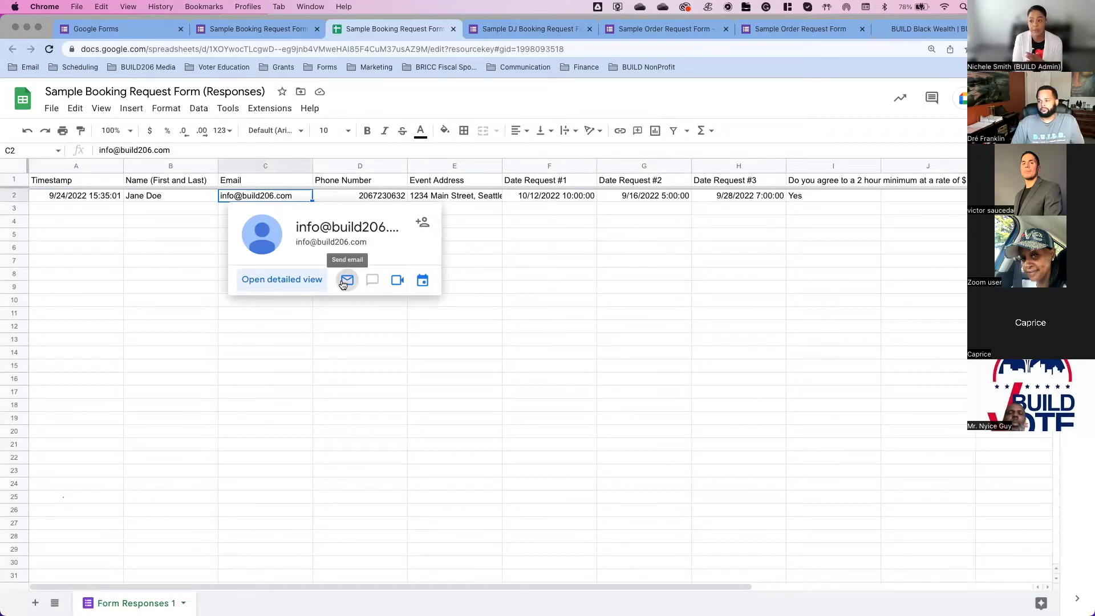
left_click(385, 199)
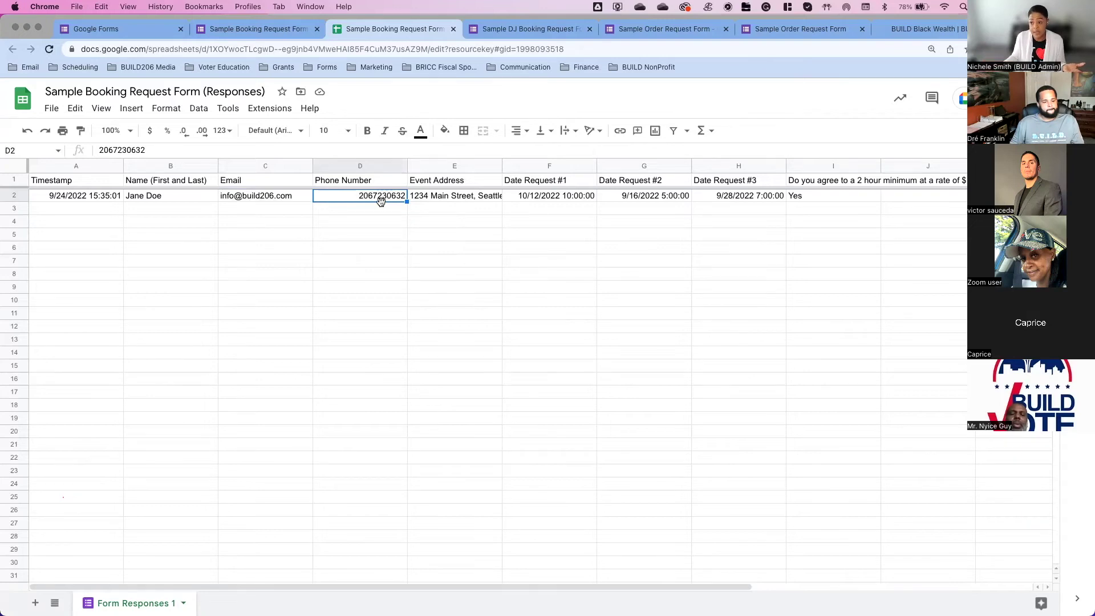
left_click(258, 29)
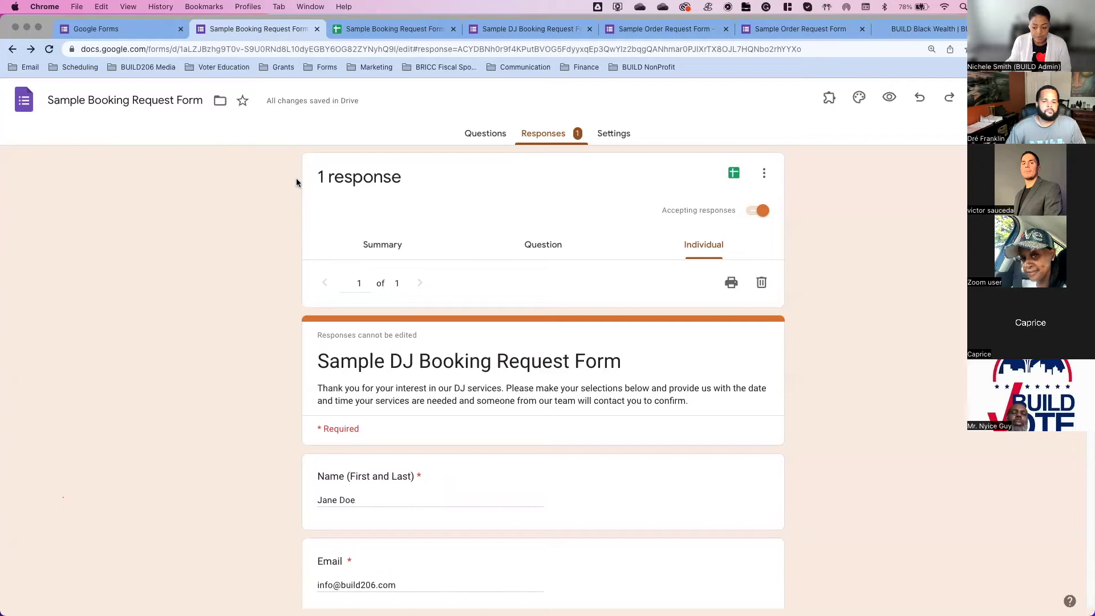
Step: Read the individual response, including Date Request #1 (10/12/2022, 10:00 AM) and #2 (09/16/2022, 05:00 AM)
scroll(296, 178, "down", 10)
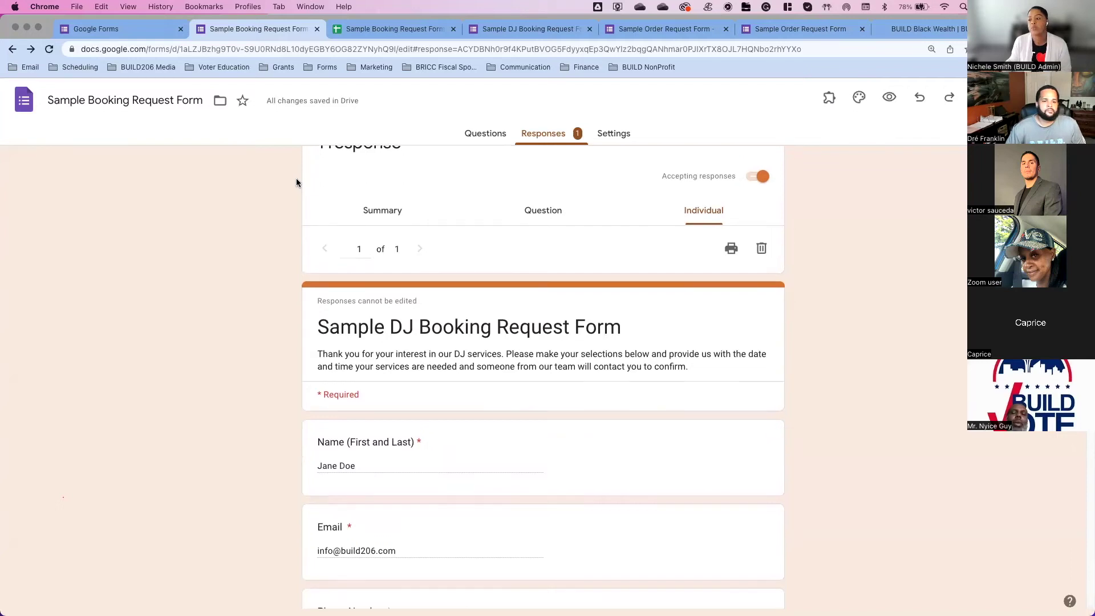
scroll(296, 178, "down", 1)
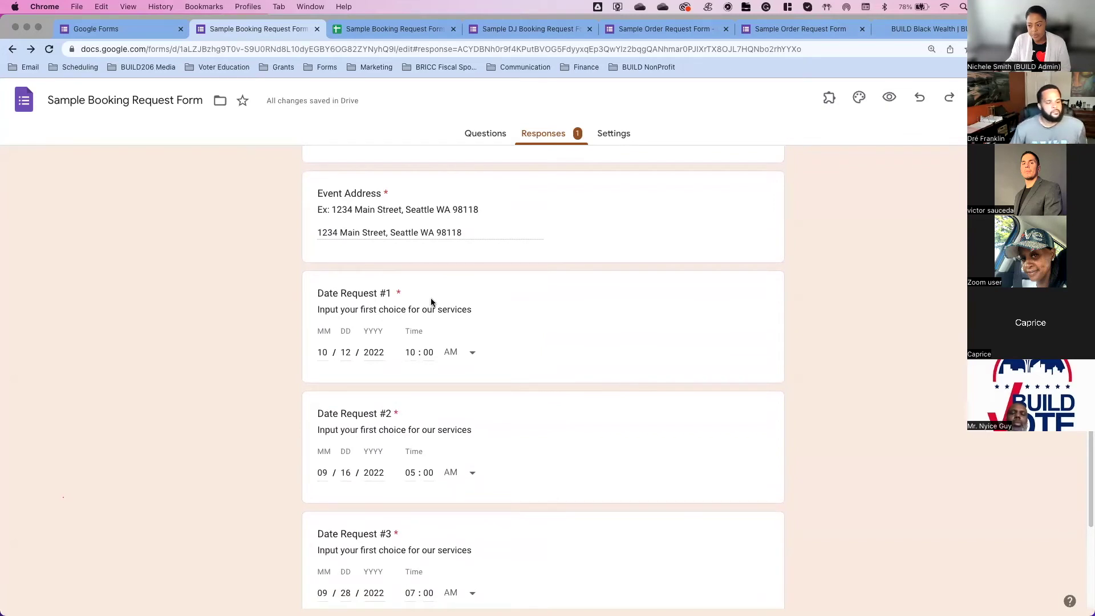
scroll(431, 300, "down", 1)
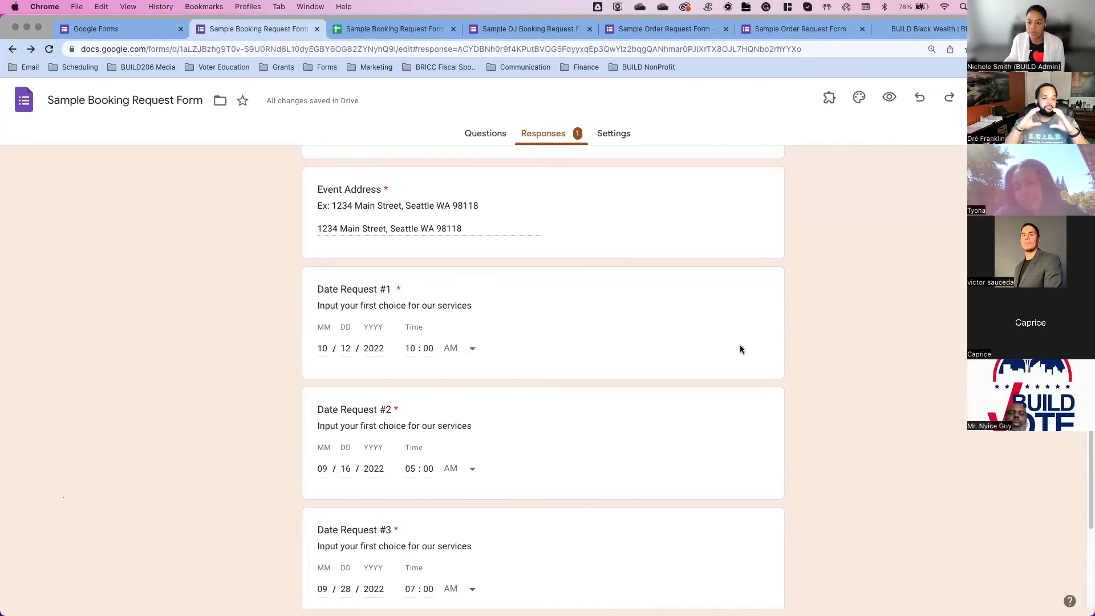
scroll(740, 349, "up", 10)
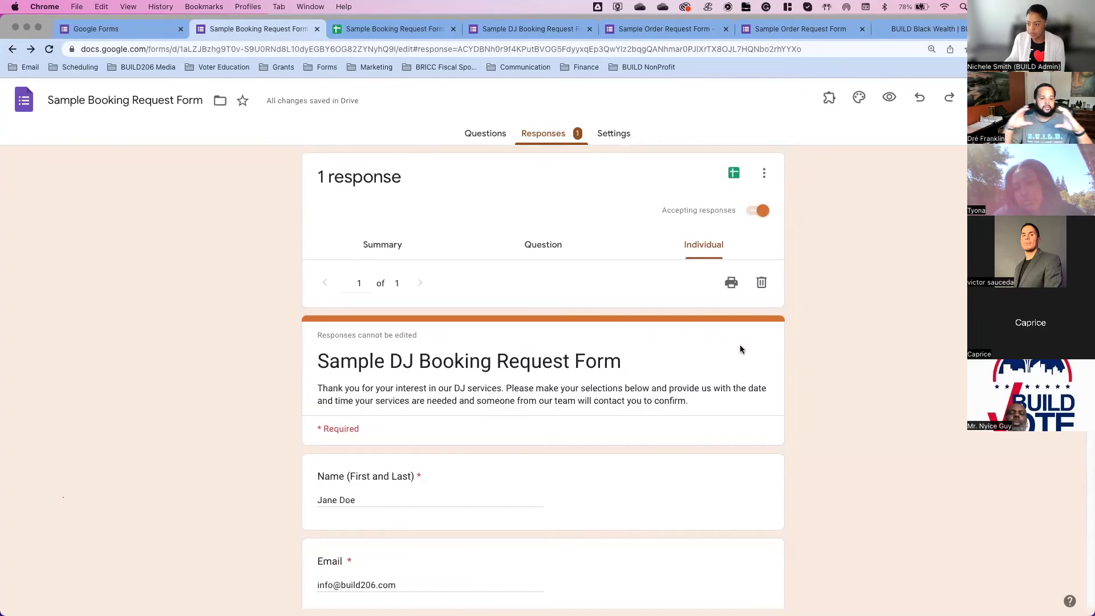
scroll(741, 349, "down", 8)
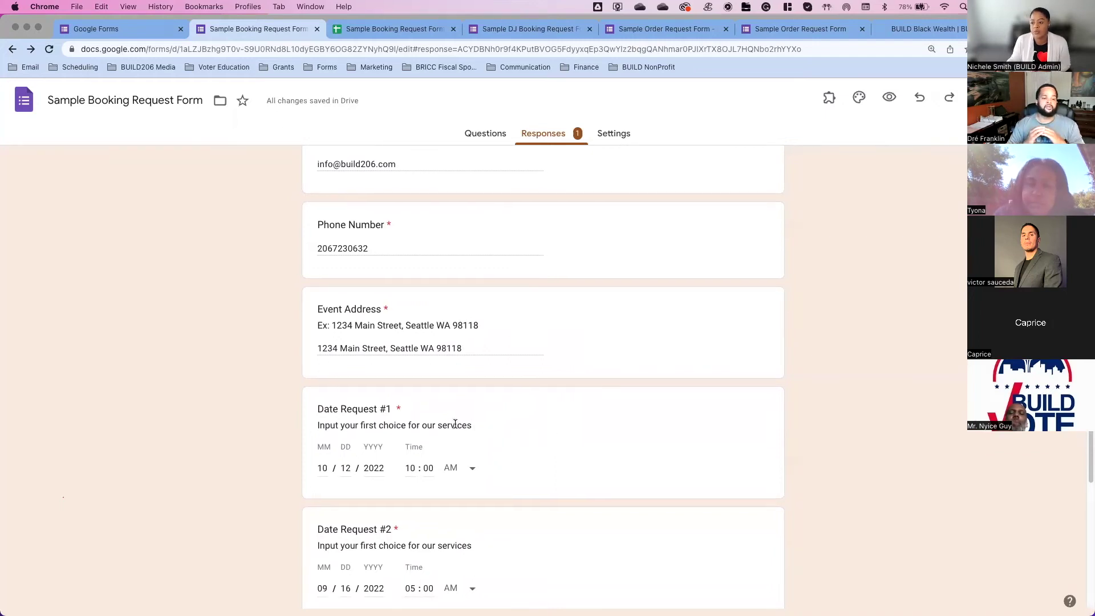
scroll(455, 425, "up", 3)
Step: Return to the Questions editor and scroll down to the Event Address question
left_click(474, 133)
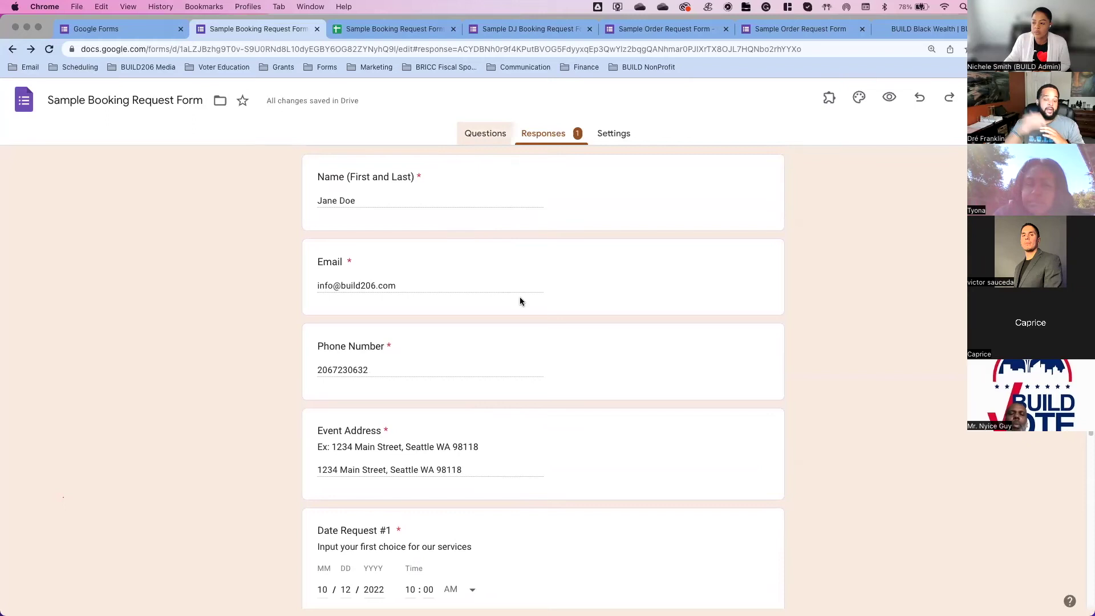
scroll(526, 409, "down", 1)
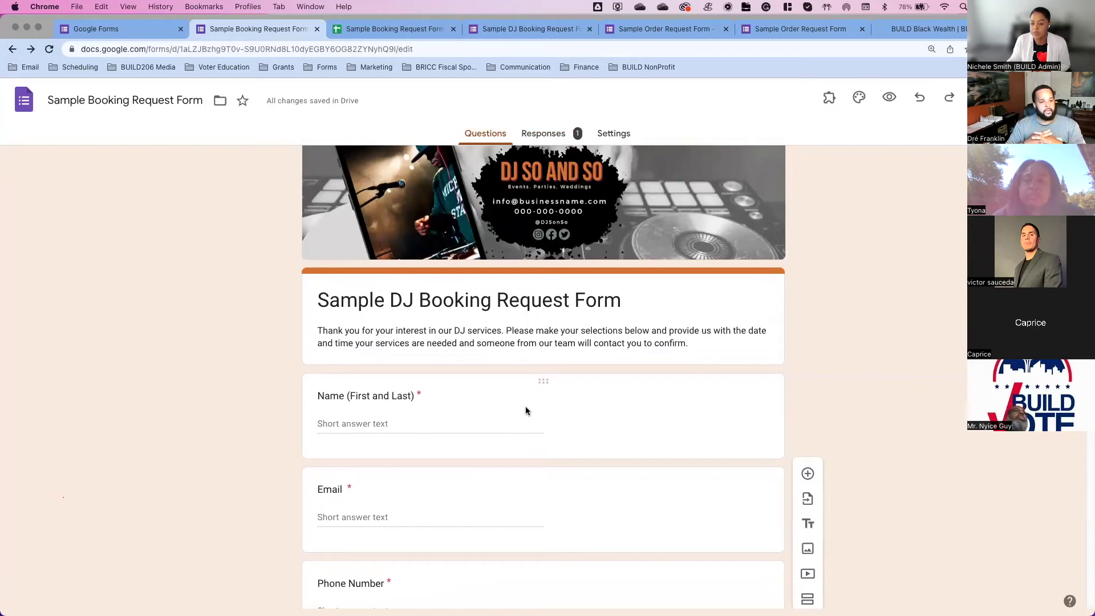
scroll(526, 408, "down", 1)
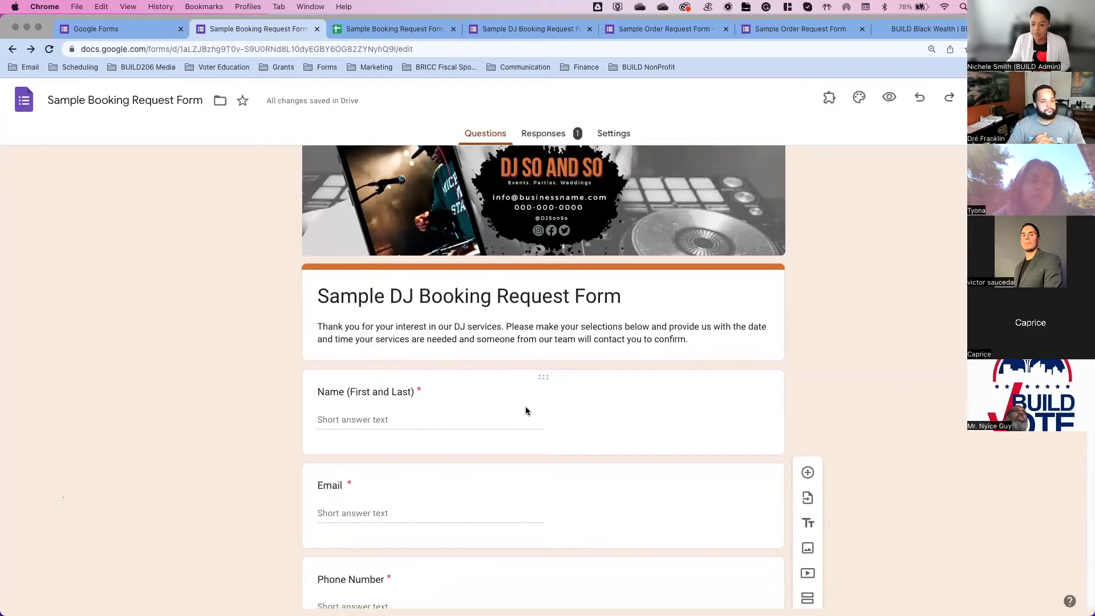
scroll(526, 411, "down", 1)
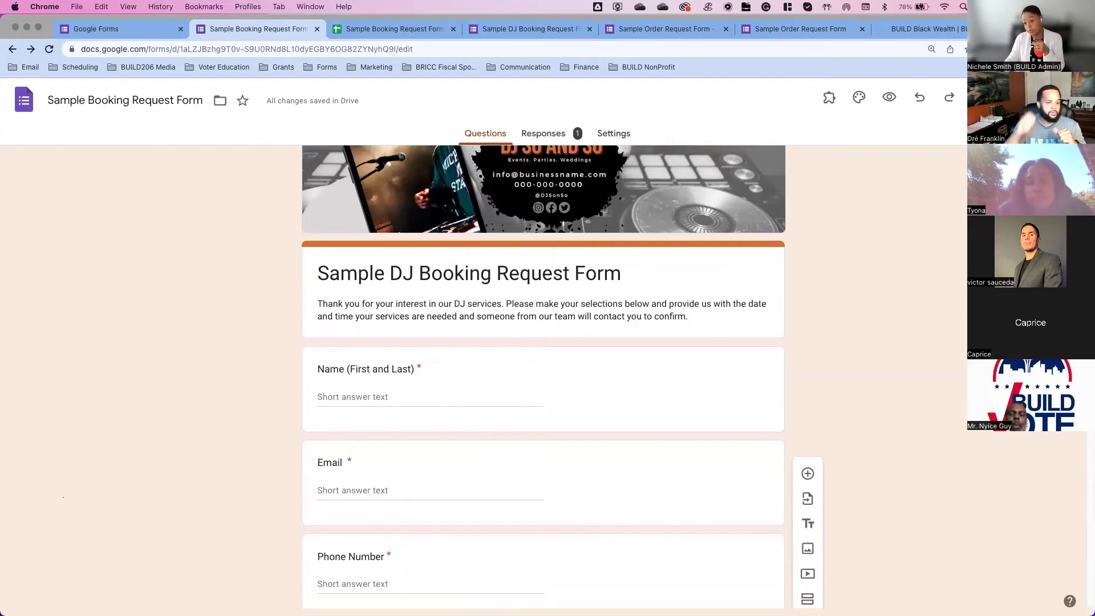
scroll(580, 396, "down", 3)
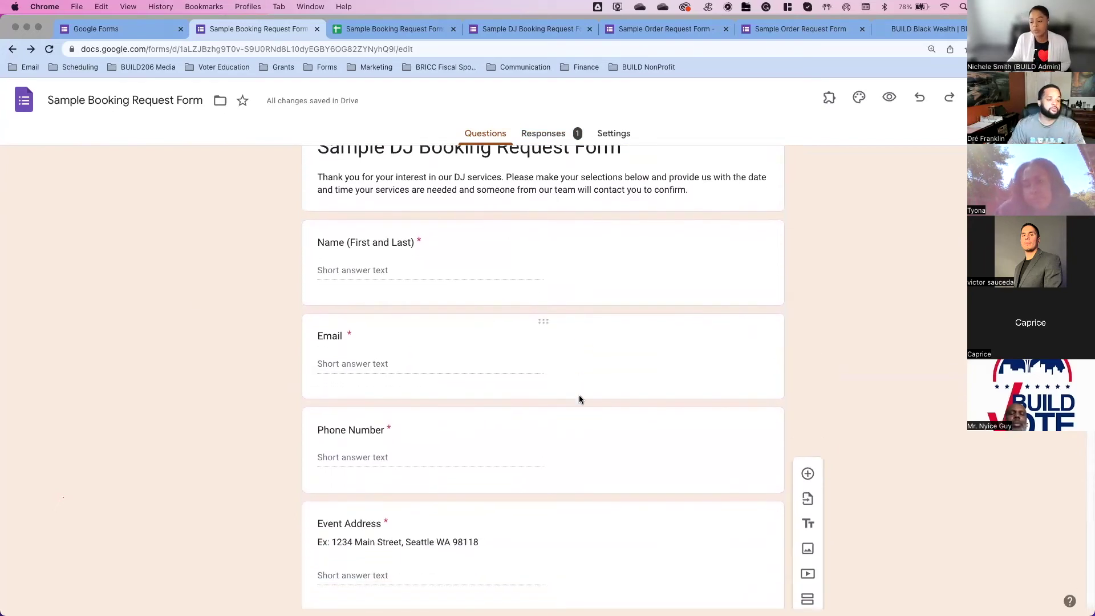
scroll(579, 399, "down", 5)
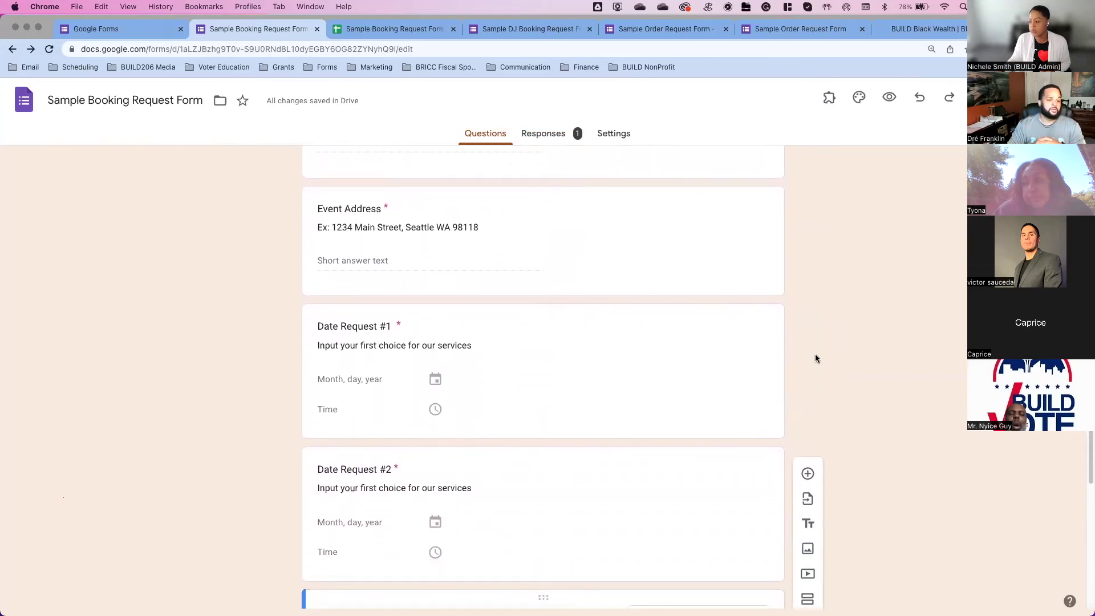
Step: Add a new question titled 'Choose an available date' below Event Address
left_click(780, 294)
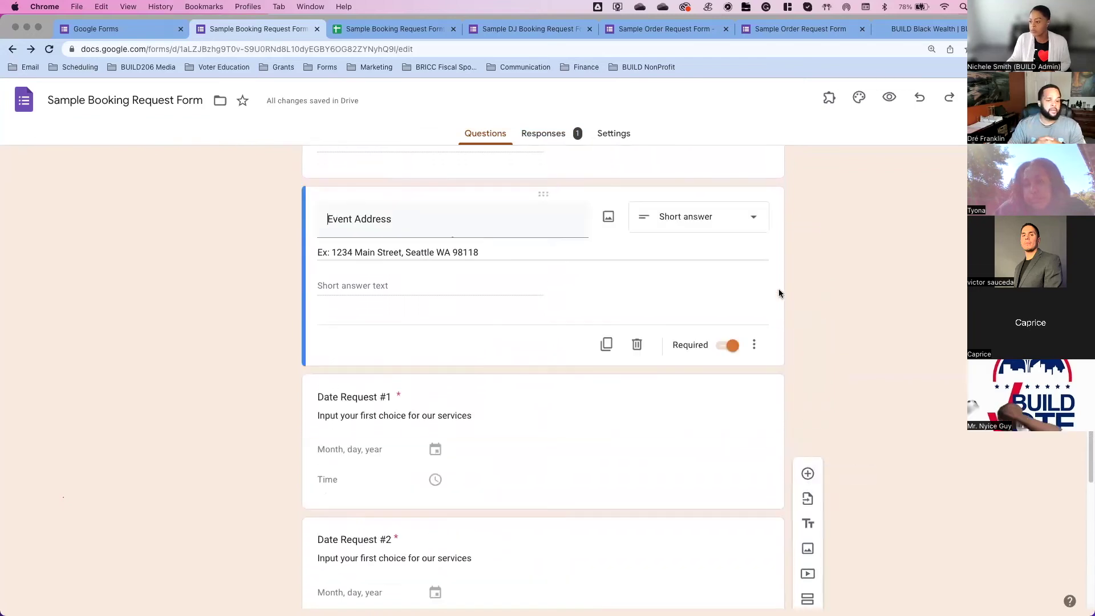
left_click(807, 202)
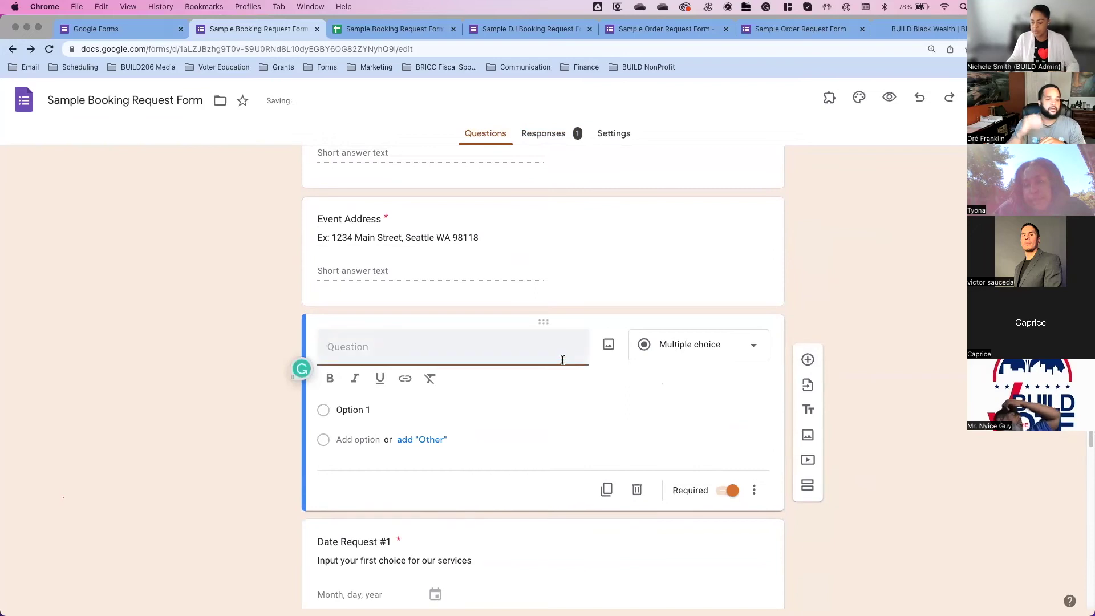
type("Choose an available date")
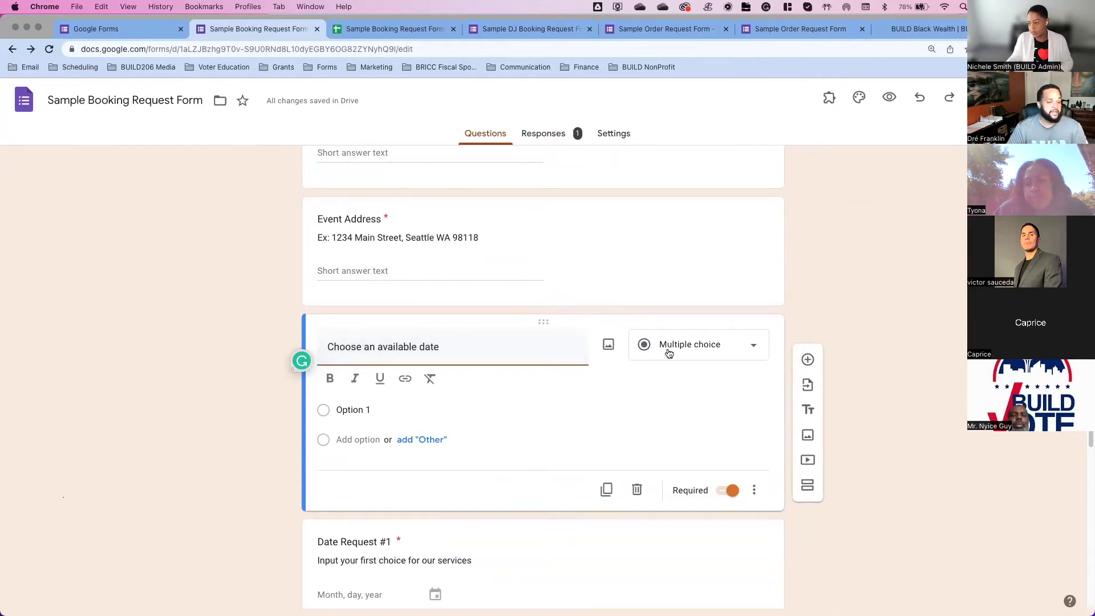
left_click(669, 353)
left_click(675, 356)
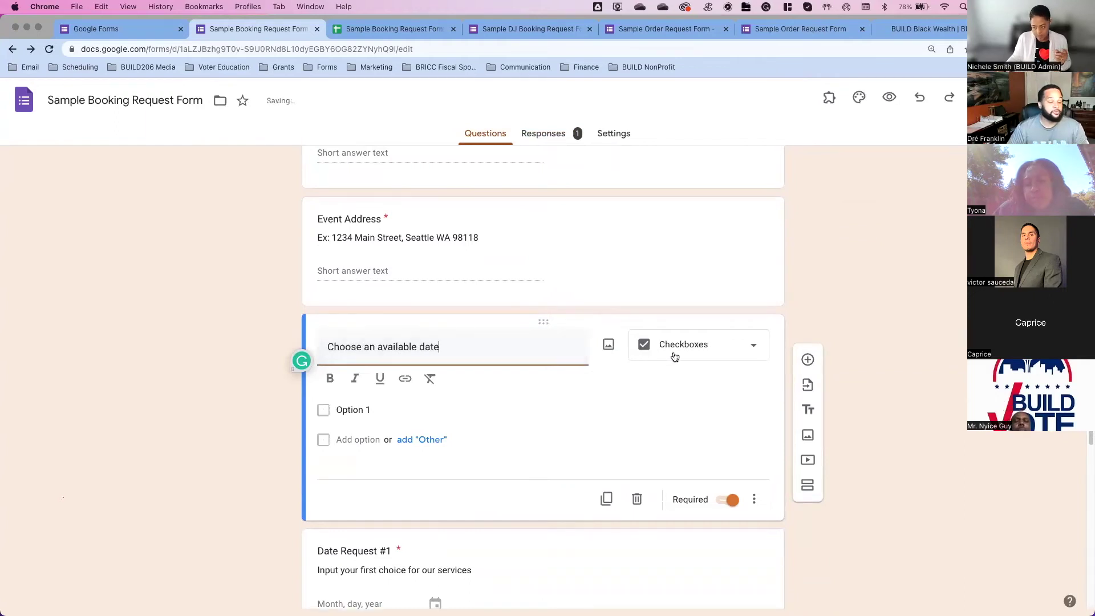
left_click(707, 356)
left_click(697, 311)
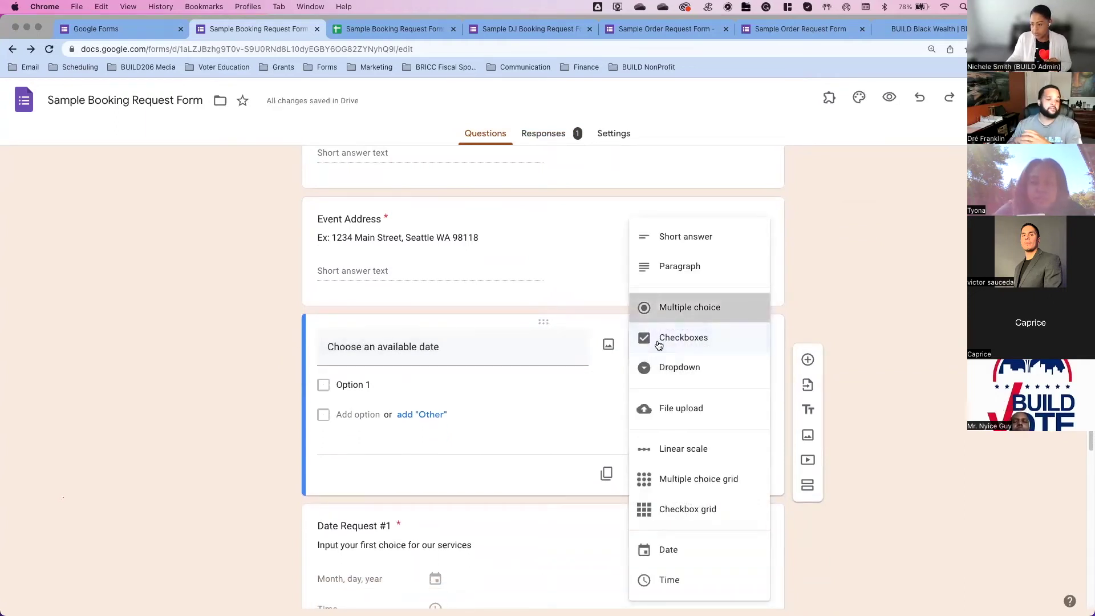
Step: Enter 'September 1st, 2022 - 10am' as the first option and make the question Checkboxes
left_click(389, 377)
type("Septe")
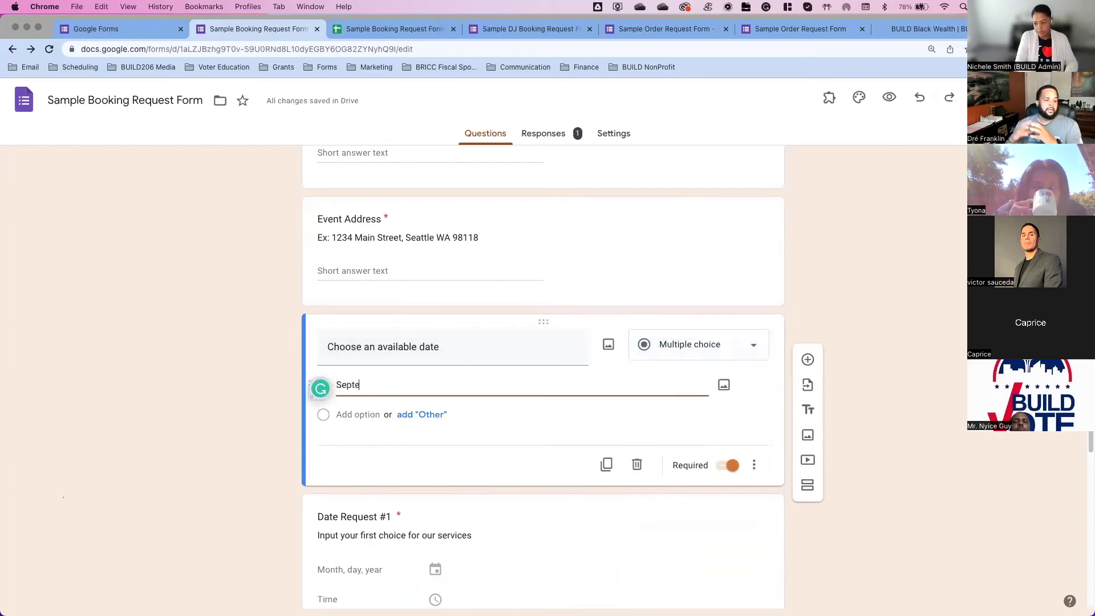
type("mber 1st,")
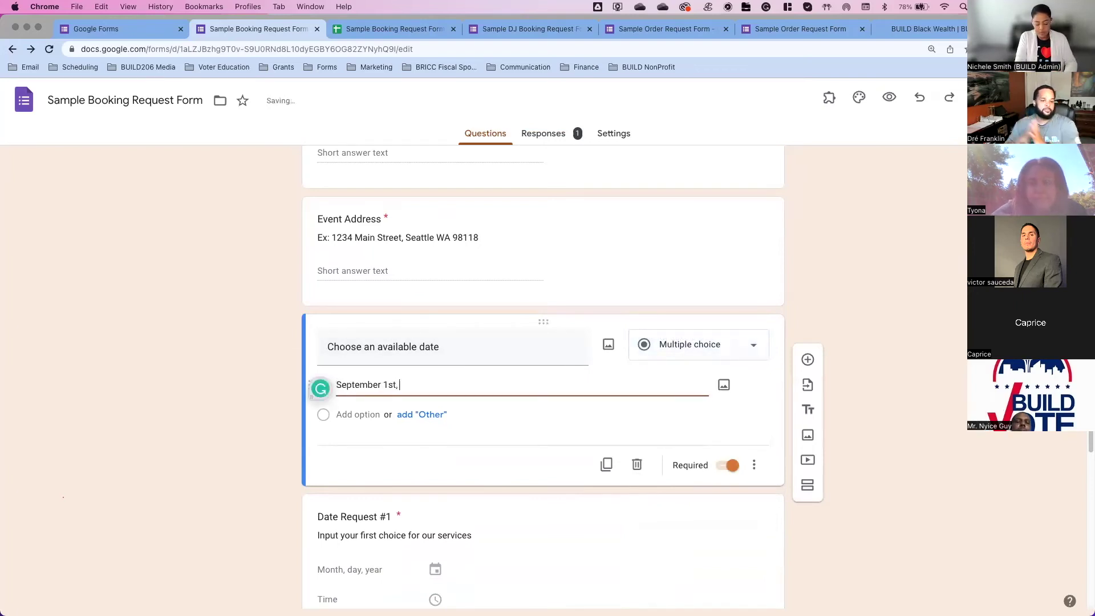
type(" 2022 - 10am")
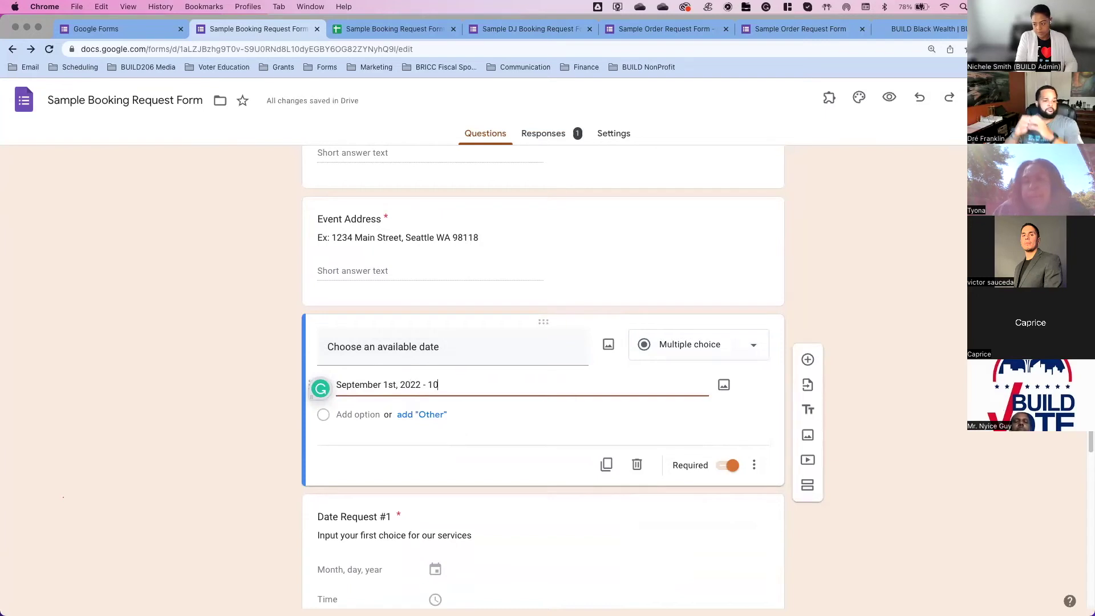
left_click(521, 437)
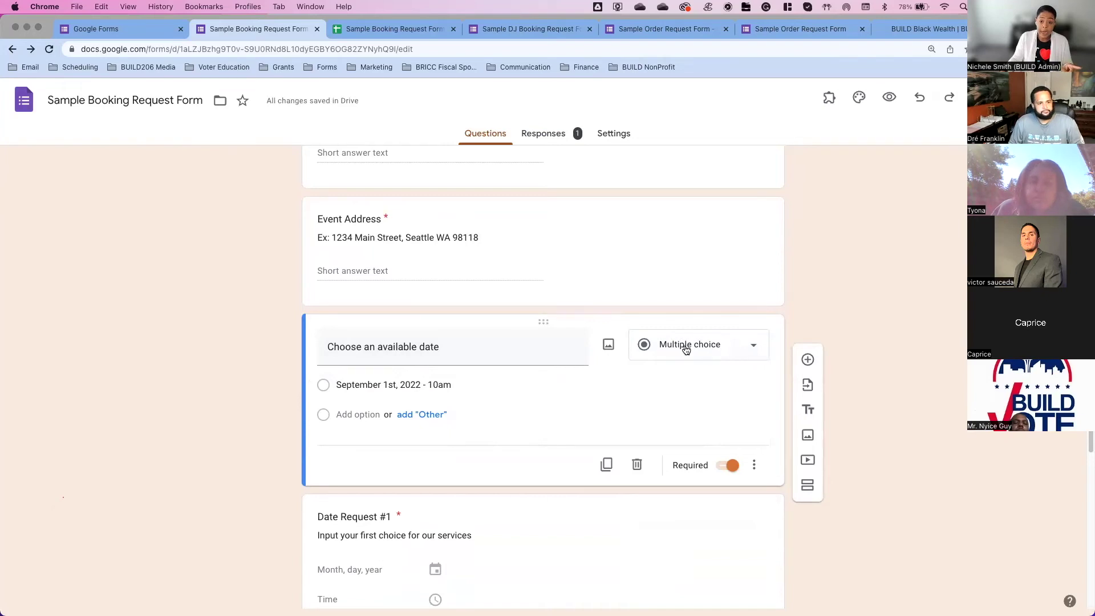
left_click(733, 357)
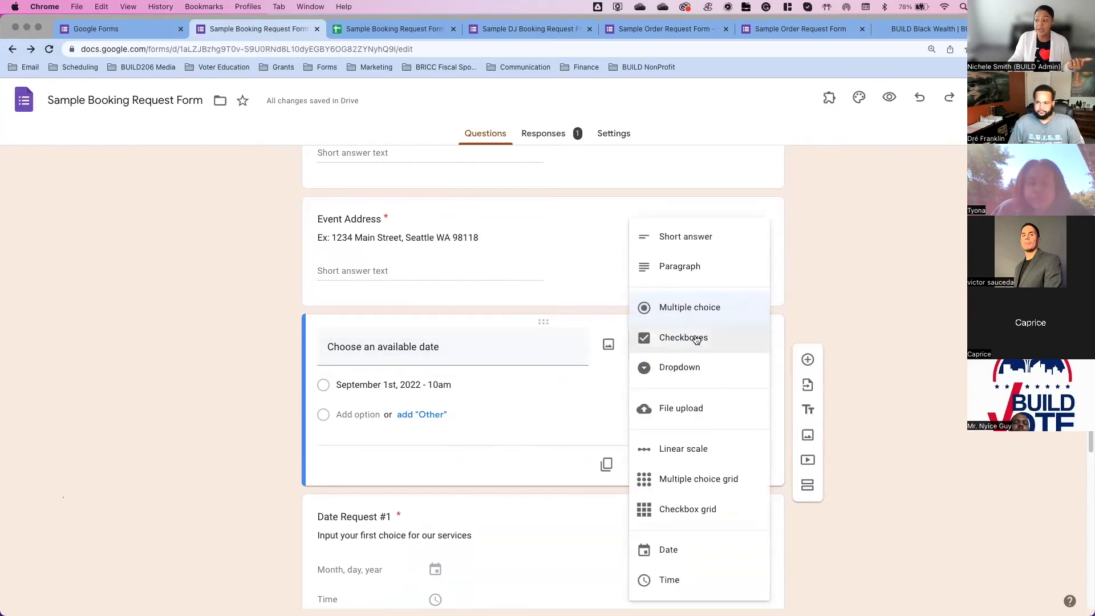
left_click(695, 338)
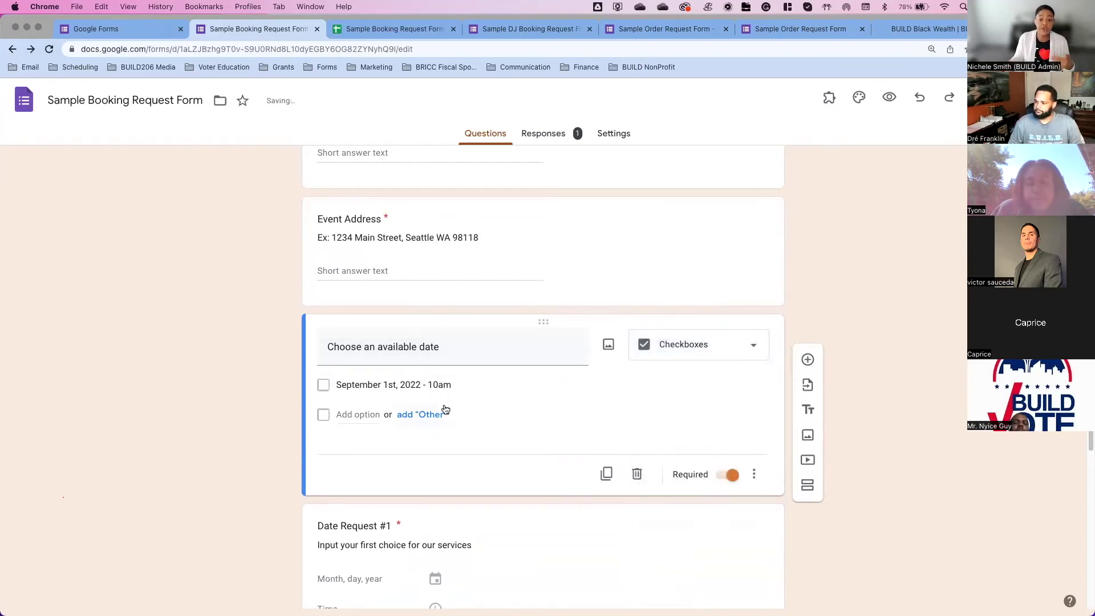
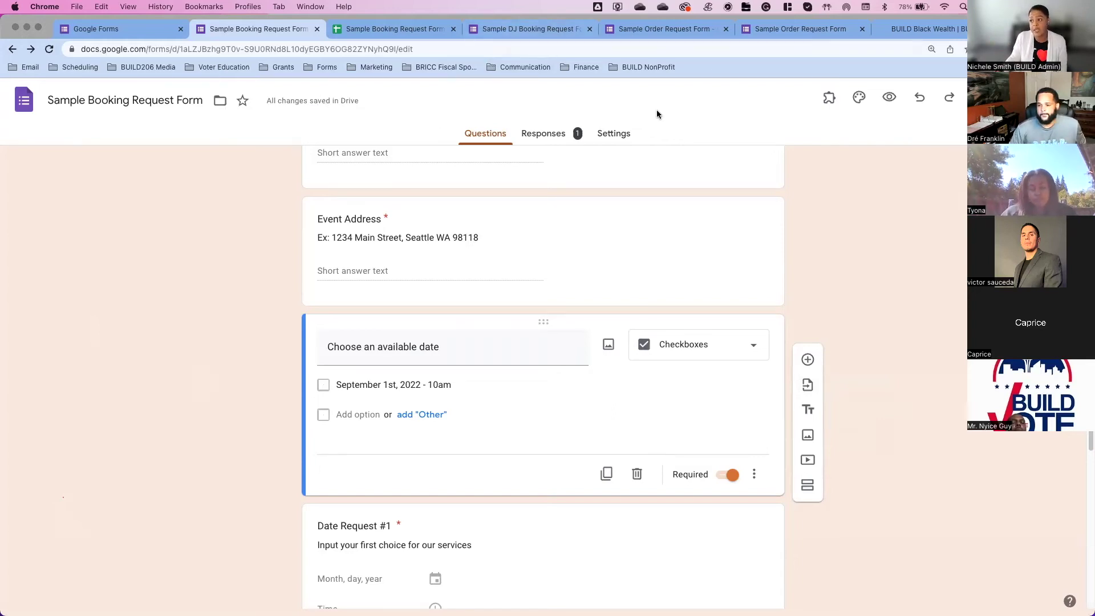
Step: Switch to the Sample Order Request Form browser tab to bring up its editor
left_click(666, 31)
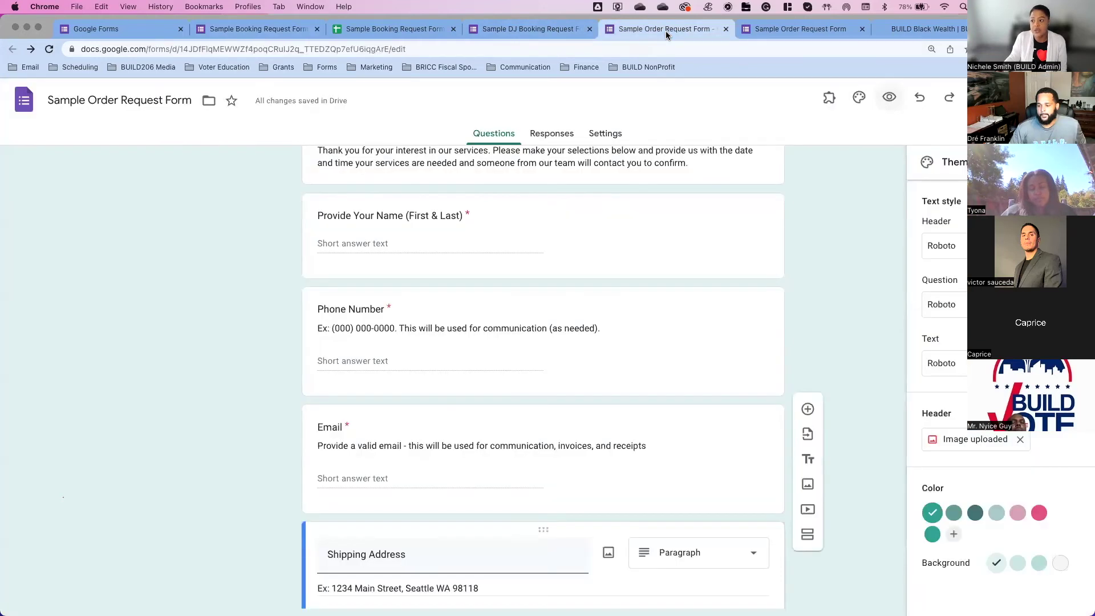
scroll(672, 215, "up", 5)
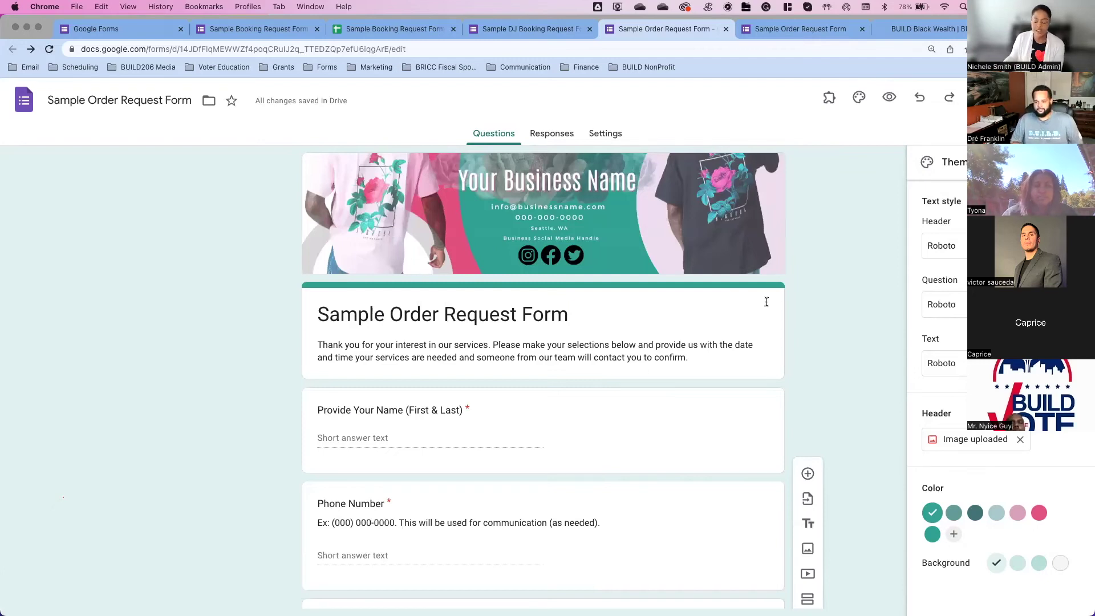
scroll(767, 302, "down", 2)
scroll(766, 301, "down", 2)
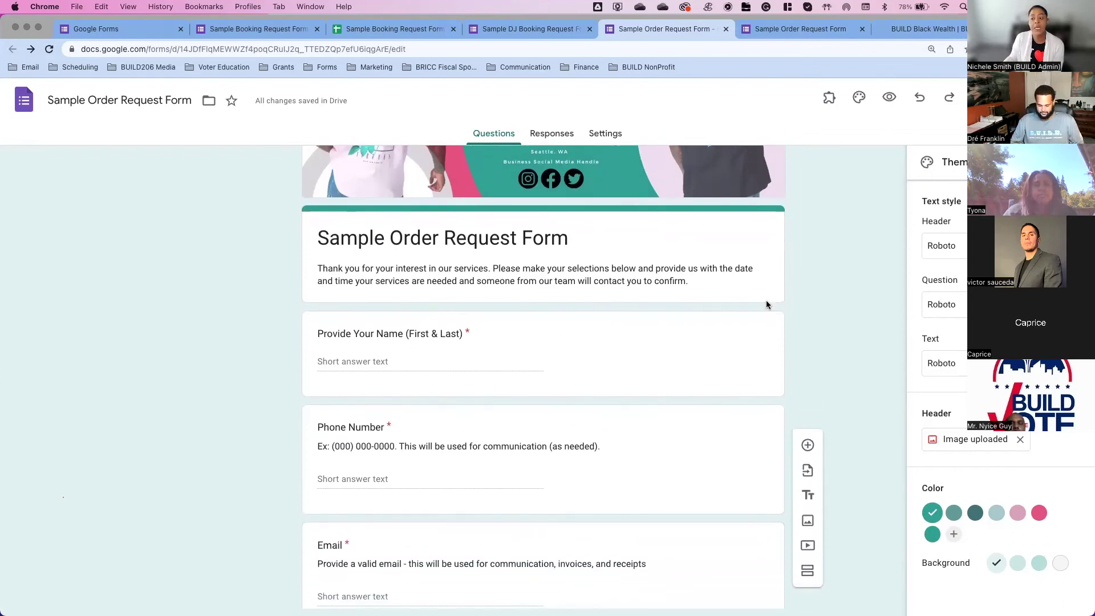
scroll(766, 302, "down", 5)
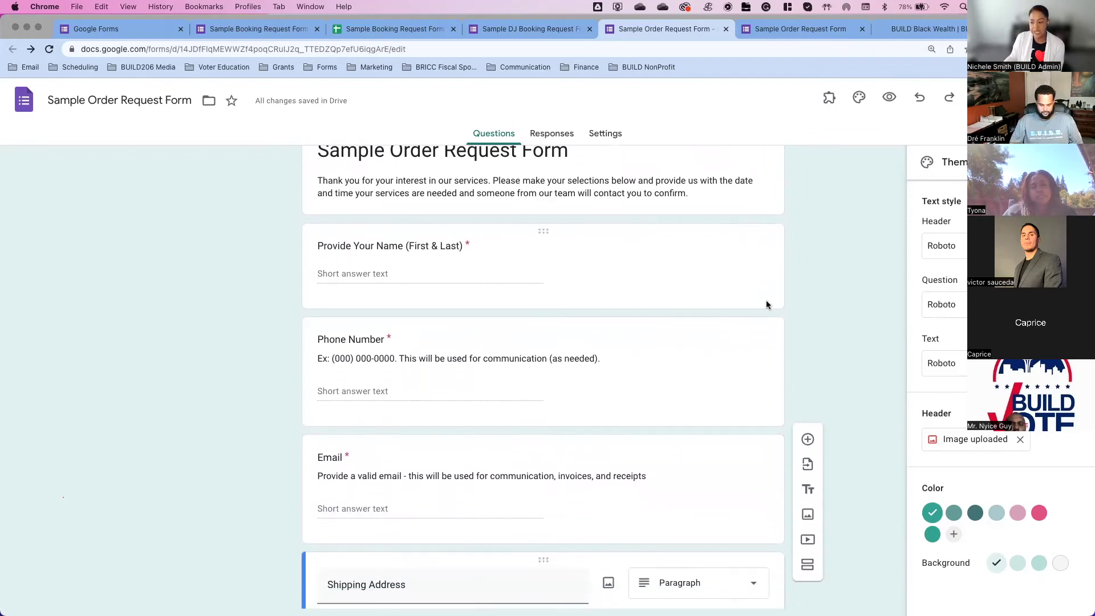
scroll(767, 305, "down", 5)
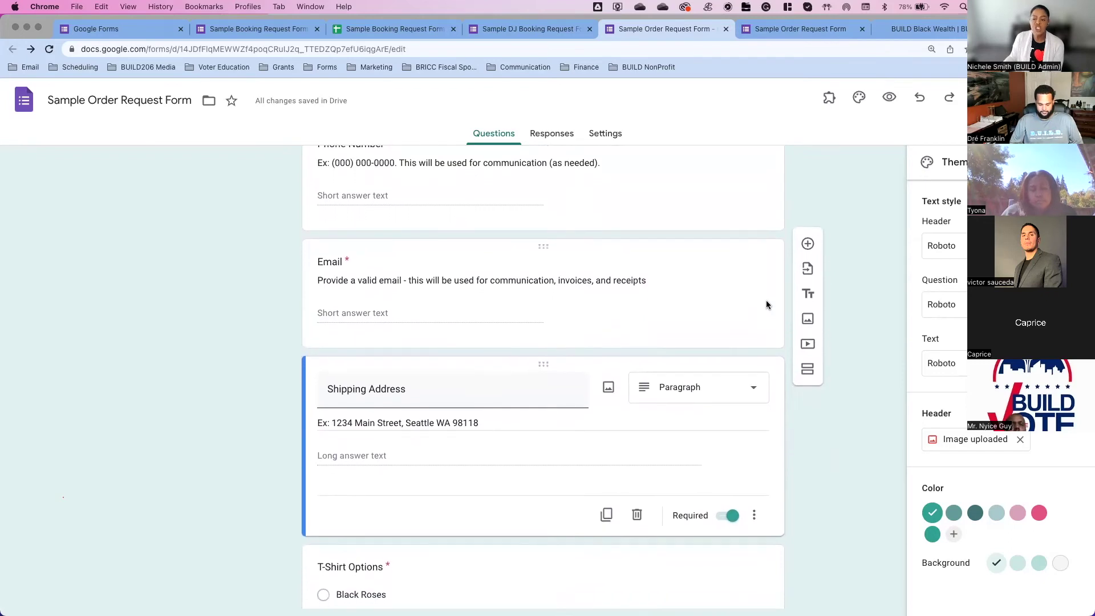
scroll(767, 304, "down", 5)
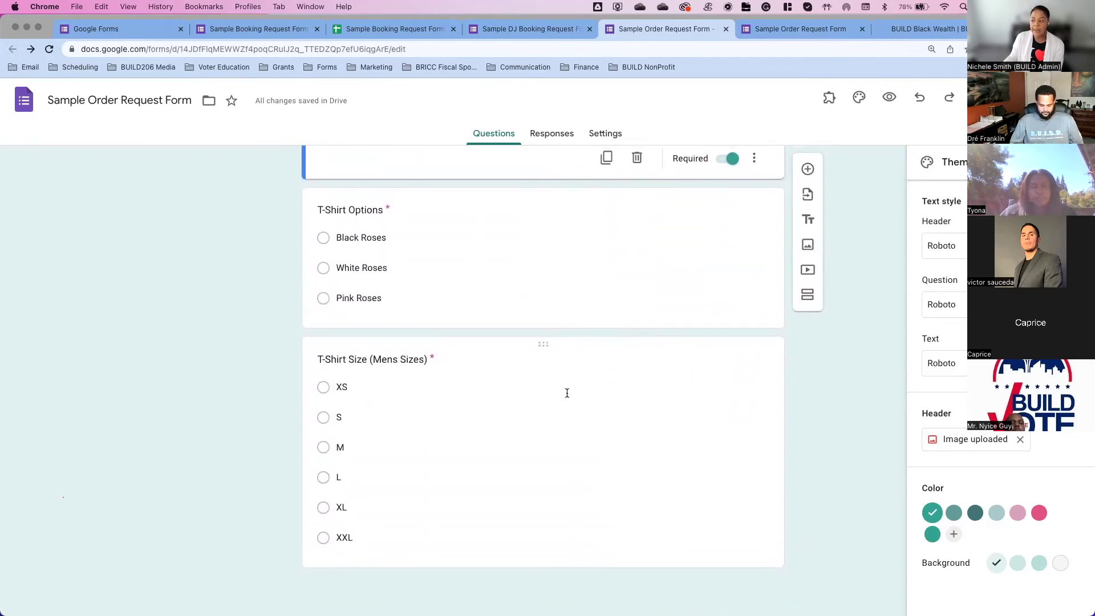
scroll(567, 393, "up", 10)
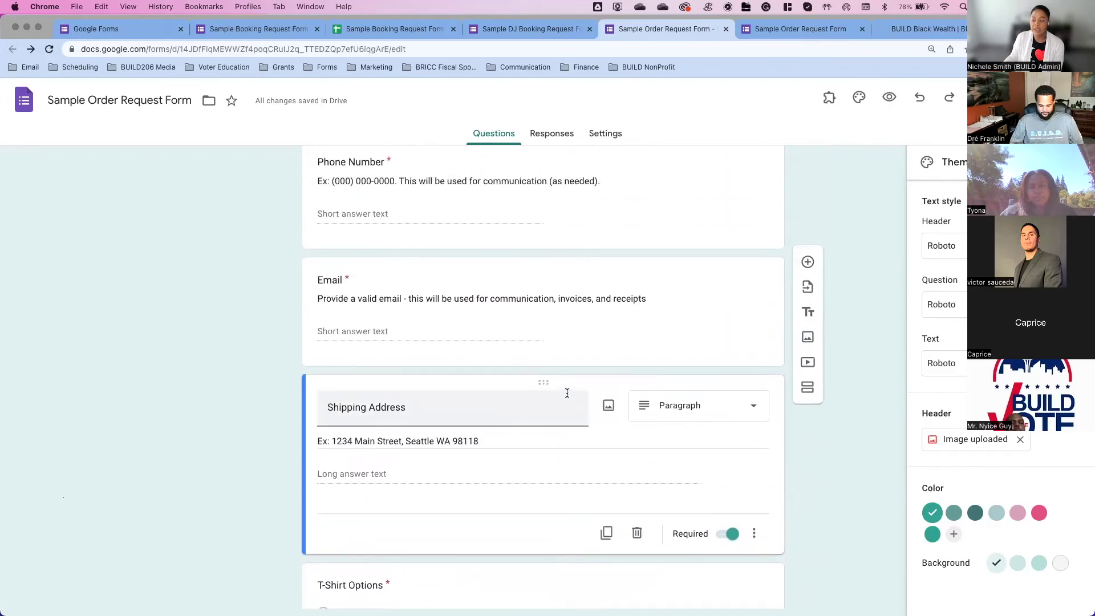
scroll(567, 393, "up", 5)
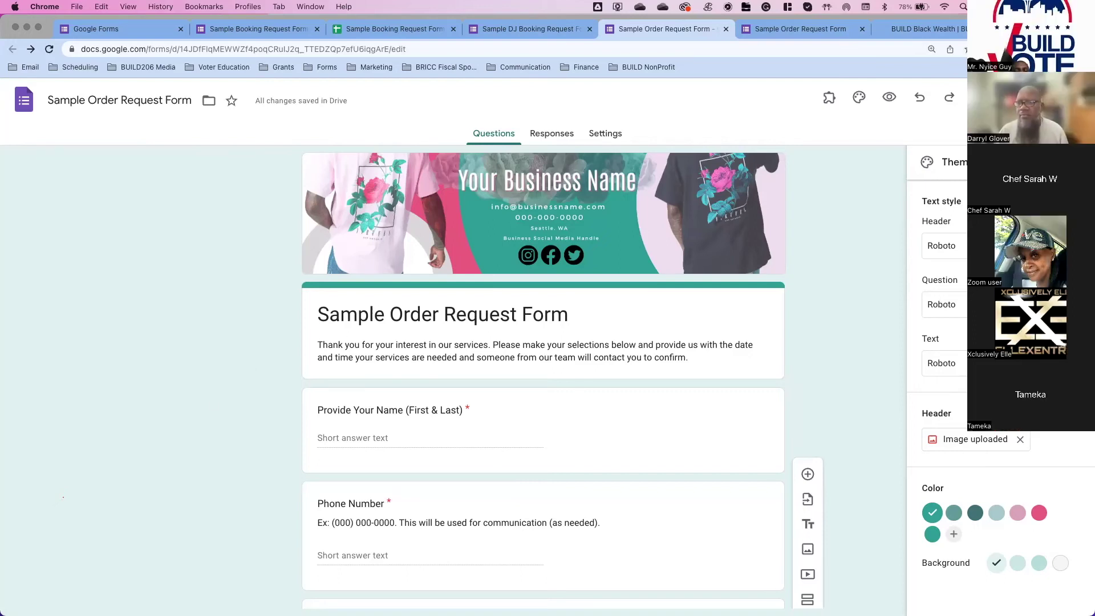
Step: Preview the order form as respondents see it, then return to editing its title card
left_click(888, 97)
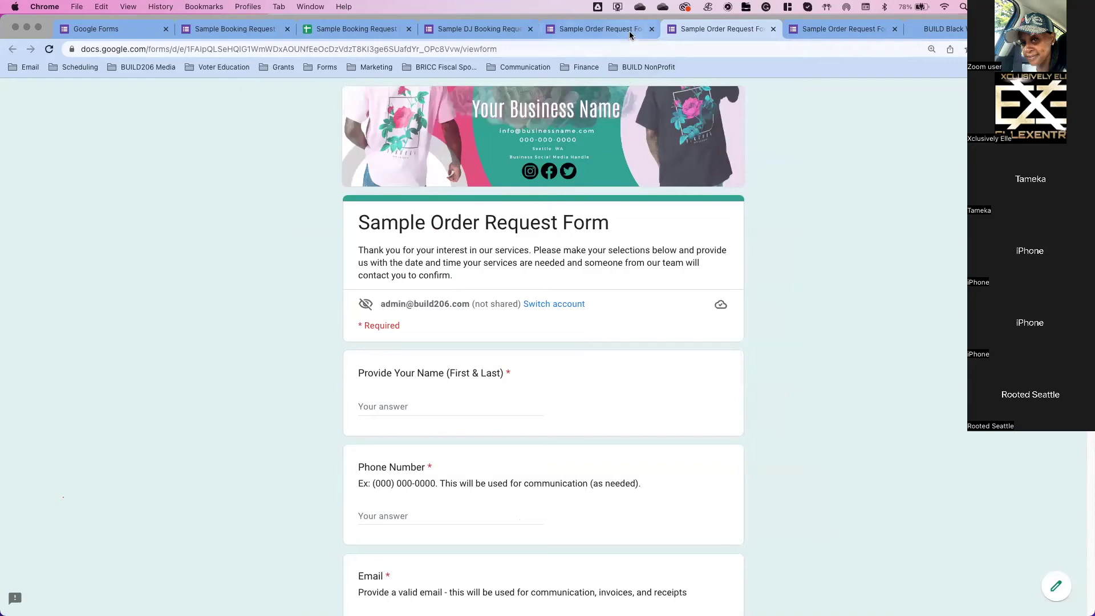
left_click(591, 31)
left_click(625, 333)
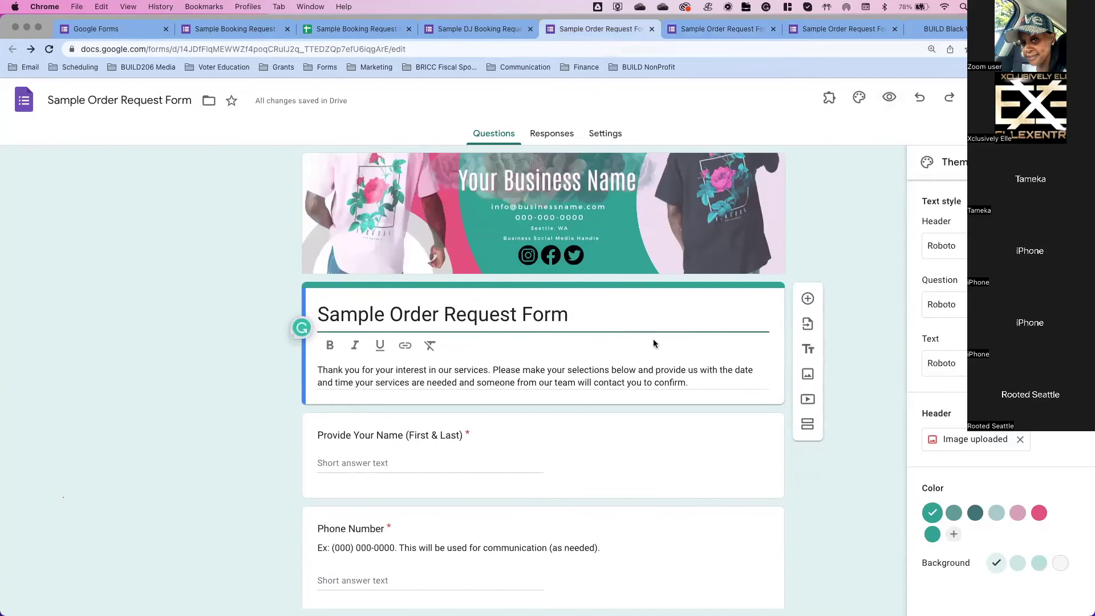
Step: Strip the formatting from the whole form description text
triple_click(709, 384)
left_click(480, 391)
left_click(538, 344)
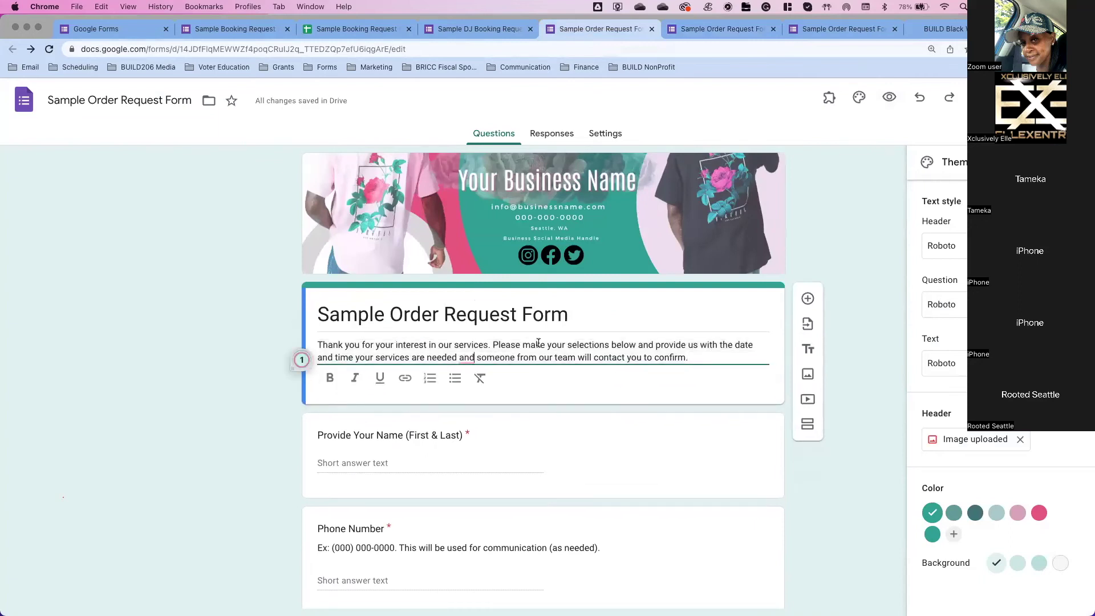
left_click(575, 319)
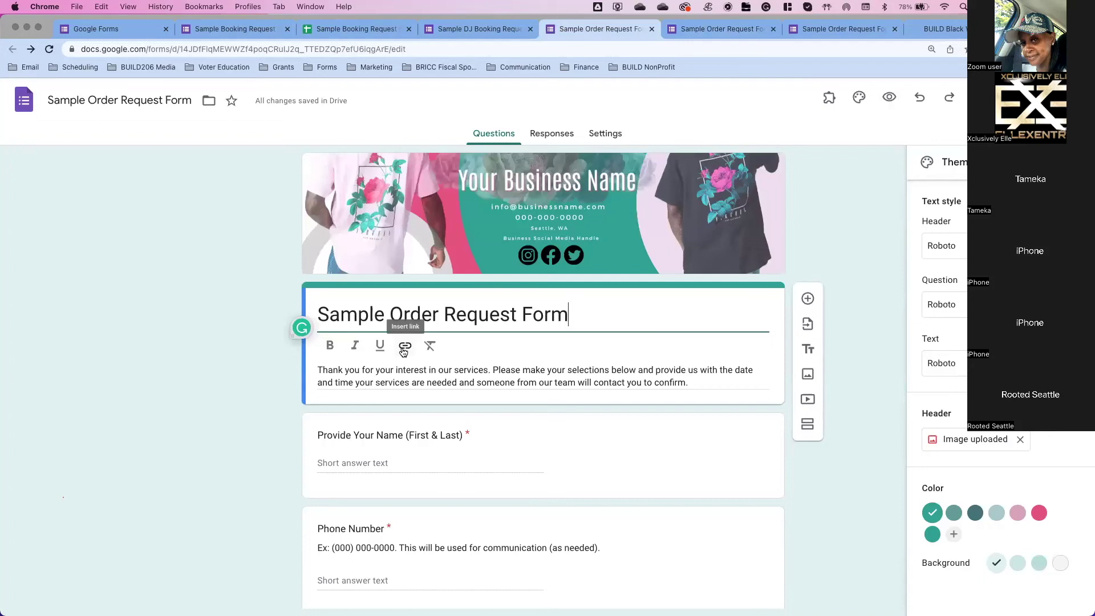
Step: Add a new description line reading 'Visit us at linktr.ee/rosetshirts'
triple_click(709, 378)
left_click(707, 355)
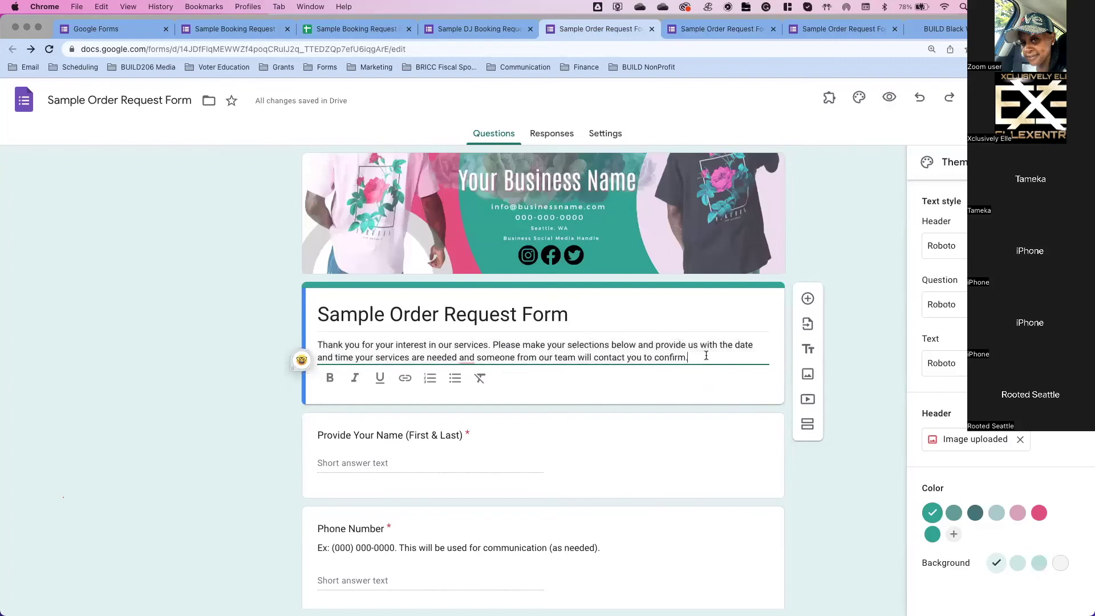
key("Return")
type("Visit us a")
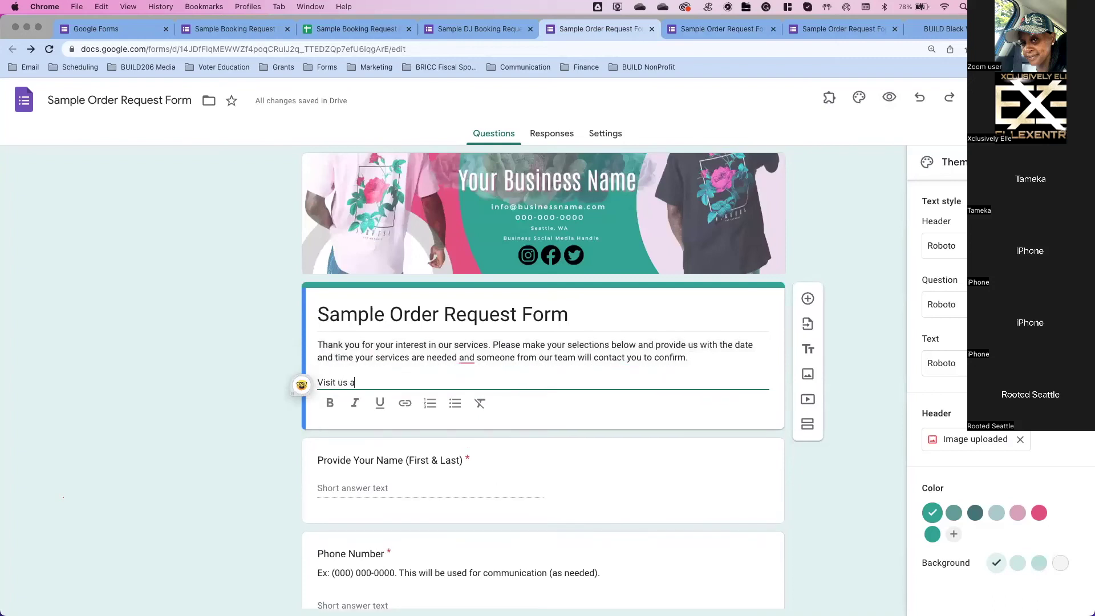
type("t link.tr")
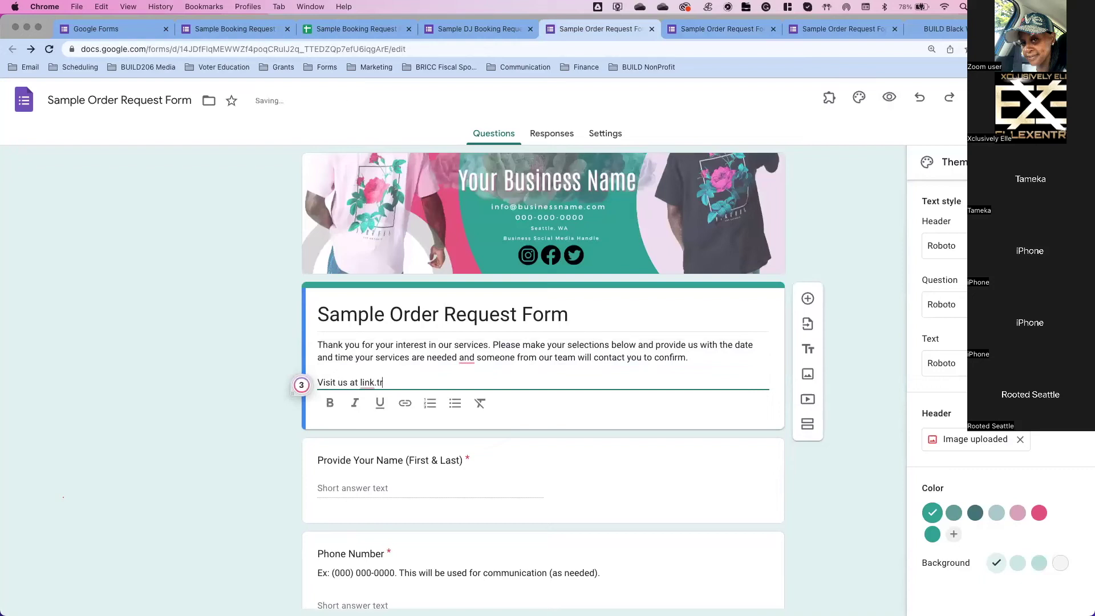
key("BackSpace")
key("BackSpace")
key("BackSpace")
type("tr.e")
type("e/")
type("ro")
type("shirts")
Step: Hyperlink the linktr.ee/rosetshirts text to the same address linktr.ee/rosetshirts
left_click_drag(437, 383, 360, 384)
left_click(404, 404)
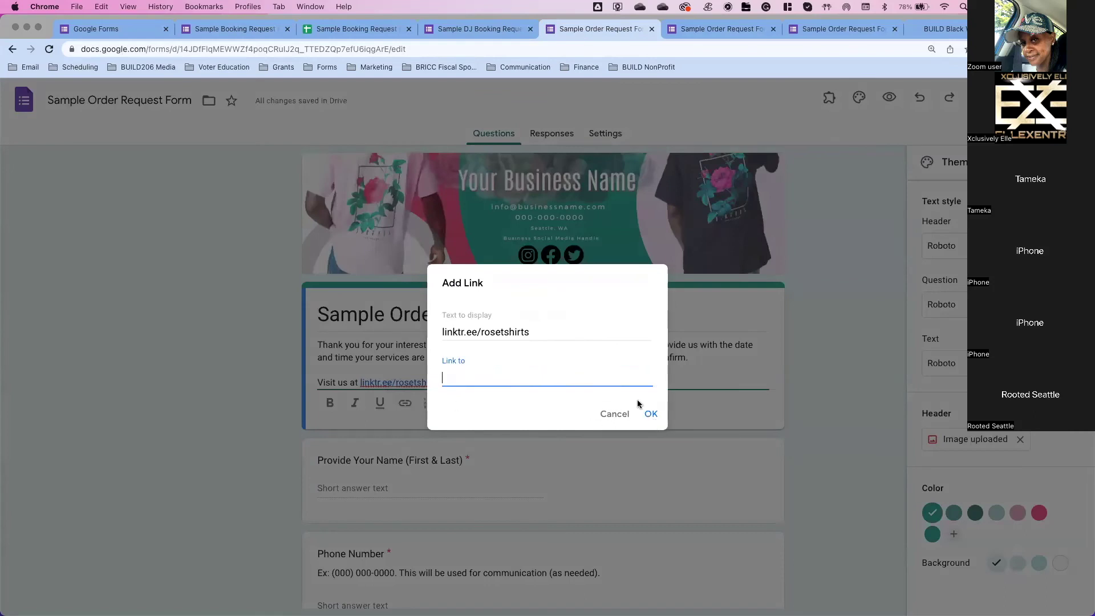
left_click_drag(536, 332, 431, 332)
key("cmd+c")
left_click(474, 370)
key("cmd+v")
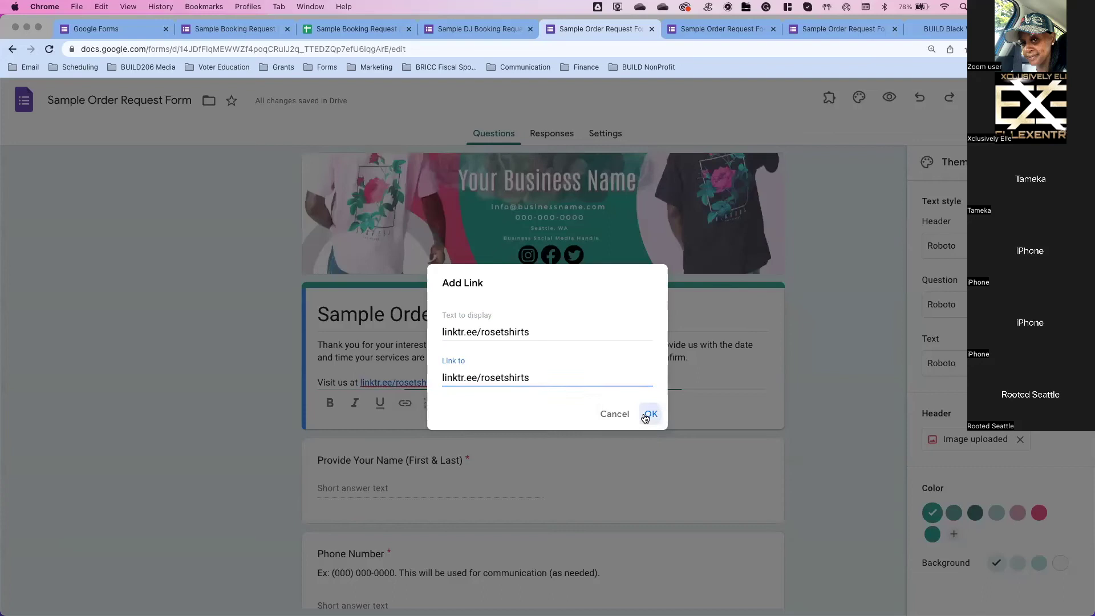
left_click(645, 418)
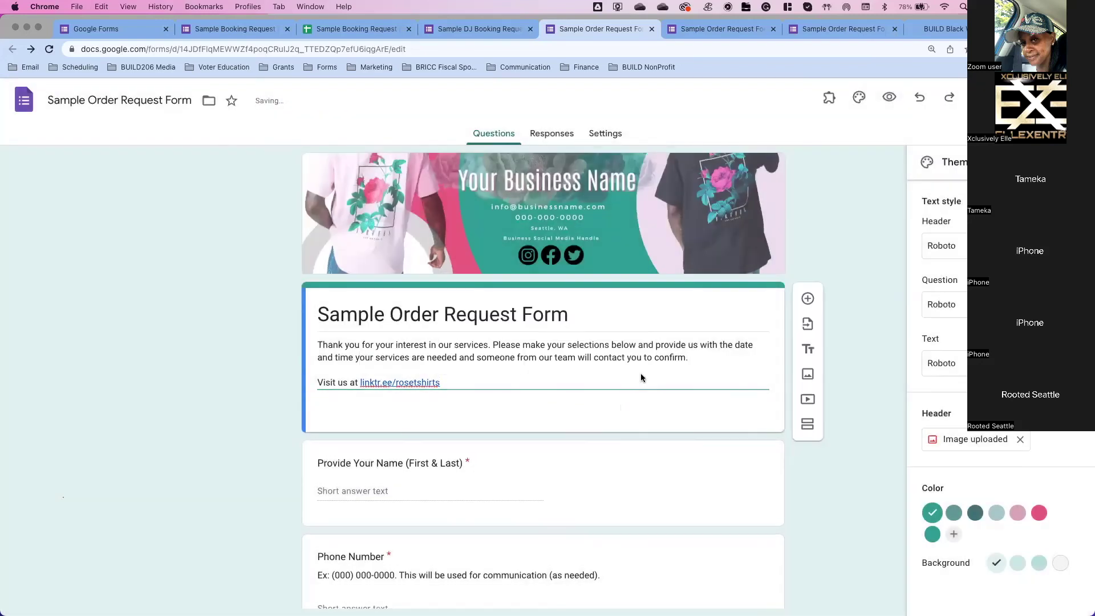
left_click(774, 29)
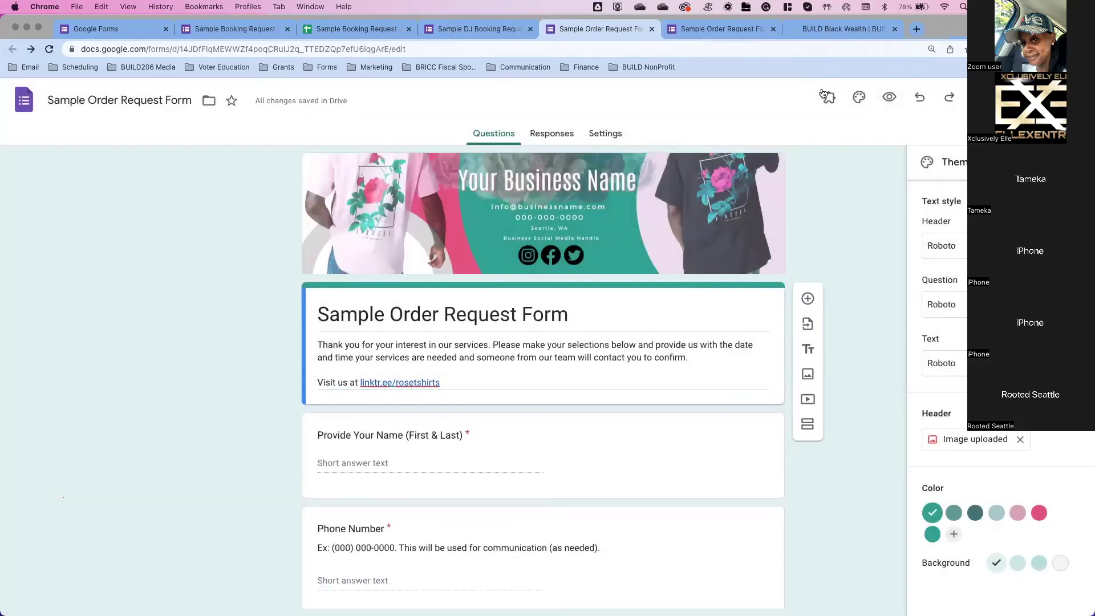
left_click(888, 96)
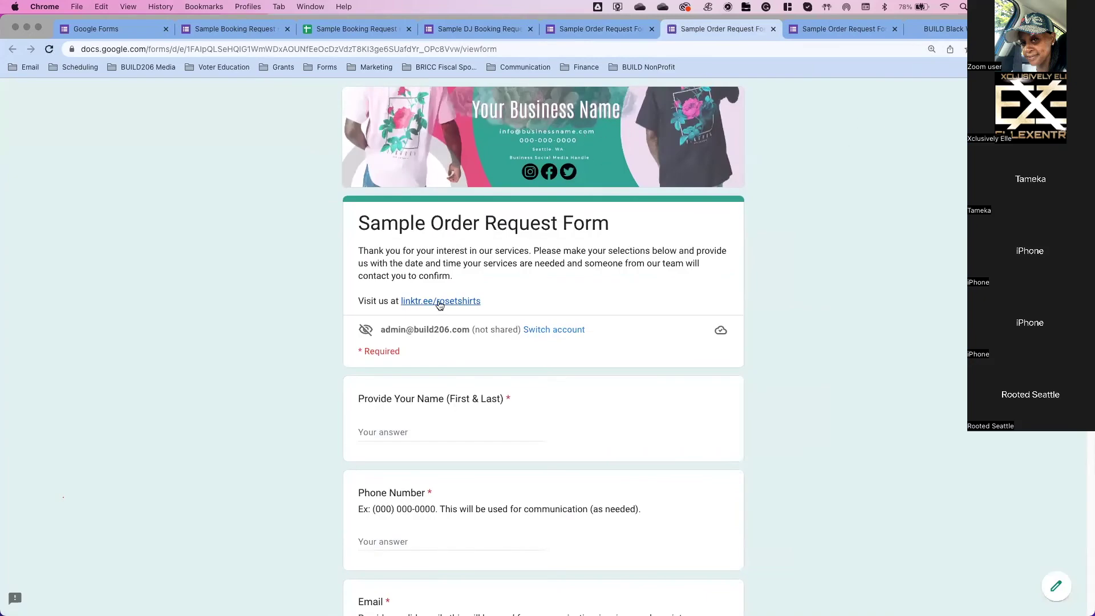
scroll(440, 306, "down", 1)
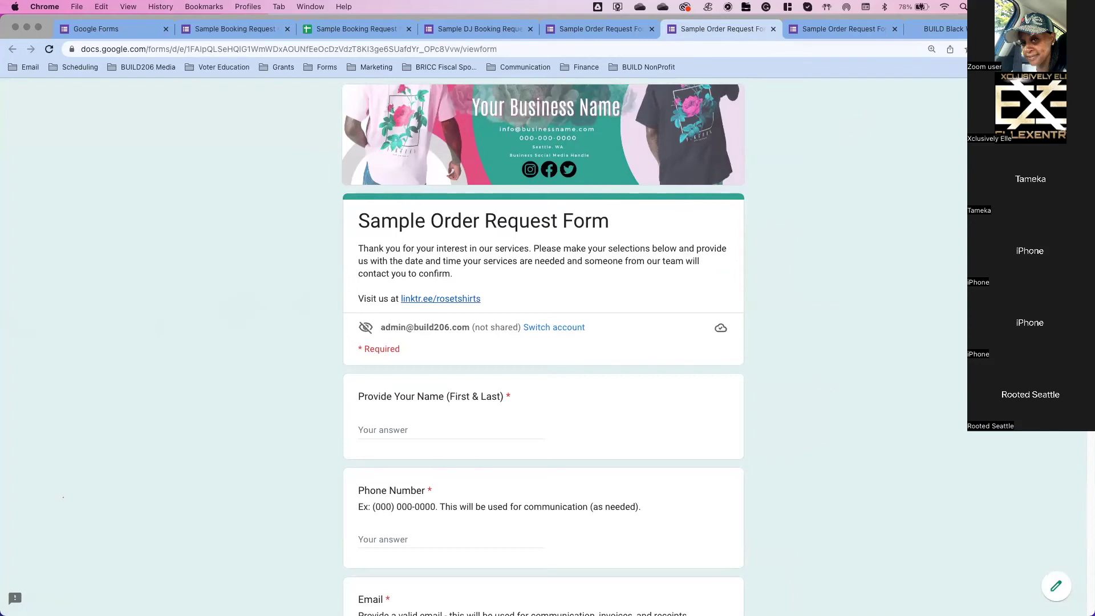
left_click(633, 33)
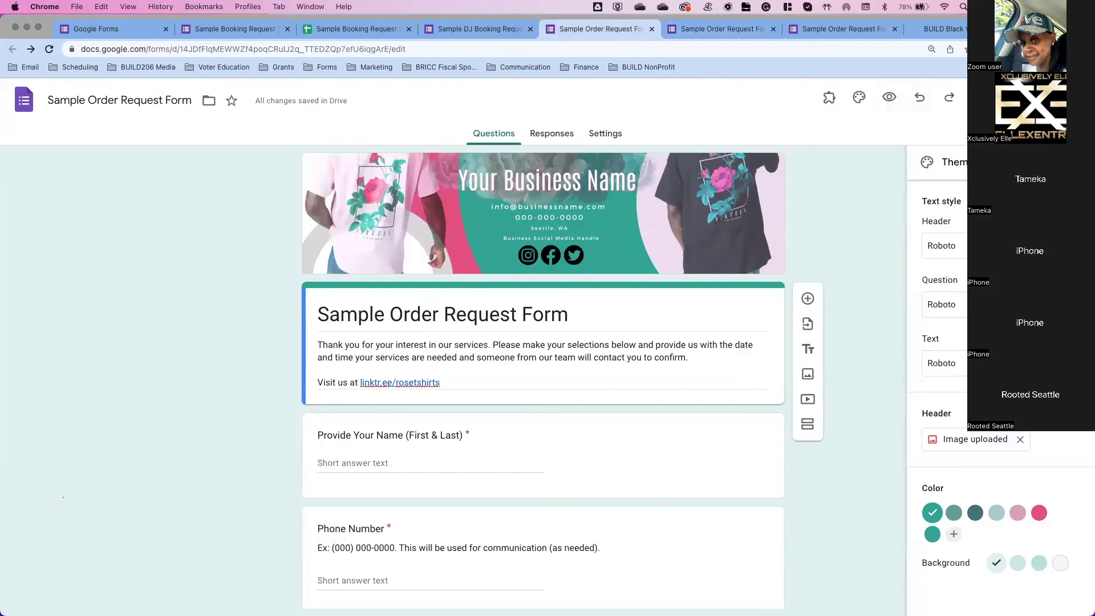
left_click(996, 98)
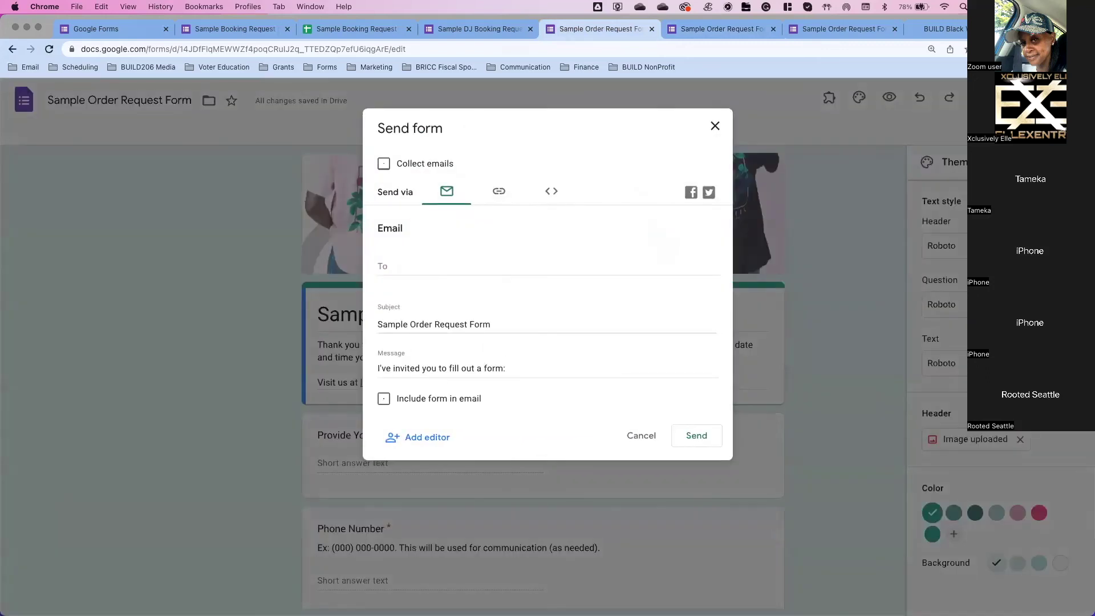
left_click(550, 193)
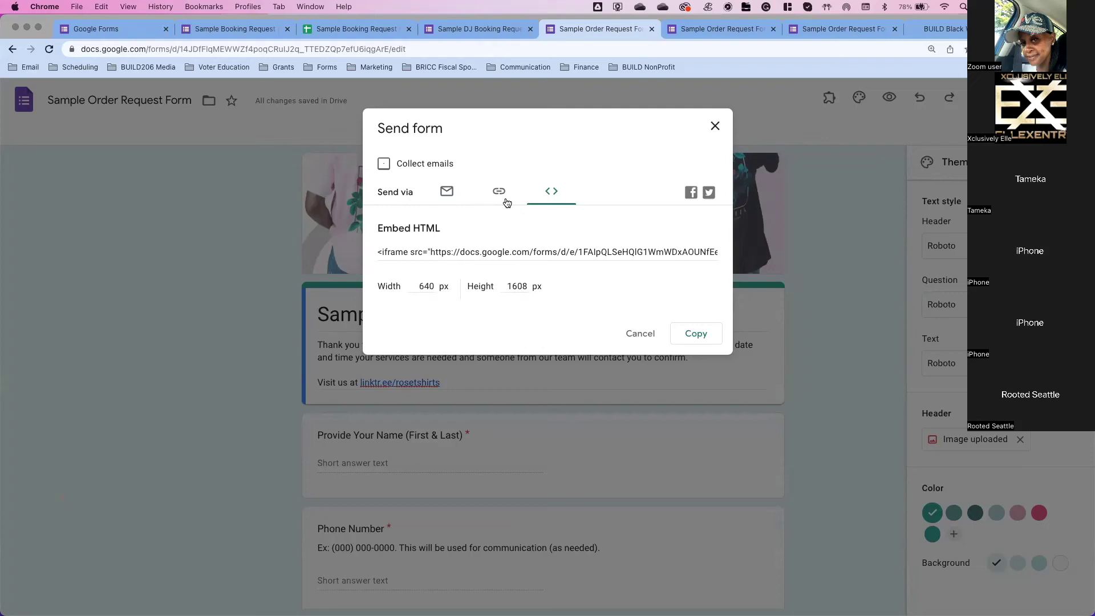
left_click(653, 337)
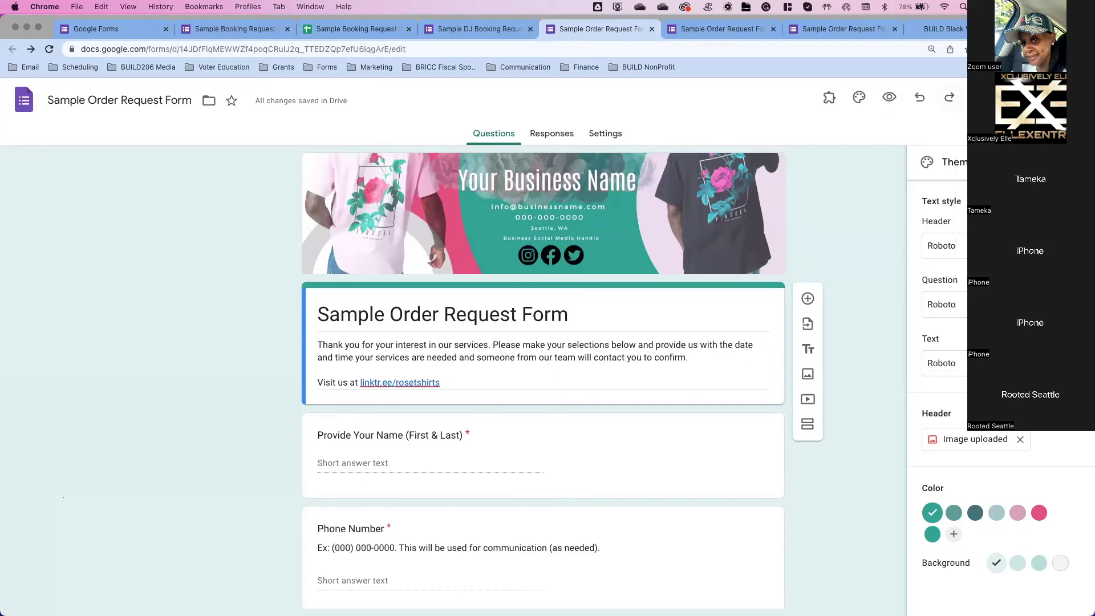
Step: Generate a shortened forms.gle link in the Send dialog's Link view, then close it
left_click(995, 97)
left_click(498, 191)
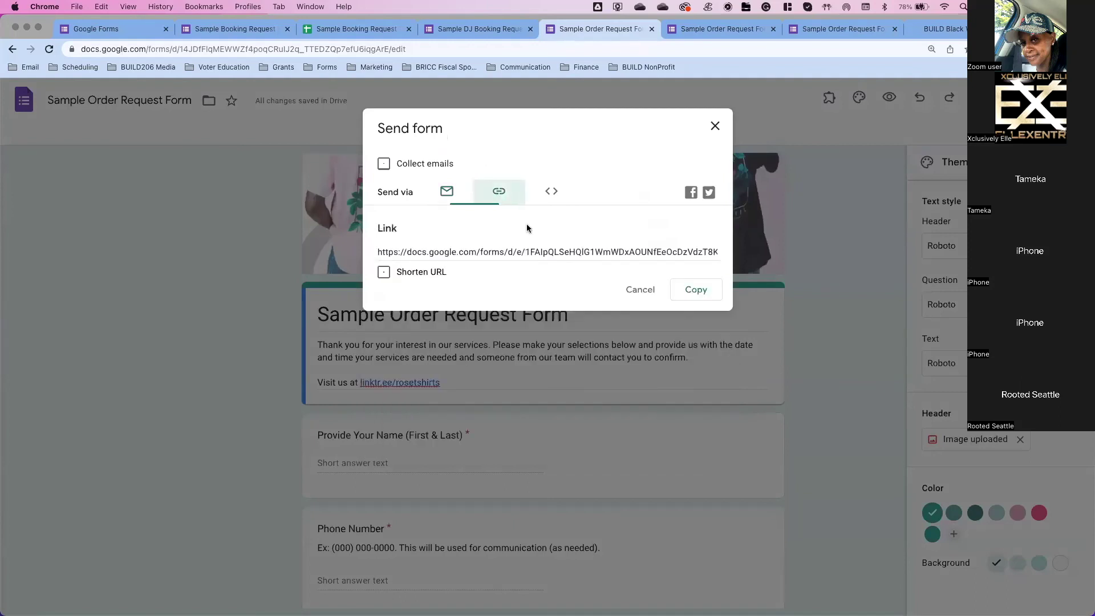
left_click(384, 273)
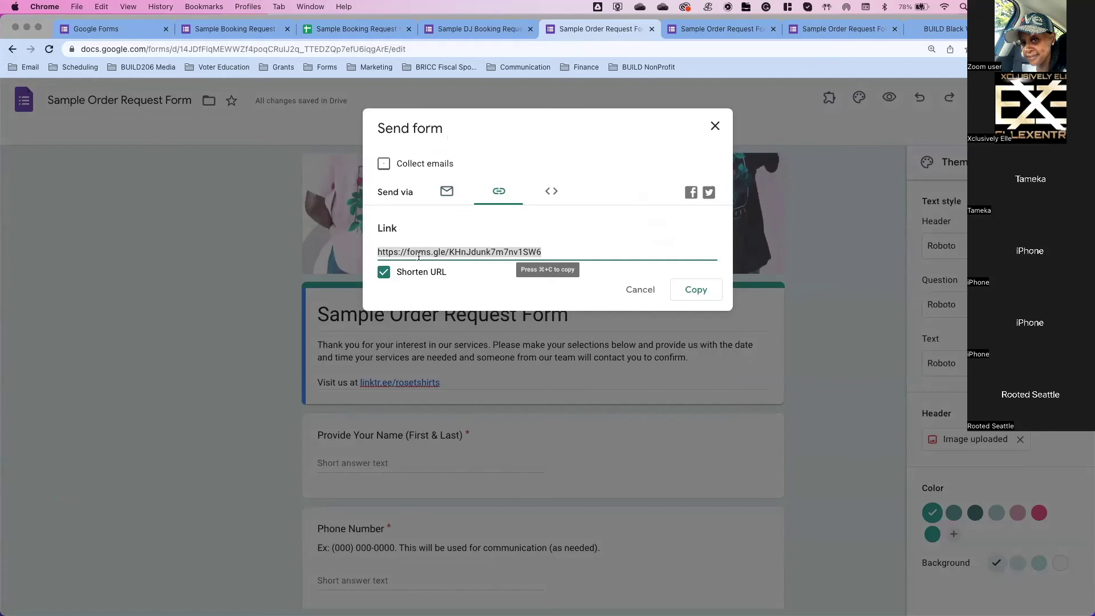
left_click(642, 290)
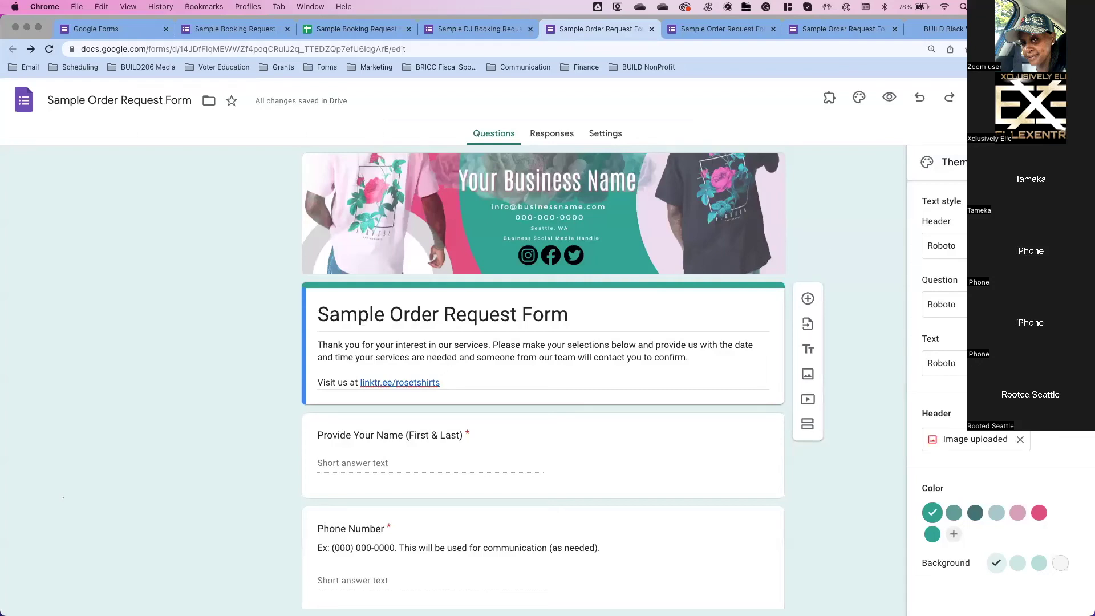
Step: Close the Theme panel and advance the slideshow to the Form Publisher add-on slide
key("Escape")
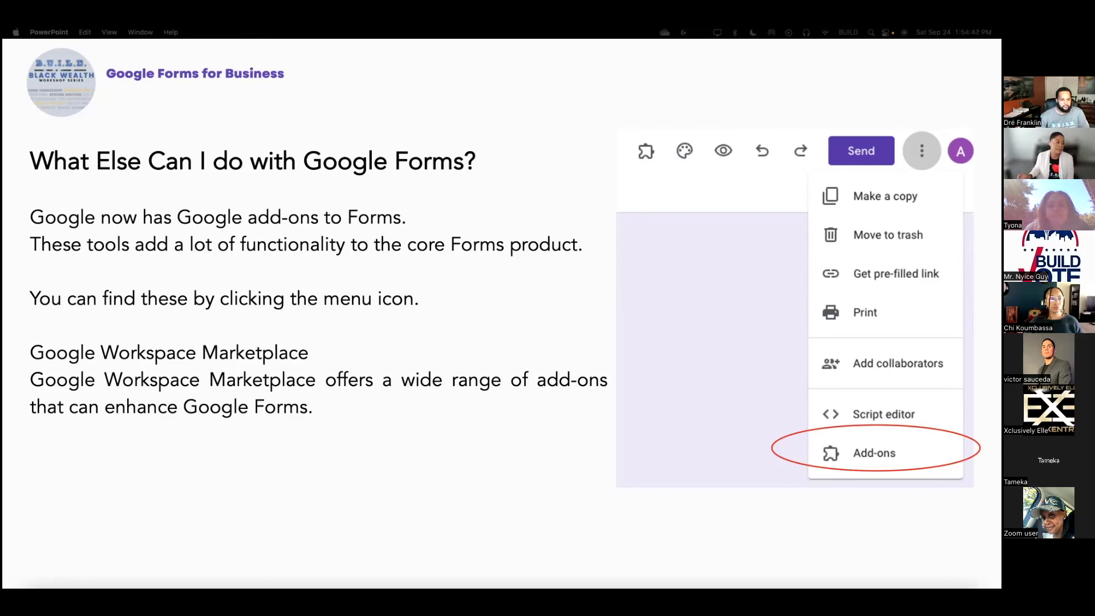
key("Right")
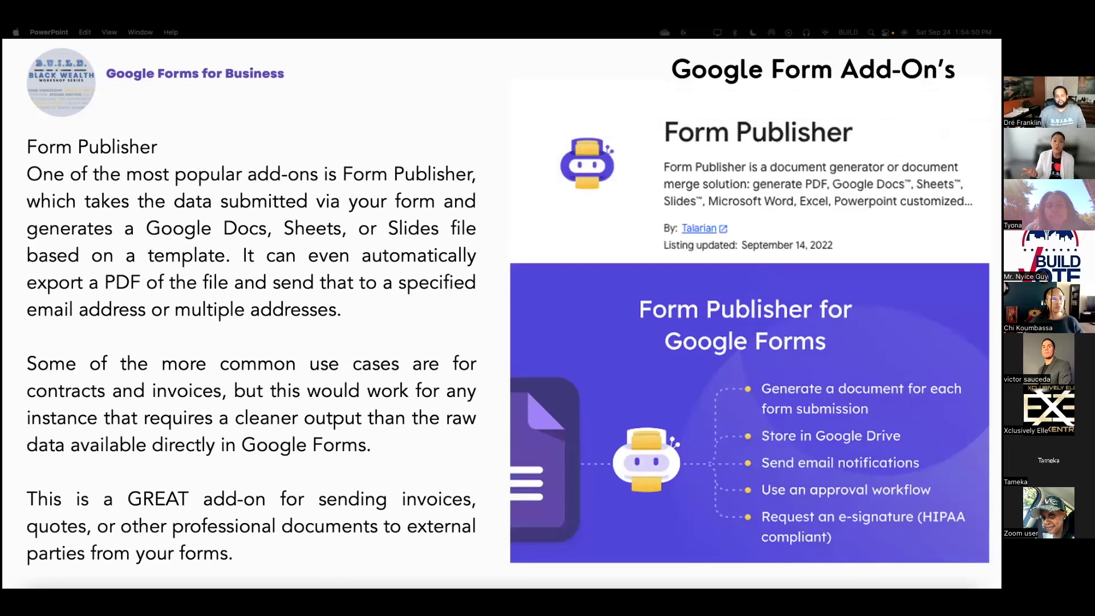